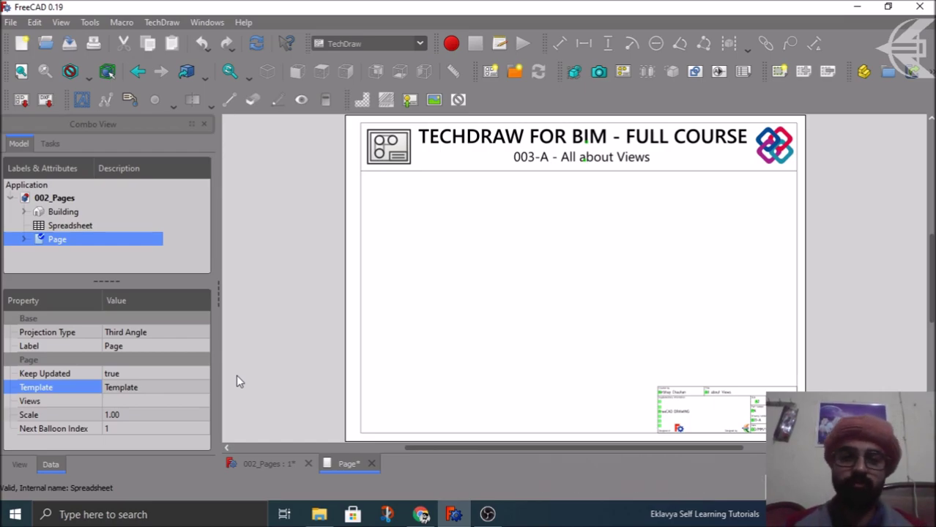
# - Zoom over the blank page, then switch to the 002_Pages 3D model and orbit the building
pyautogui.scroll(3, 590, 149)
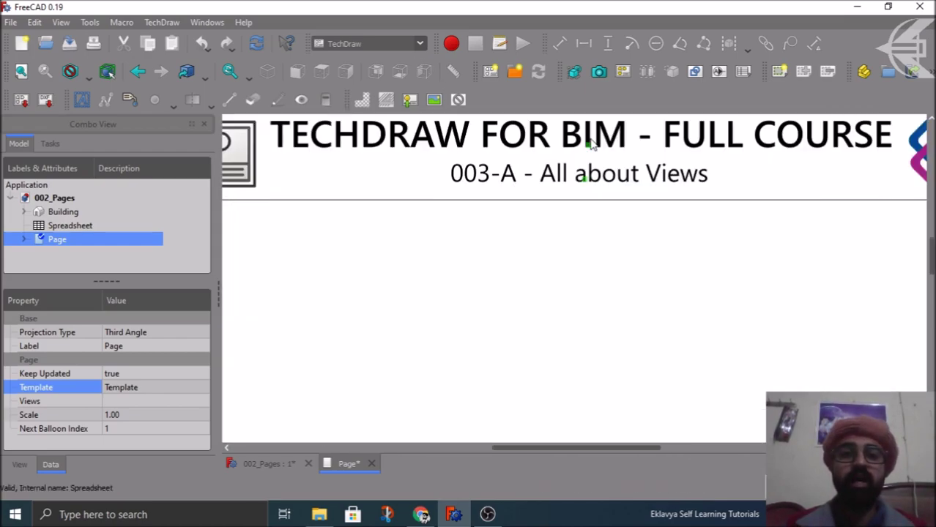
pyautogui.scroll(-2, 539, 139)
pyautogui.scroll(-1, 540, 139)
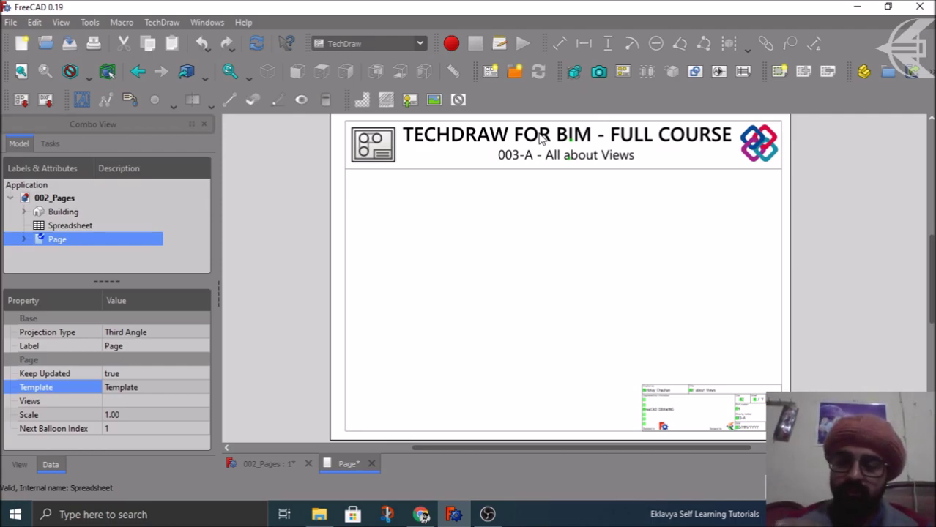
pyautogui.click(261, 459)
pyautogui.moveTo(406, 413); pyautogui.dragTo(415, 389, button='middle')
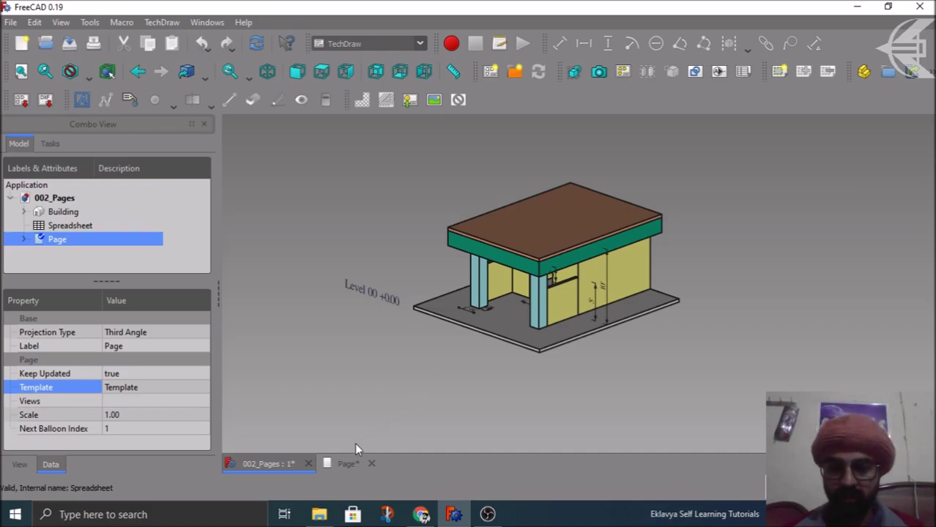
# - Expand the Building and its Level 00 storey in the model tree
pyautogui.click(349, 463)
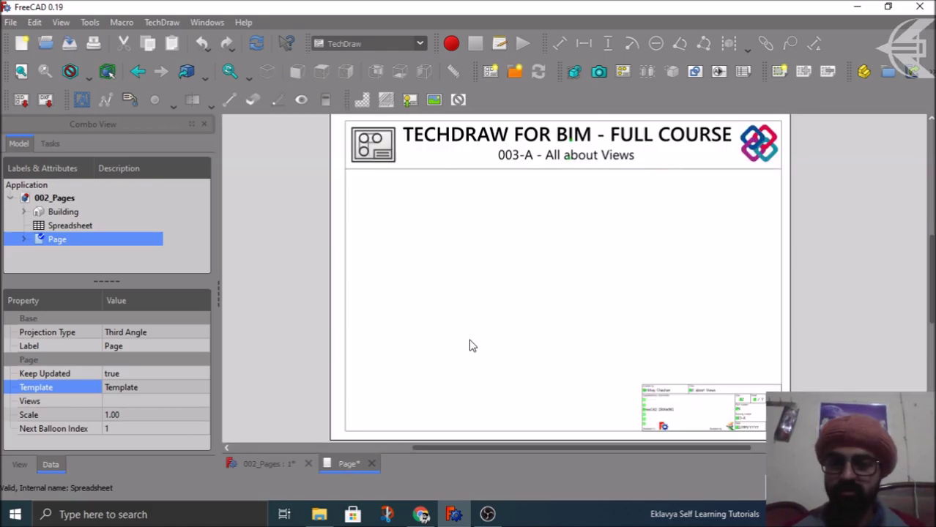
pyautogui.click(273, 463)
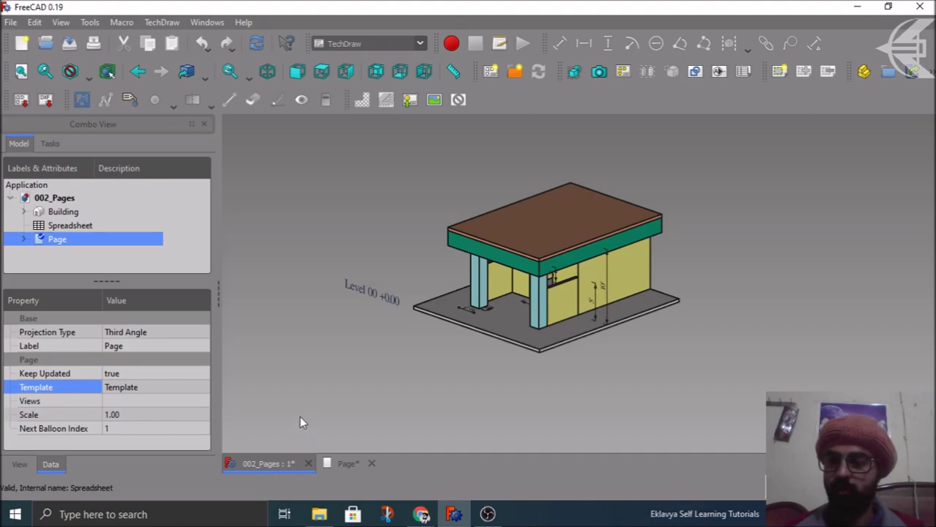
pyautogui.click(49, 213)
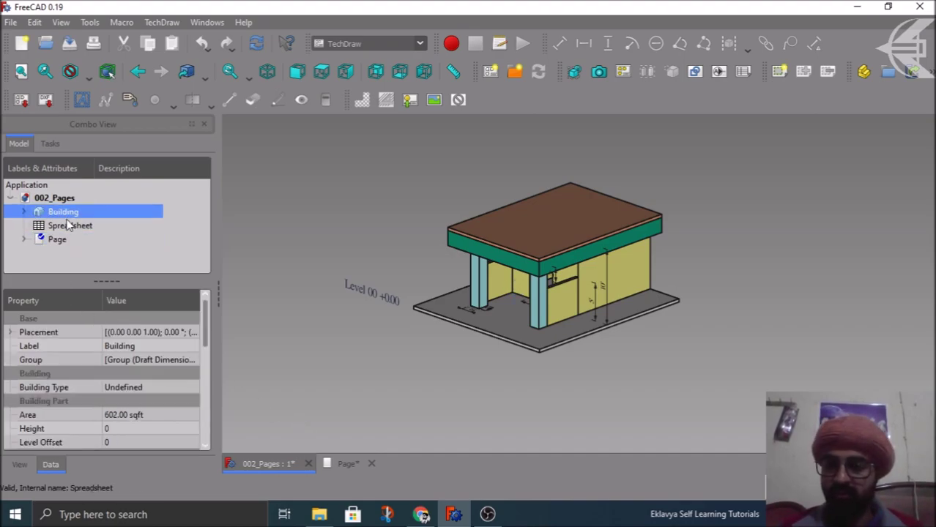
pyautogui.click(24, 211)
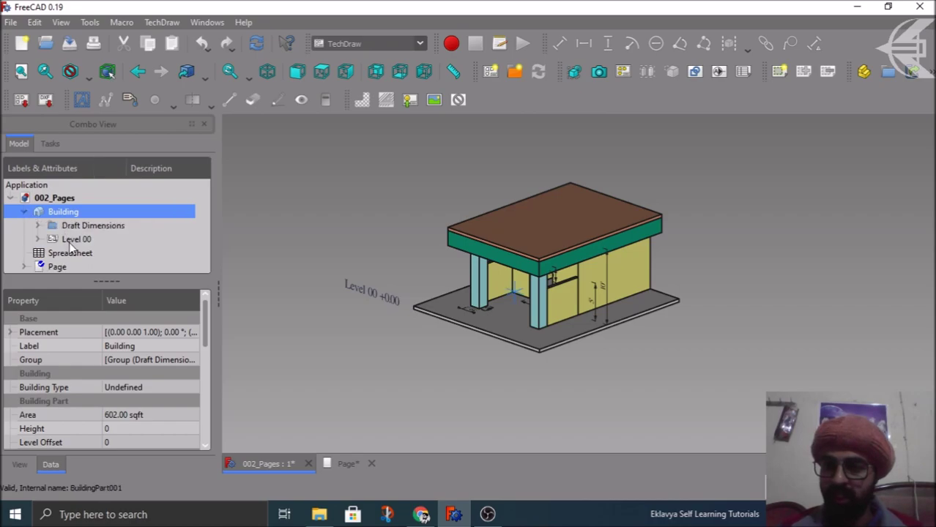
pyautogui.click(69, 241)
pyautogui.click(38, 239)
pyautogui.scroll(-1, 39, 238)
pyautogui.scroll(-1, 39, 238)
pyautogui.scroll(2, 58, 239)
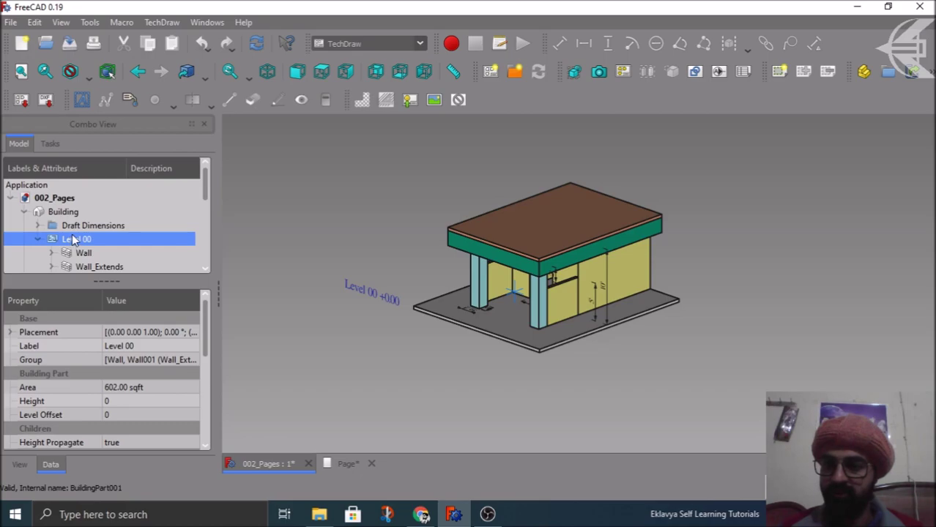
# - Make the model tree panel taller, then collapse Level 00 and select the Spreadsheet
pyautogui.click(88, 226)
pyautogui.moveTo(513, 410)
pyautogui.mouseDown(button='middle')
pyautogui.moveTo(604, 404)
pyautogui.moveTo(588, 383)
pyautogui.moveTo(529, 378)
pyautogui.moveTo(509, 397)
pyautogui.mouseUp(button='middle')
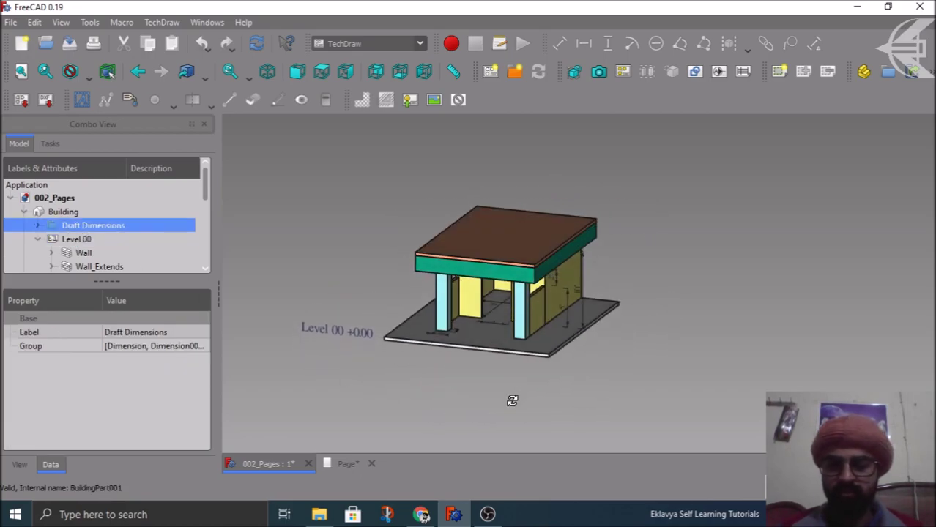
pyautogui.click(80, 211)
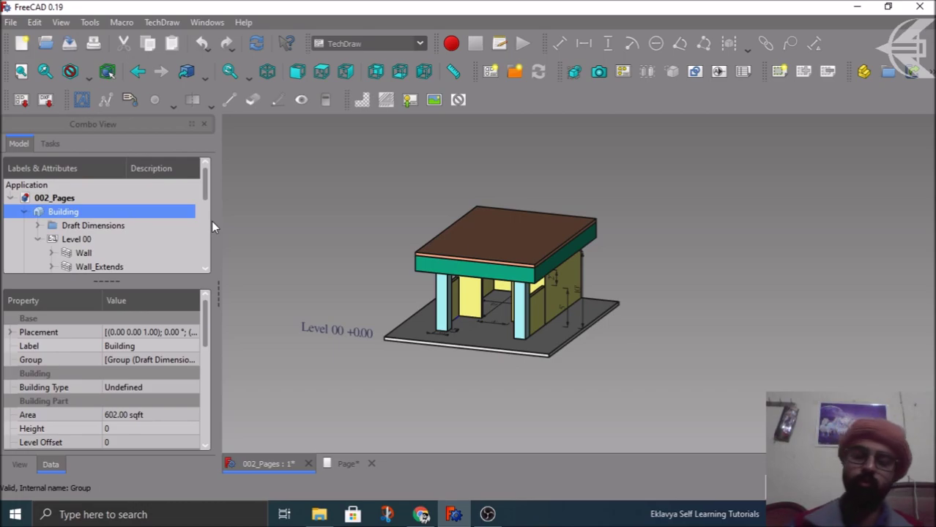
pyautogui.moveTo(121, 281); pyautogui.dragTo(122, 328)
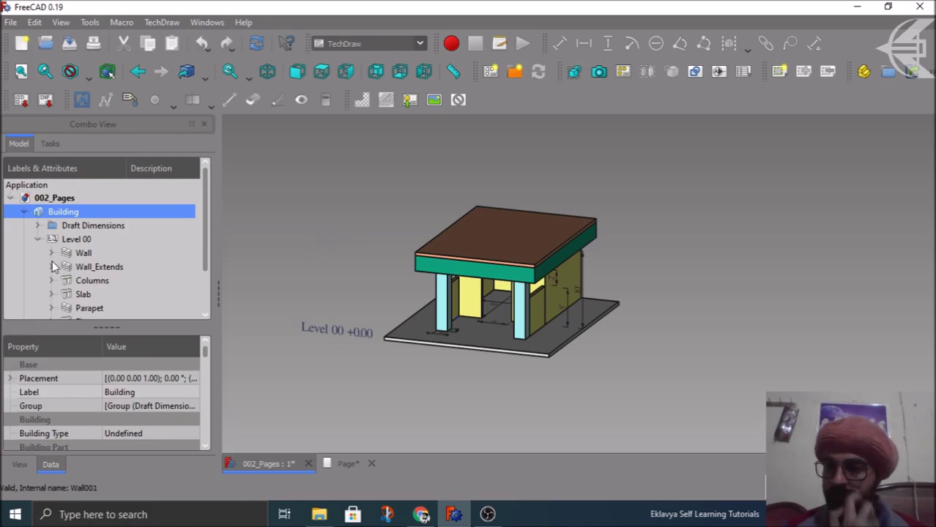
pyautogui.click(38, 240)
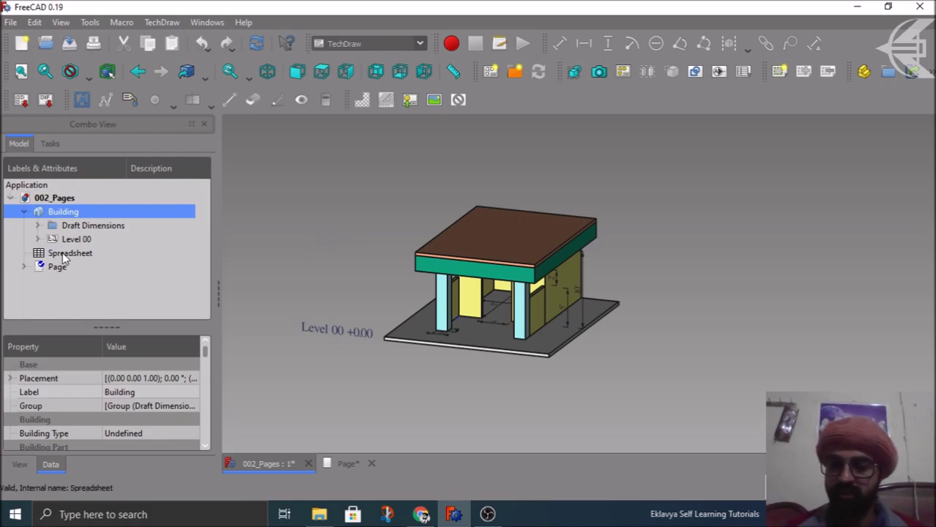
pyautogui.click(62, 253)
pyautogui.doubleClick(63, 254)
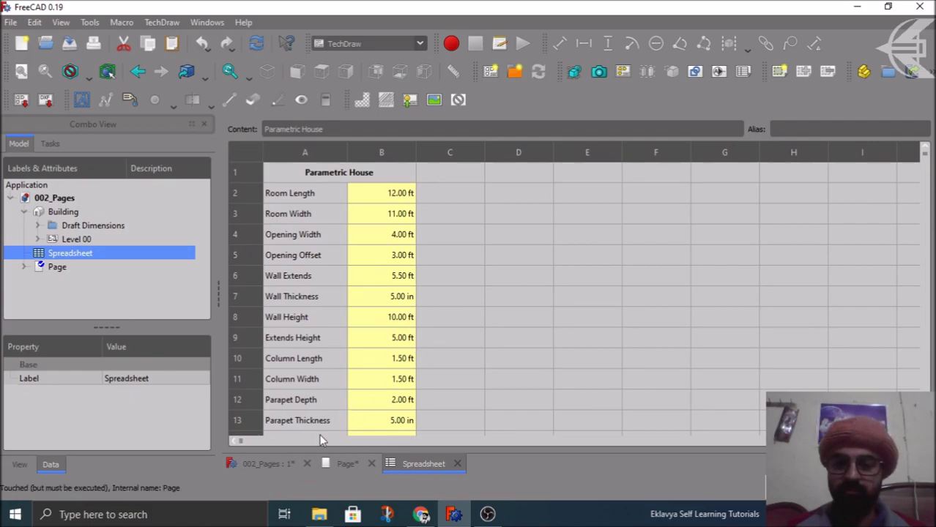
pyautogui.click(270, 464)
pyautogui.click(457, 464)
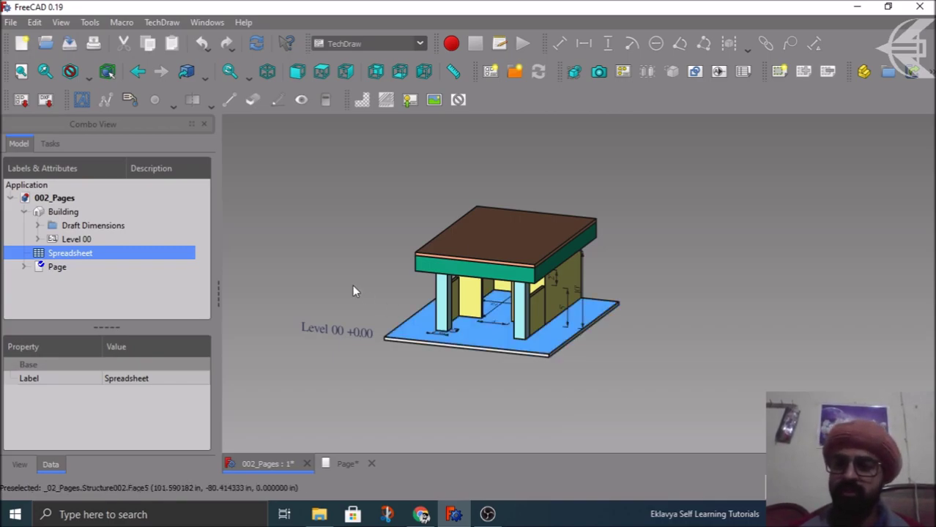
# - Expand Level 00 and highlight its Parapet, Floor, Wall_Extends and Wall parts
pyautogui.click(55, 246)
pyautogui.doubleClick(54, 242)
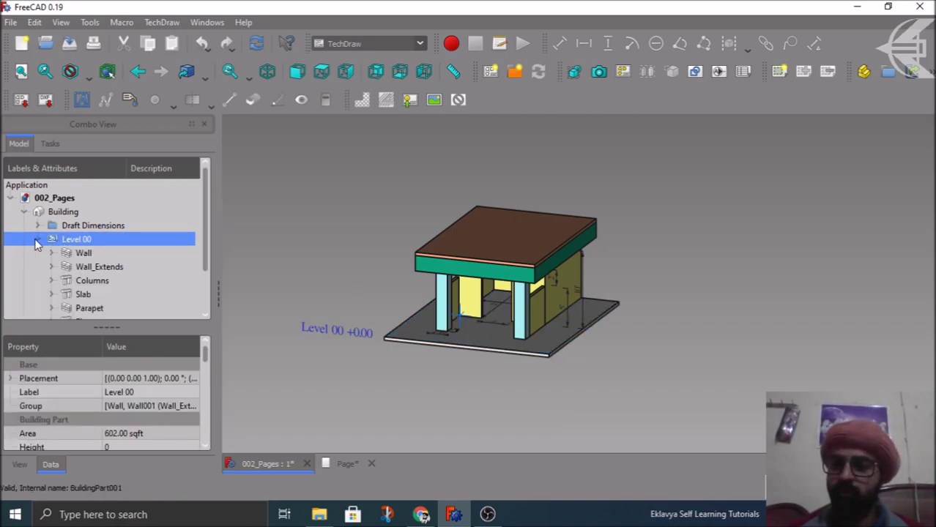
pyautogui.scroll(-1, 110, 271)
pyautogui.click(92, 269)
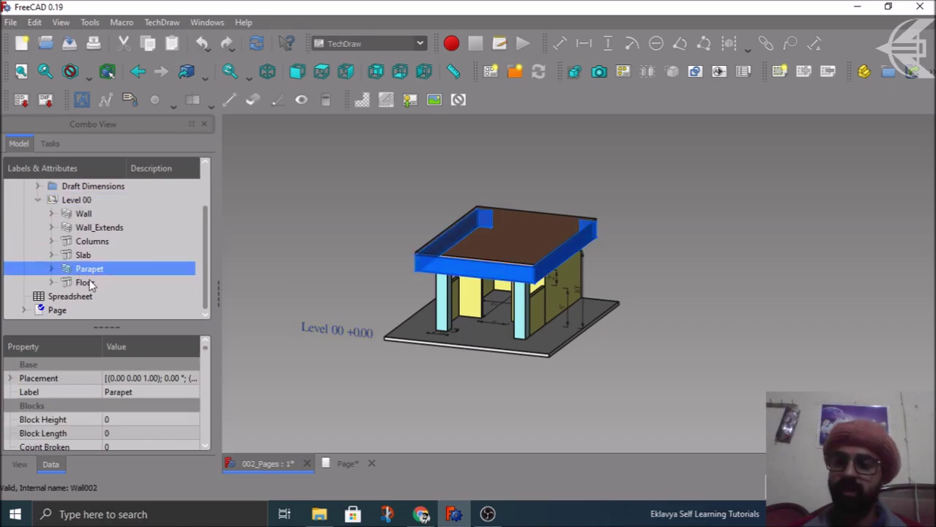
pyautogui.click(88, 282)
pyautogui.click(92, 228)
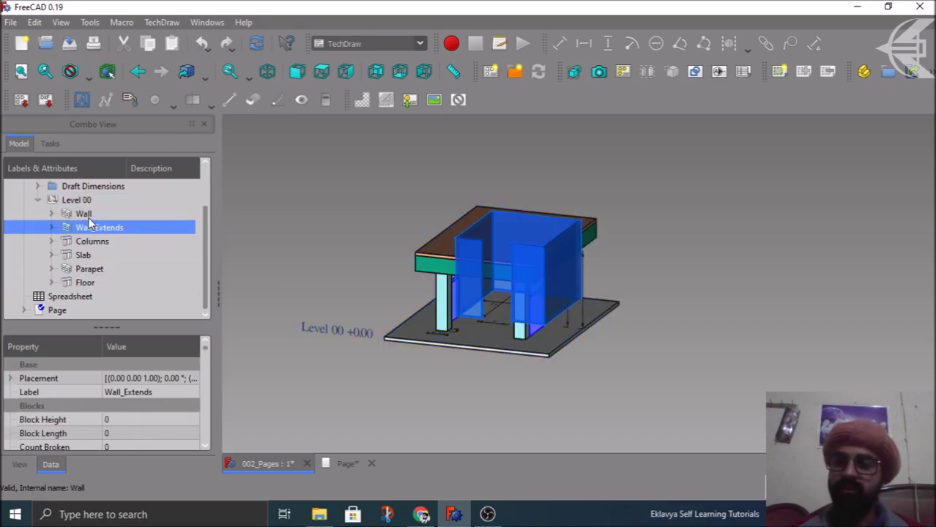
pyautogui.click(88, 214)
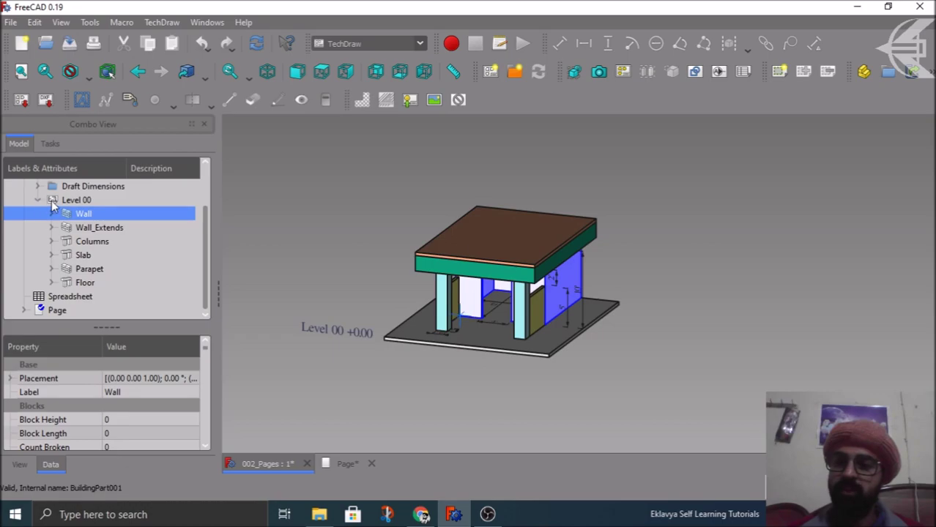
pyautogui.click(53, 201)
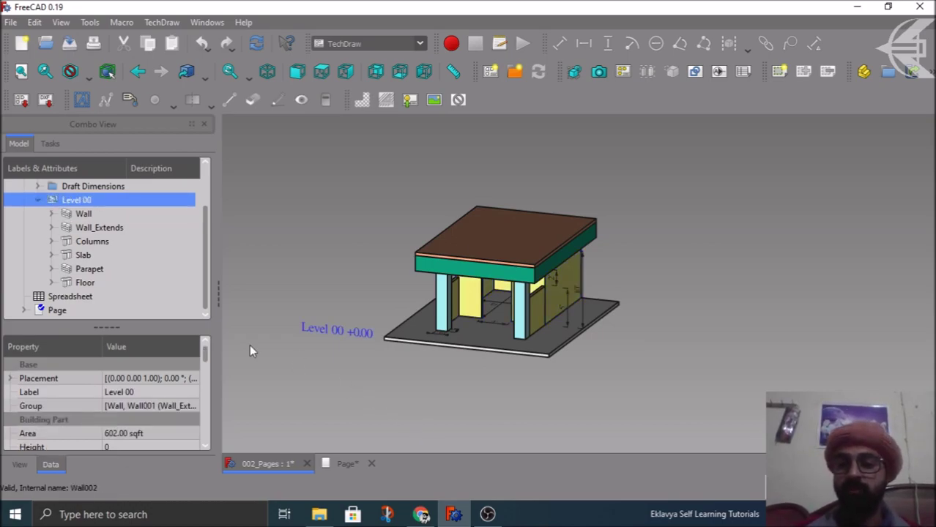
pyautogui.scroll(1, 111, 279)
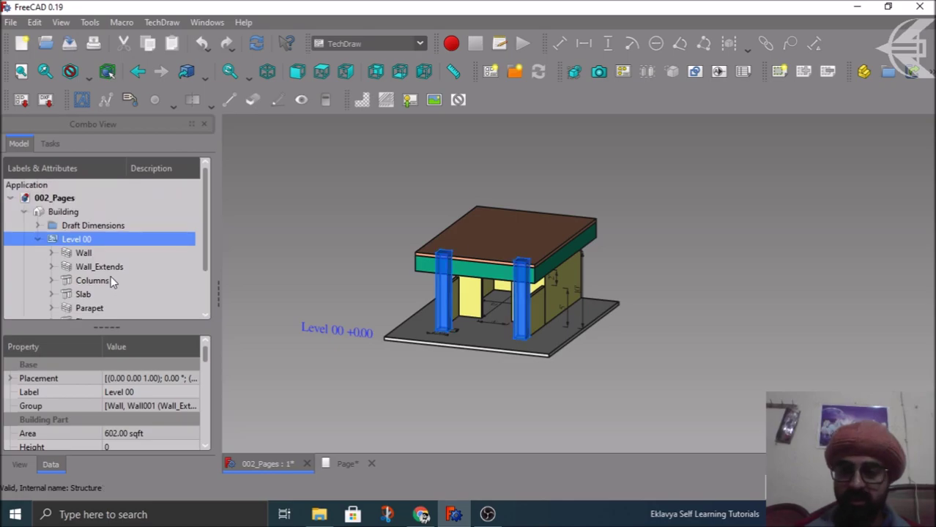
pyautogui.click(65, 212)
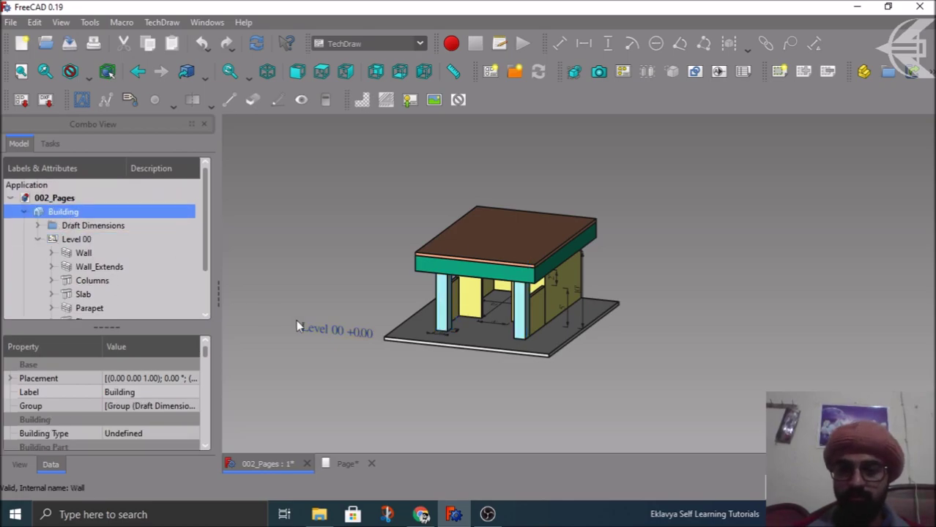
# - Check the Page, highlight Floor, Parapet and Wall_Extends, then toggle Level 00 visibility with Space
pyautogui.click(339, 463)
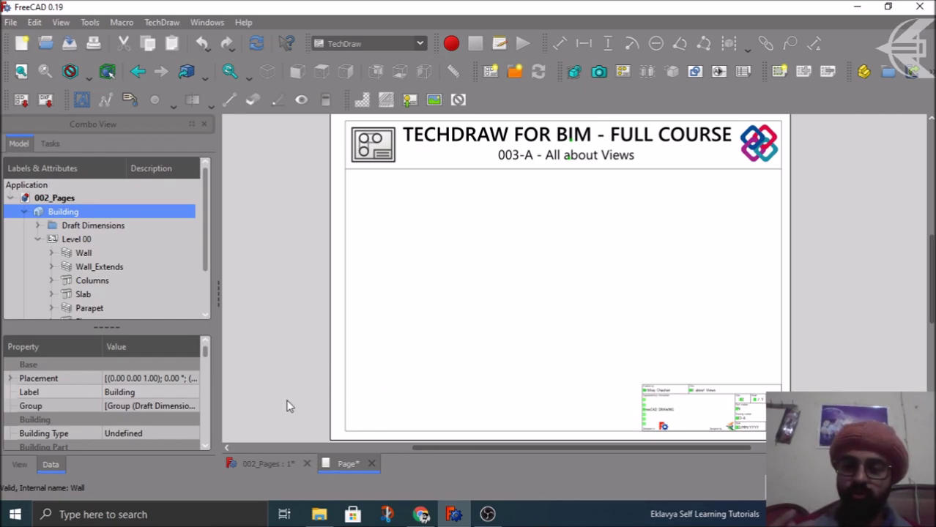
pyautogui.click(258, 461)
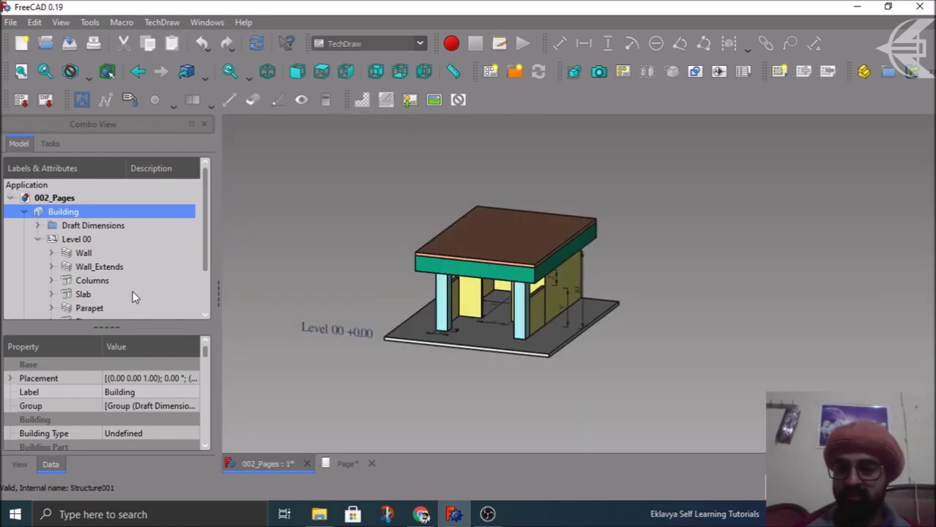
pyautogui.scroll(-1, 131, 290)
pyautogui.click(85, 282)
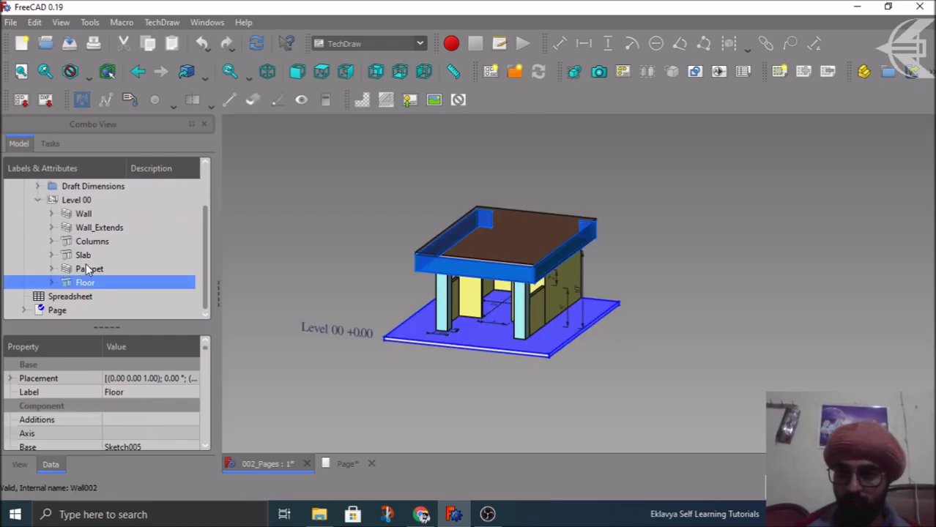
pyautogui.click(90, 269)
pyautogui.click(96, 230)
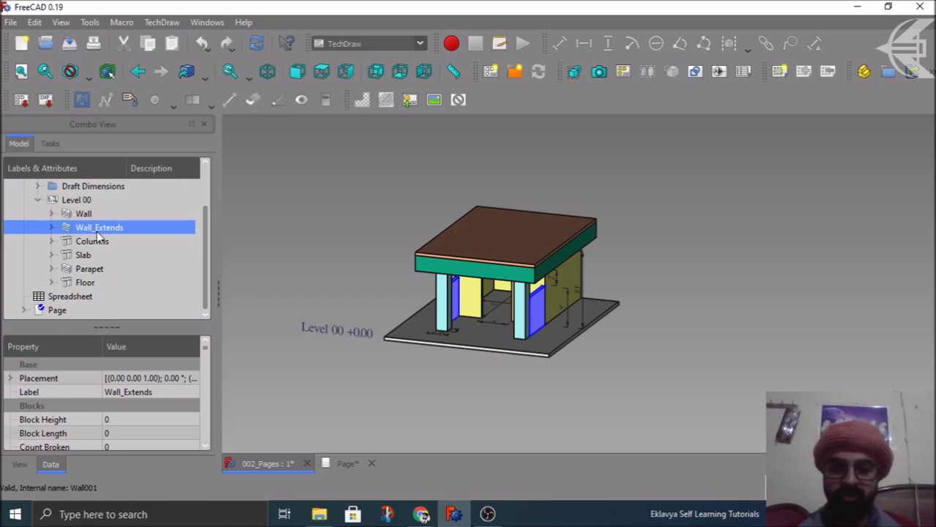
pyautogui.scroll(1, 94, 254)
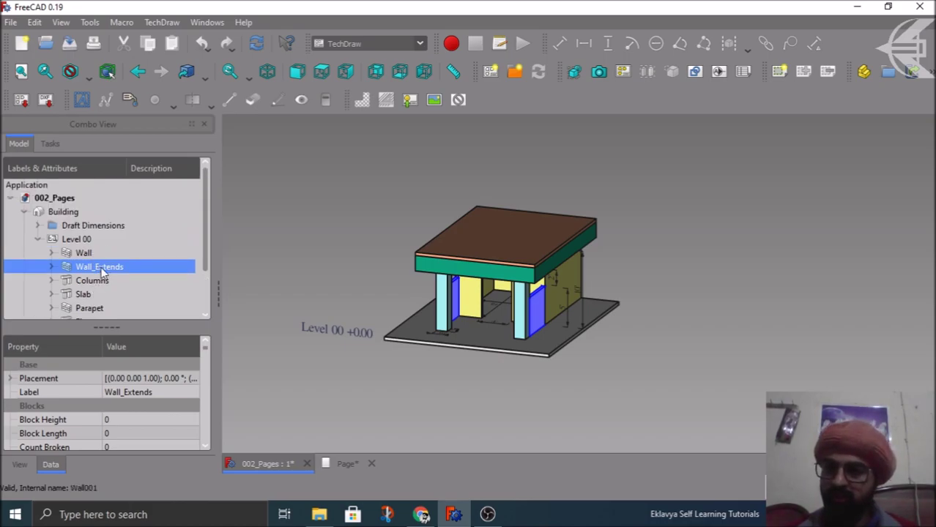
pyautogui.click(81, 241)
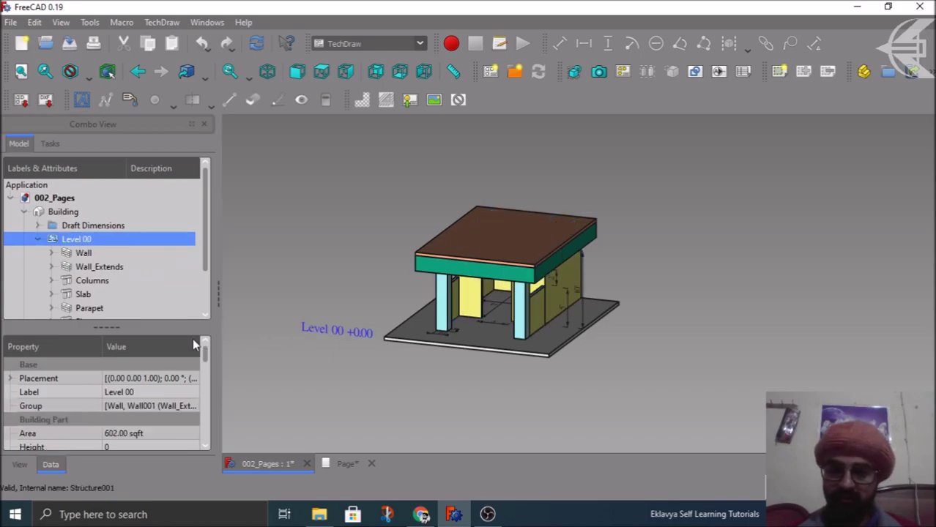
pyautogui.press('space')
pyautogui.press('space')
pyautogui.press('space')
pyautogui.press('space')
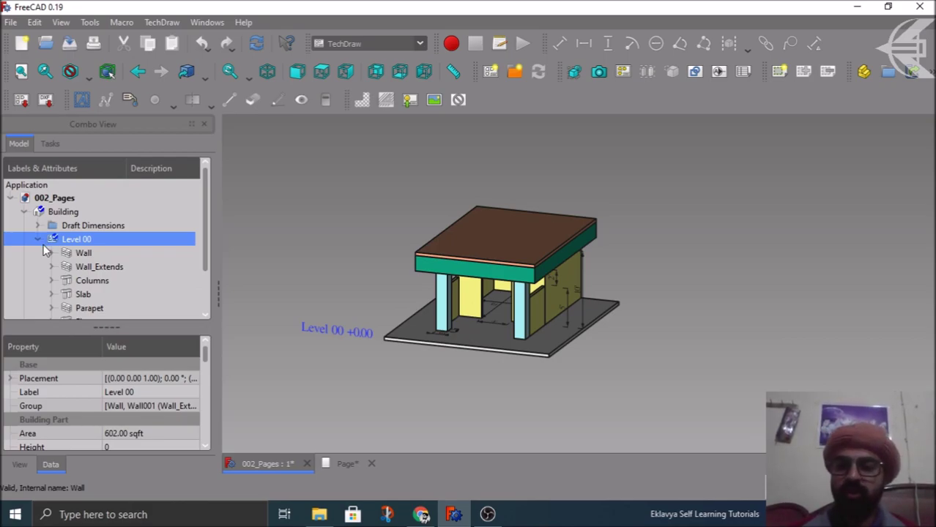
# - Re-expand Level 00 and select Wall_Extends, Columns and Wall together
pyautogui.click(38, 241)
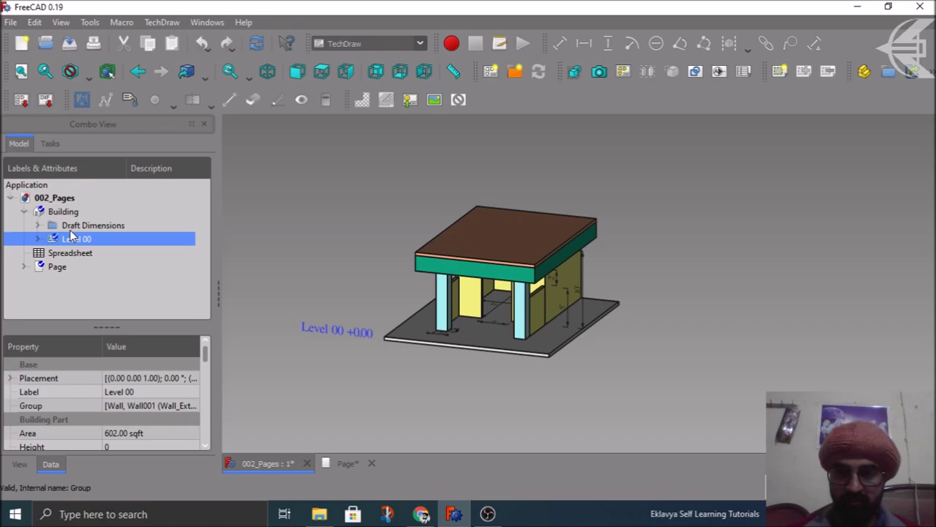
pyautogui.click(38, 241)
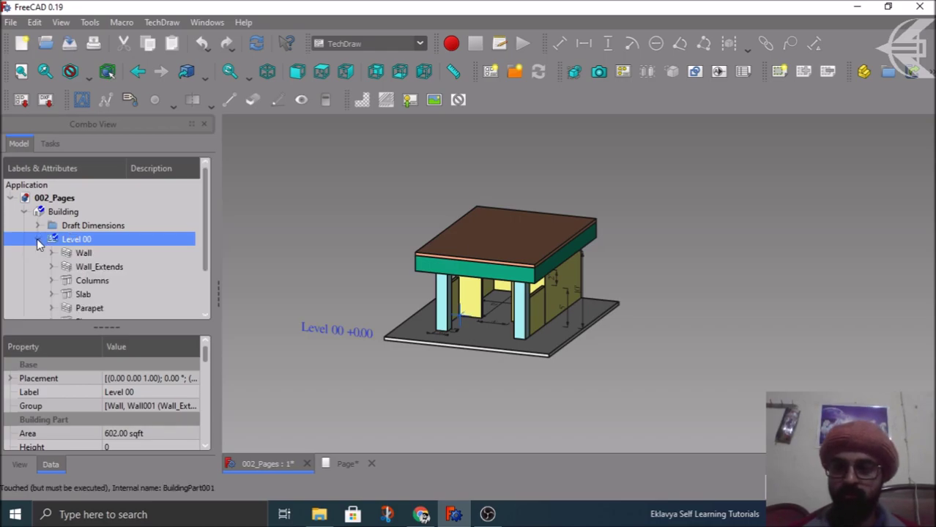
pyautogui.click(77, 254)
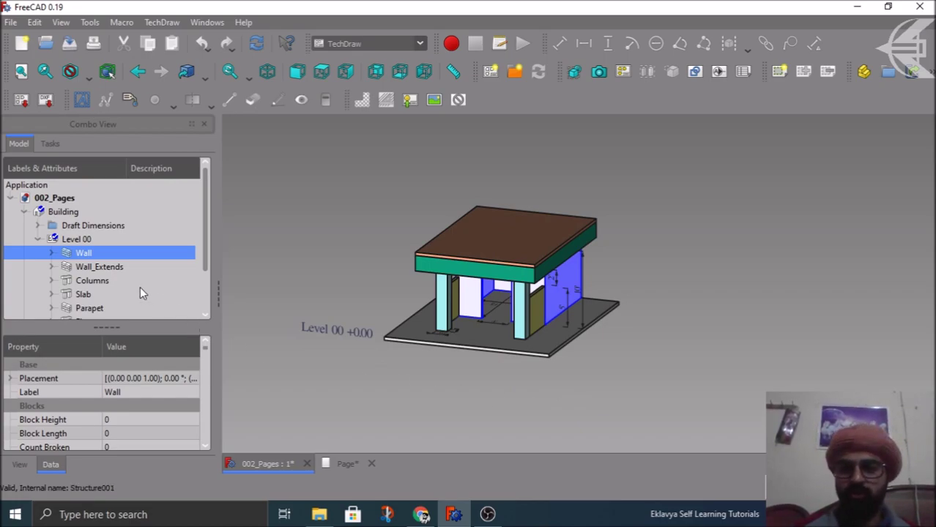
pyautogui.click(112, 270)
pyautogui.keyDown('ctrl'); pyautogui.click(93, 280); pyautogui.keyUp('ctrl')
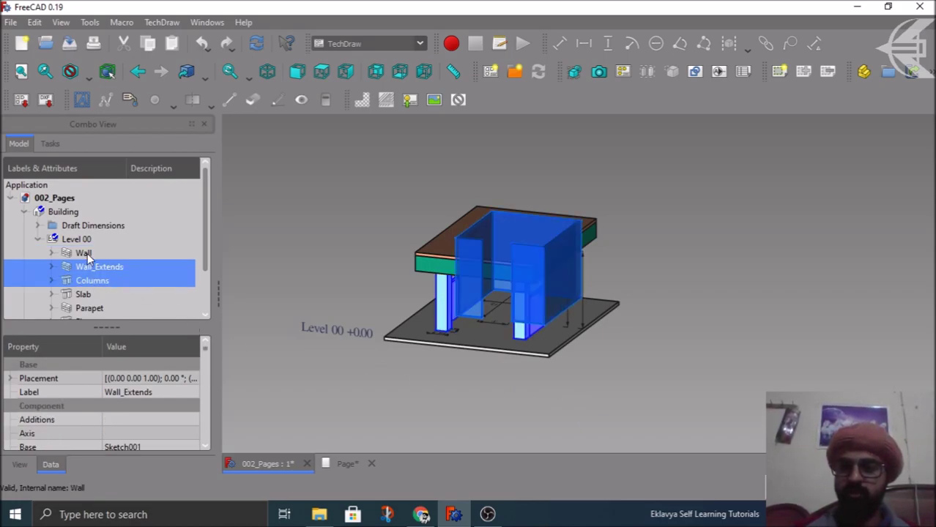
pyautogui.keyDown('ctrl'); pyautogui.click(92, 253); pyautogui.keyUp('ctrl')
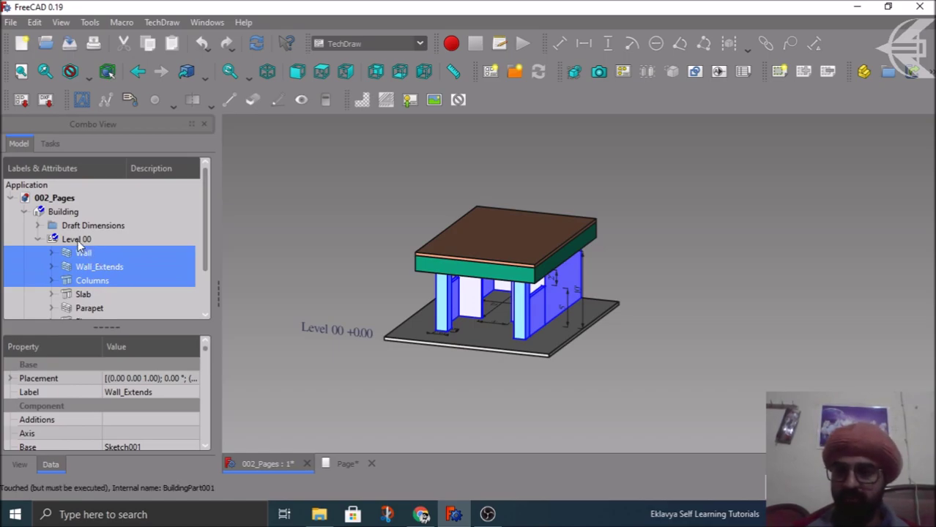
# - Select the whole Level 00 storey, collapse it, and glance at the blank Page
pyautogui.click(78, 242)
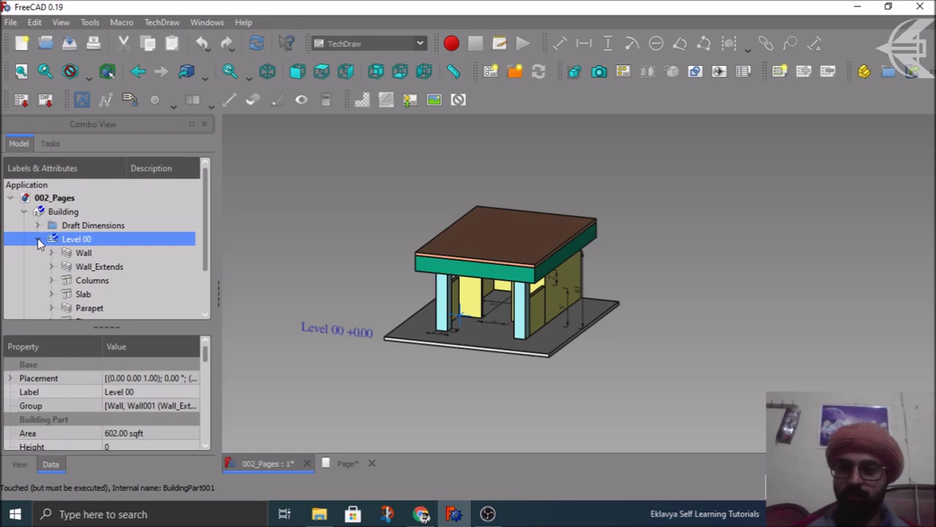
pyautogui.click(38, 239)
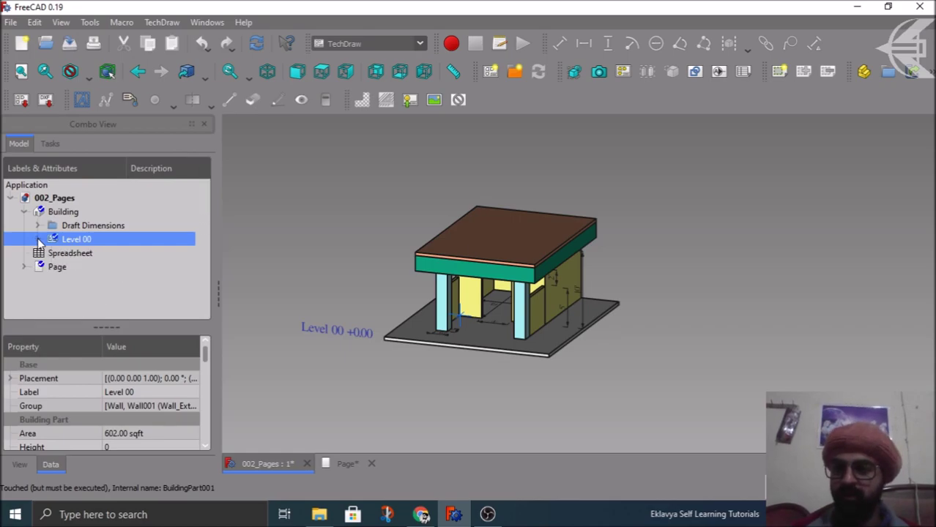
pyautogui.click(334, 462)
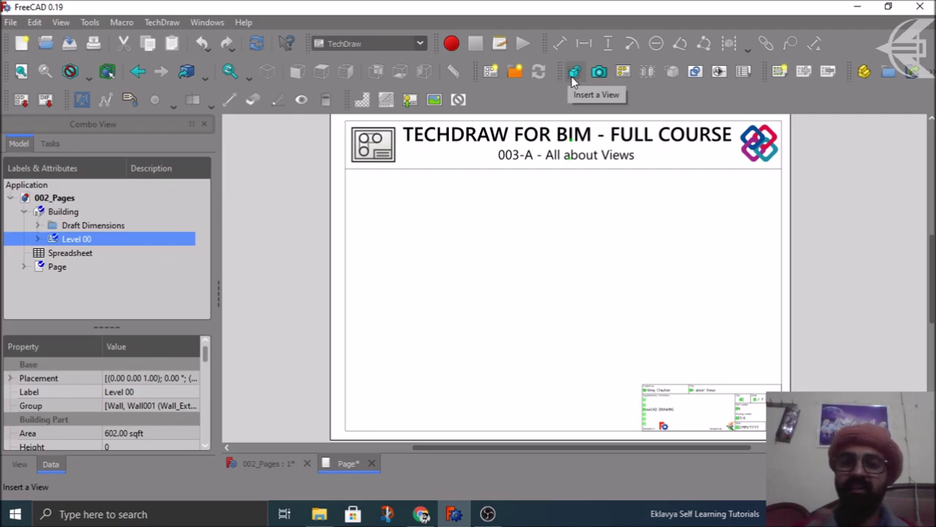
pyautogui.click(267, 463)
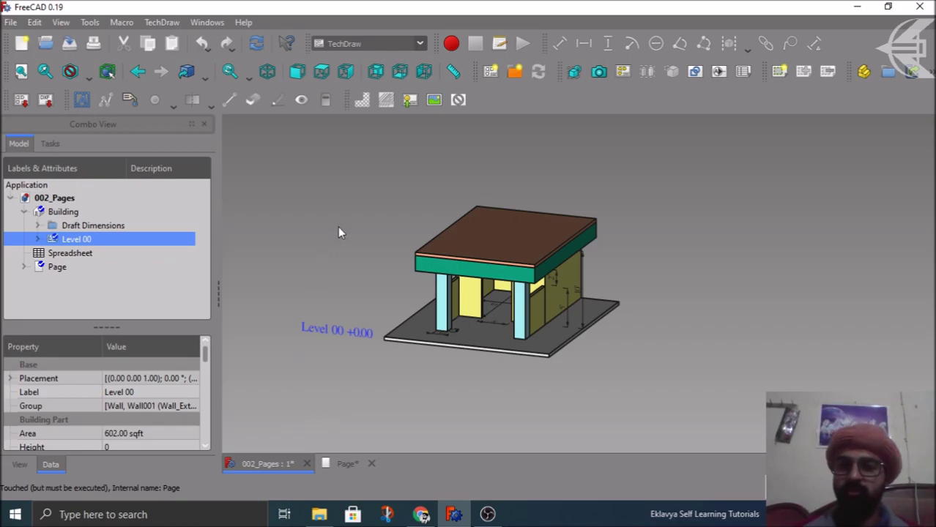
# - Orbit the building, then switch to the Front view and adjust the zoom
pyautogui.moveTo(362, 221); pyautogui.dragTo(389, 239, button='middle')
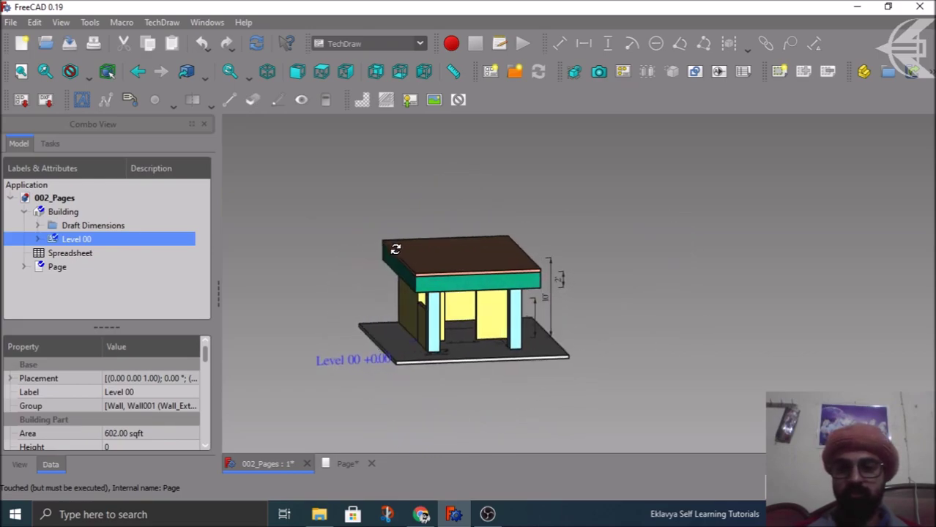
pyautogui.click(299, 71)
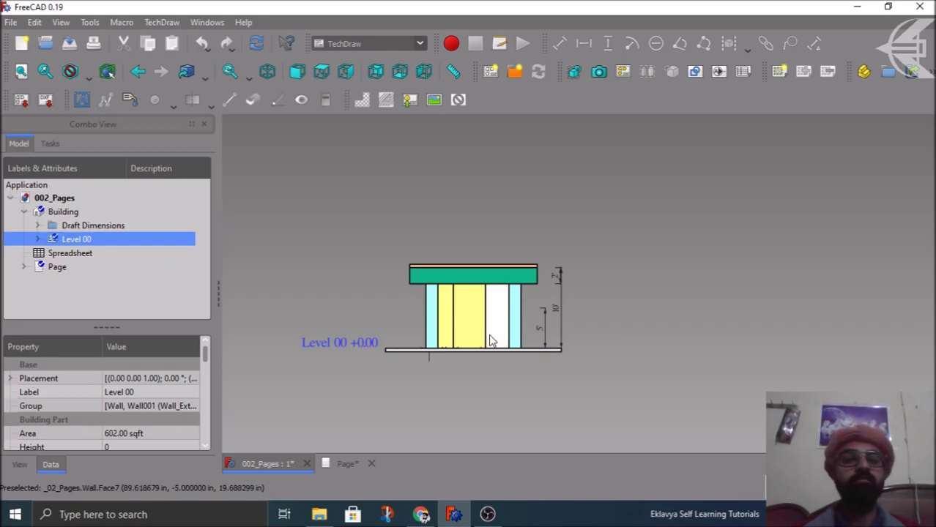
pyautogui.scroll(2, 452, 371)
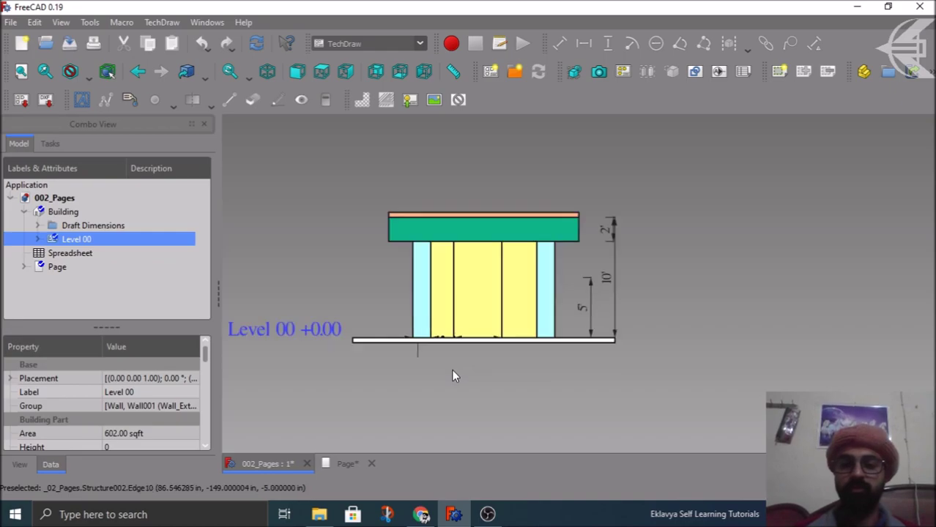
pyautogui.scroll(-2, 460, 374)
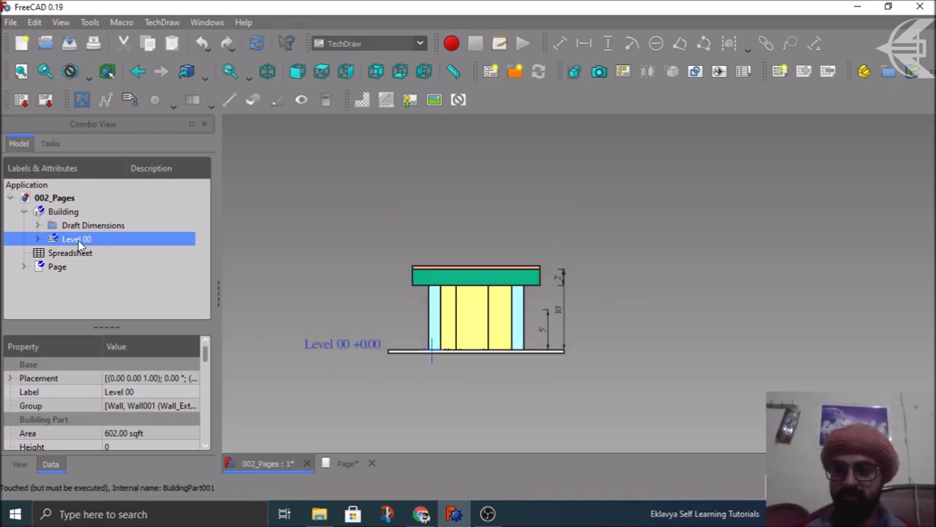
# - On the Page, insert a TechDraw view of the selected Level 00 storey
pyautogui.click(338, 463)
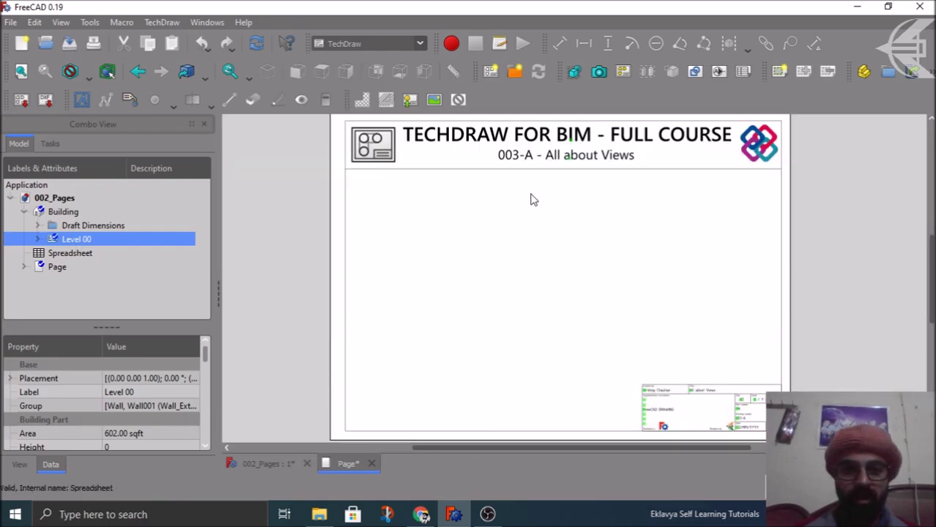
pyautogui.click(575, 73)
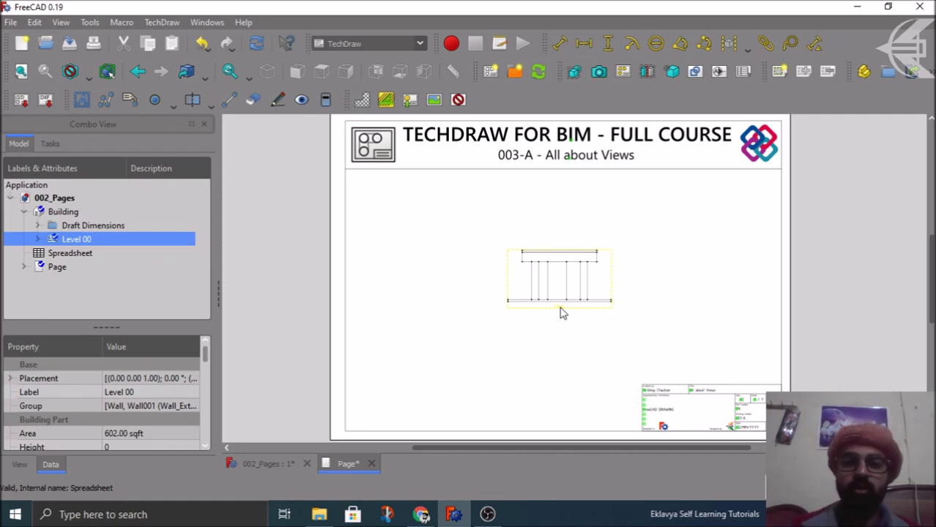
# - Drag the Level 00 view to the page's top-left corner and toggle view frames off and on
pyautogui.moveTo(525, 305); pyautogui.dragTo(518, 311)
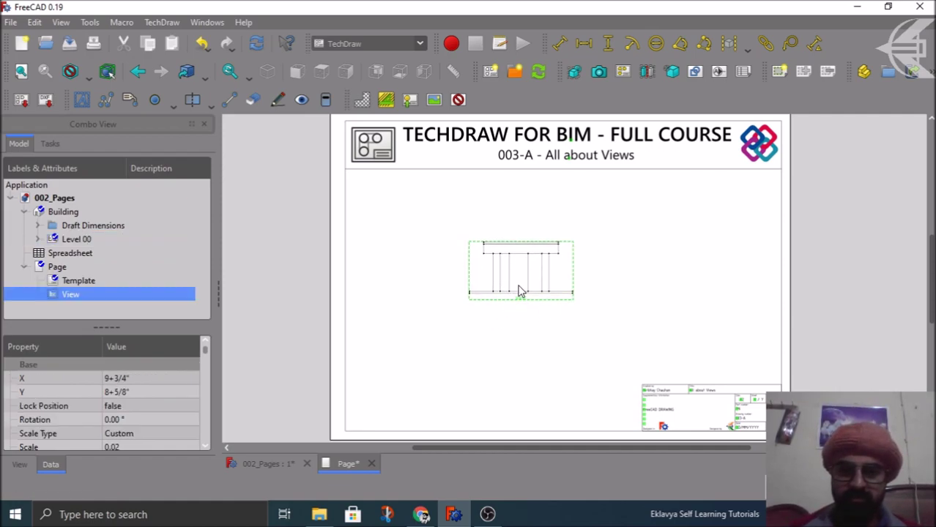
pyautogui.moveTo(524, 305); pyautogui.dragTo(411, 243)
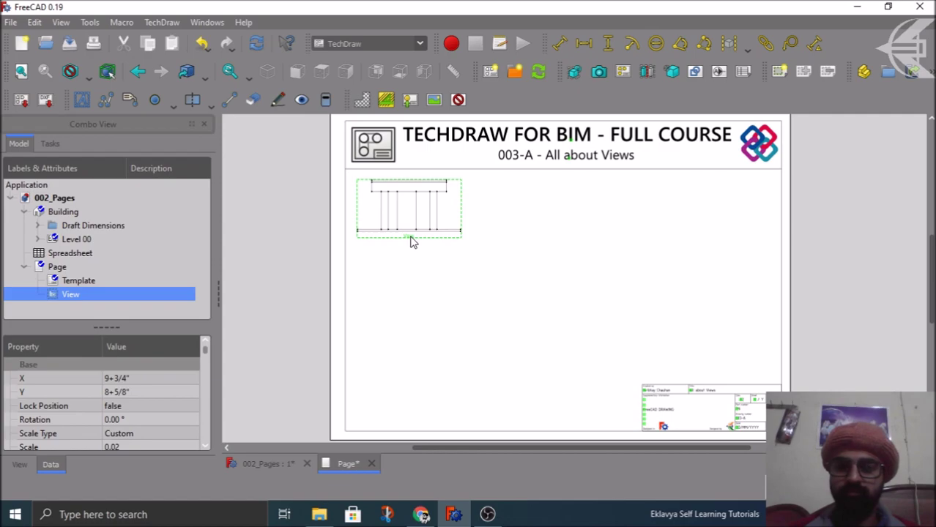
pyautogui.click(412, 276)
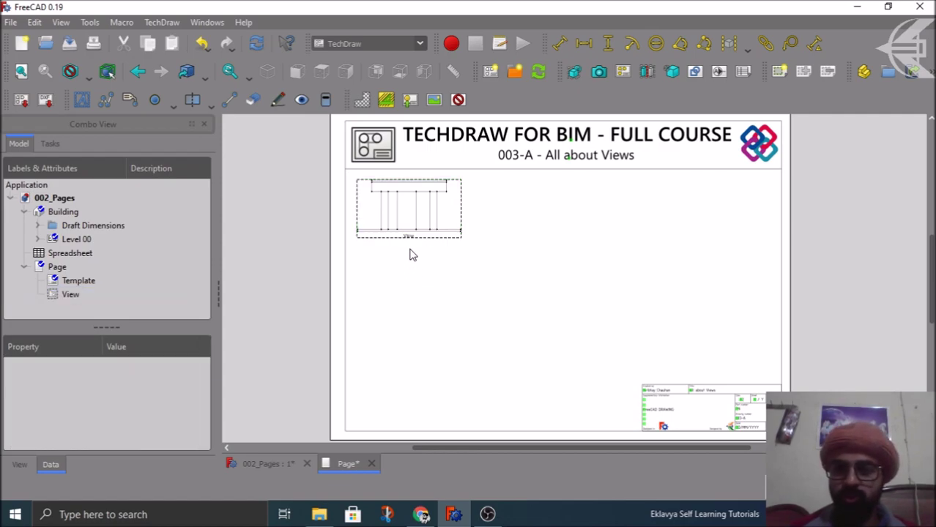
pyautogui.click(411, 238)
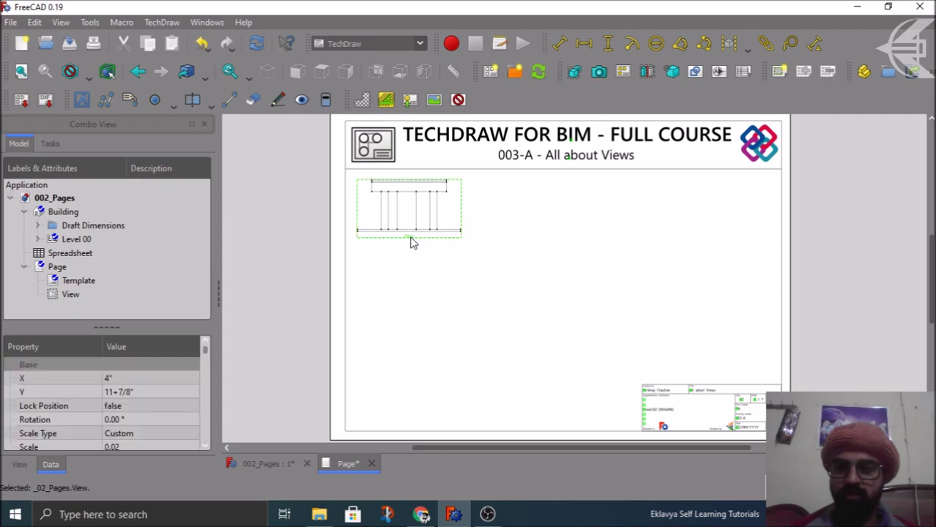
pyautogui.click(461, 102)
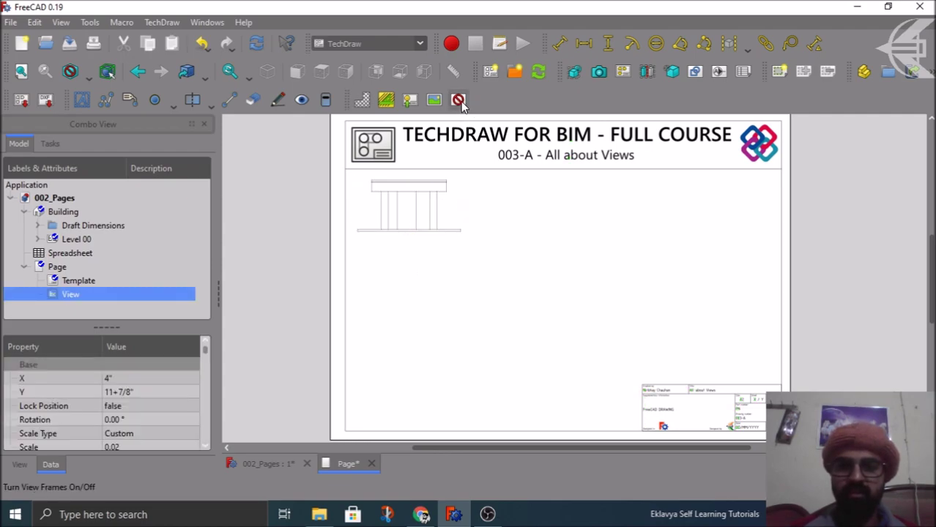
pyautogui.click(458, 100)
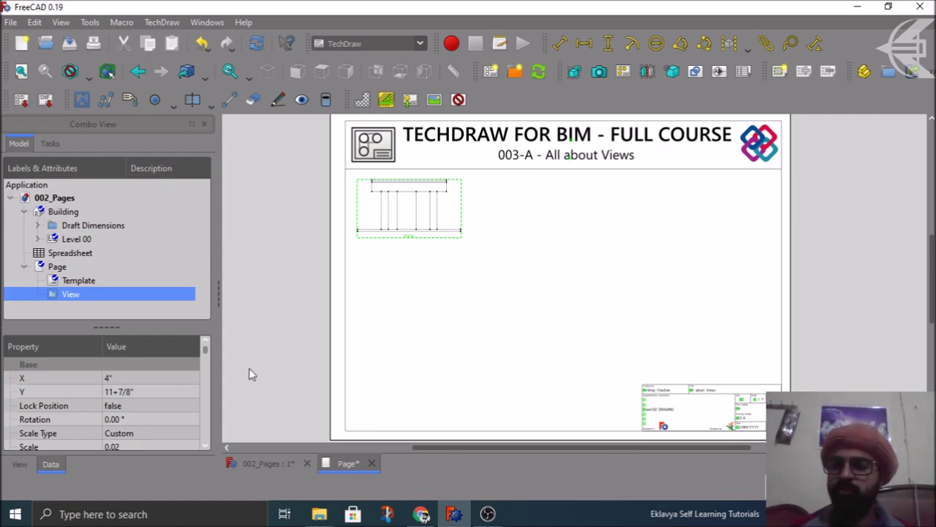
# - Set the view's X position to 4 in, keeping Y at 11.875 in
pyautogui.scroll(2, 356, 193)
pyautogui.scroll(1, 368, 191)
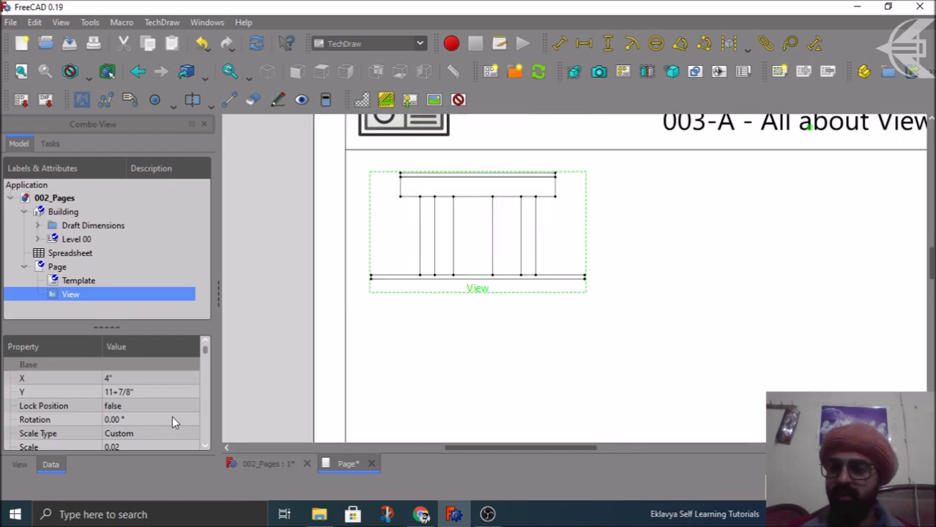
pyautogui.click(140, 377)
pyautogui.scroll(4, 140, 378)
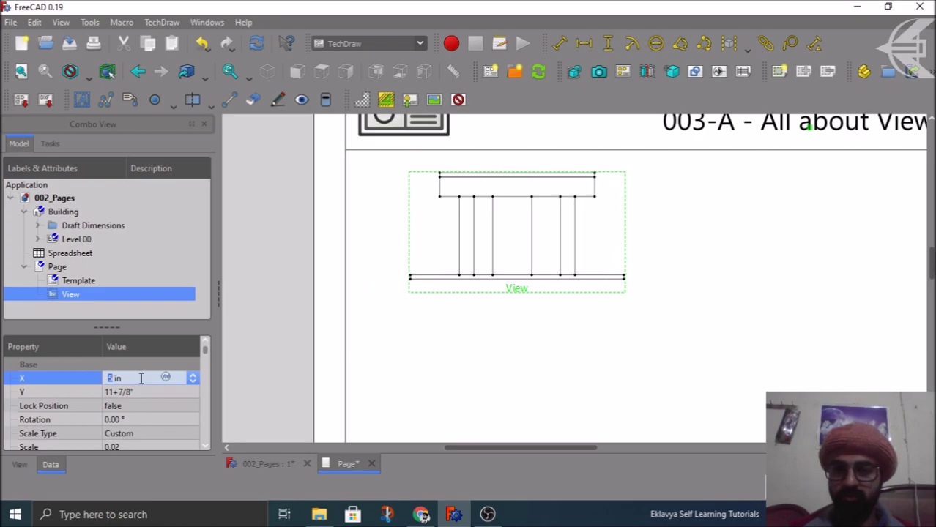
pyautogui.scroll(-3, 141, 378)
pyautogui.scroll(2, 141, 378)
pyautogui.scroll(-1, 140, 378)
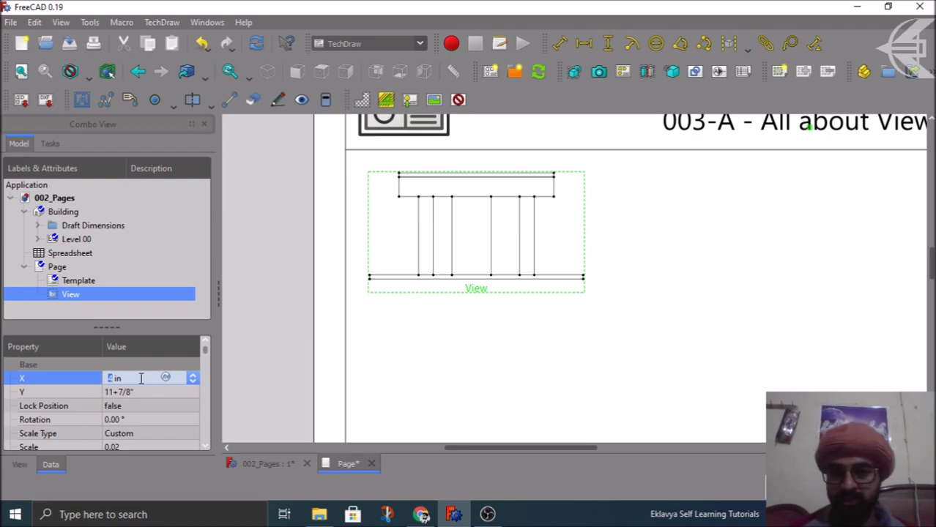
pyautogui.click(141, 393)
pyautogui.scroll(1, 141, 393)
pyautogui.scroll(-2, 142, 393)
pyautogui.scroll(1, 141, 393)
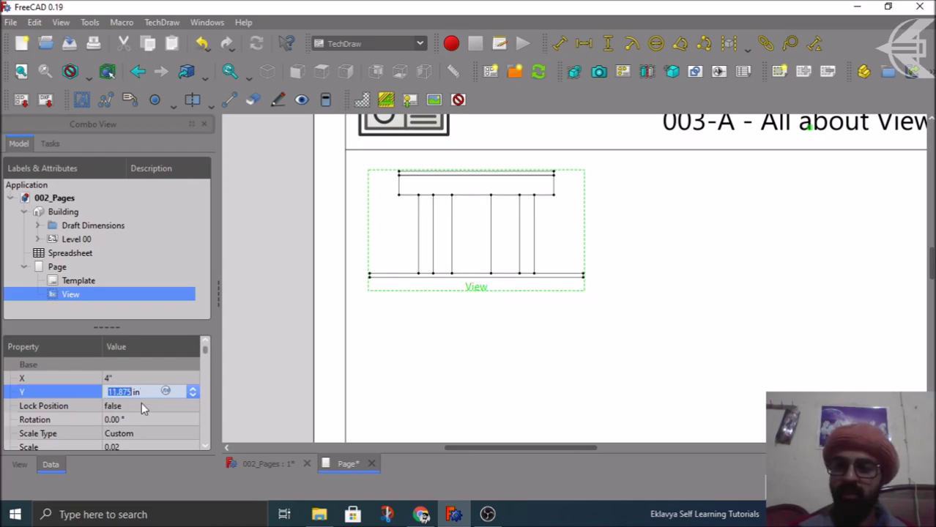
# - Set the view's Lock Position property to true
pyautogui.click(141, 405)
pyautogui.click(141, 405)
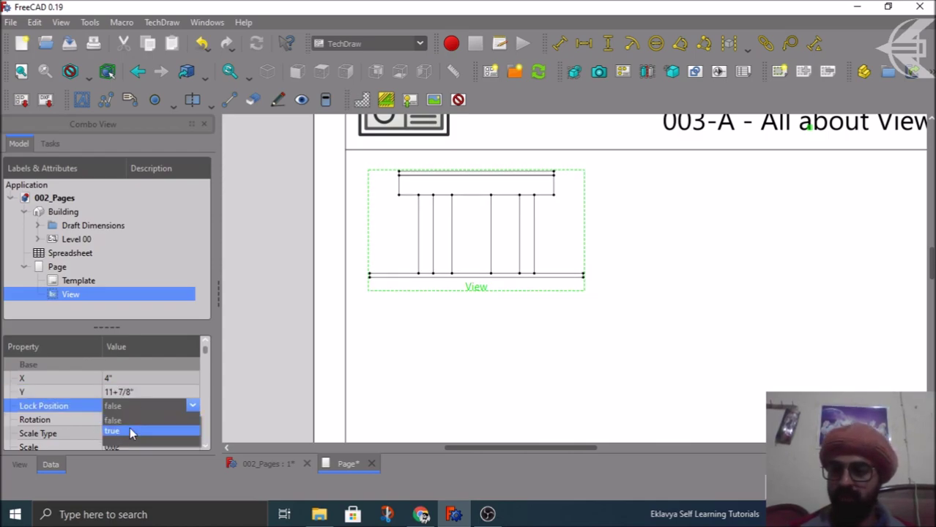
pyautogui.click(131, 432)
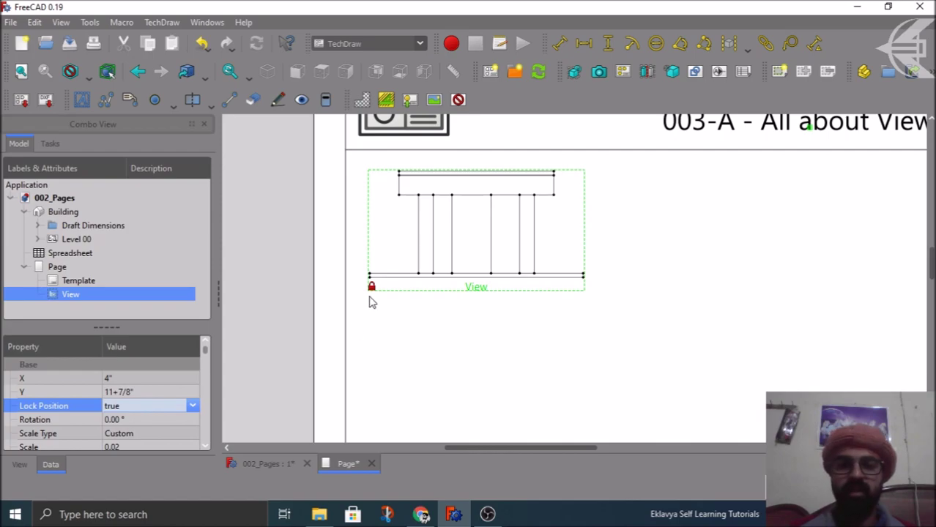
pyautogui.scroll(3, 375, 292)
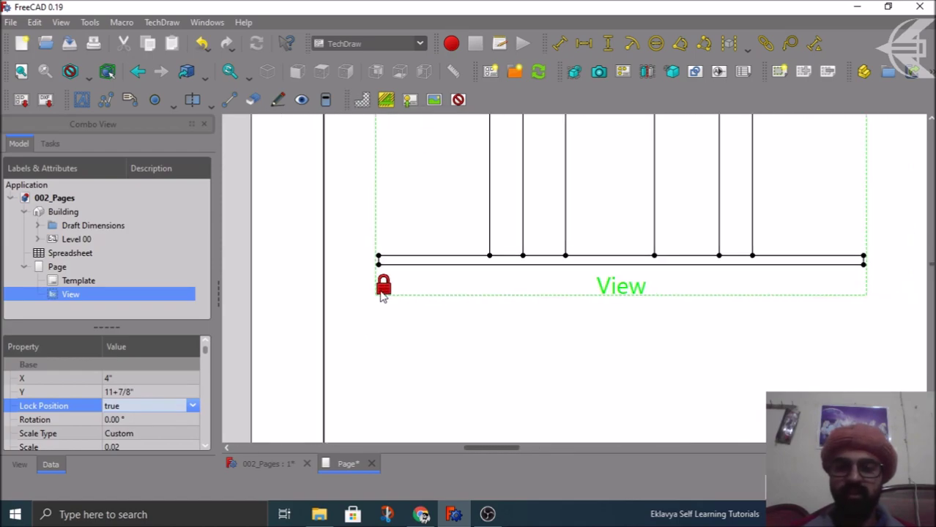
pyautogui.scroll(-2, 382, 294)
pyautogui.scroll(-2, 382, 295)
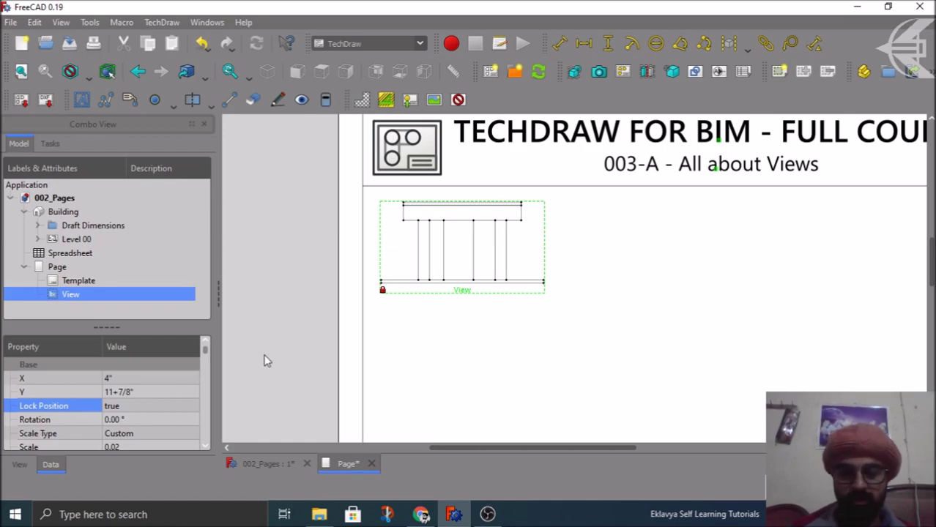
# - Set the view Rotation to 90° and redraw the page
pyautogui.scroll(-1, 82, 381)
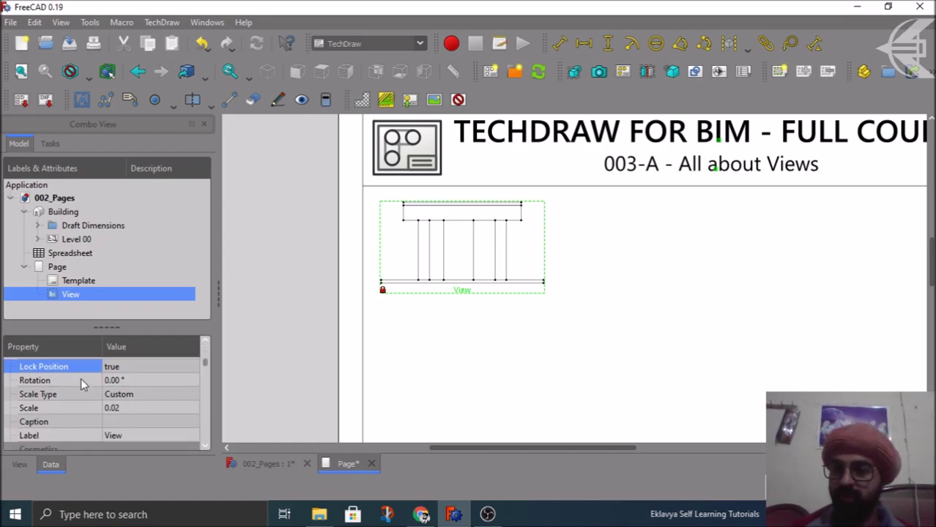
pyautogui.click(140, 382)
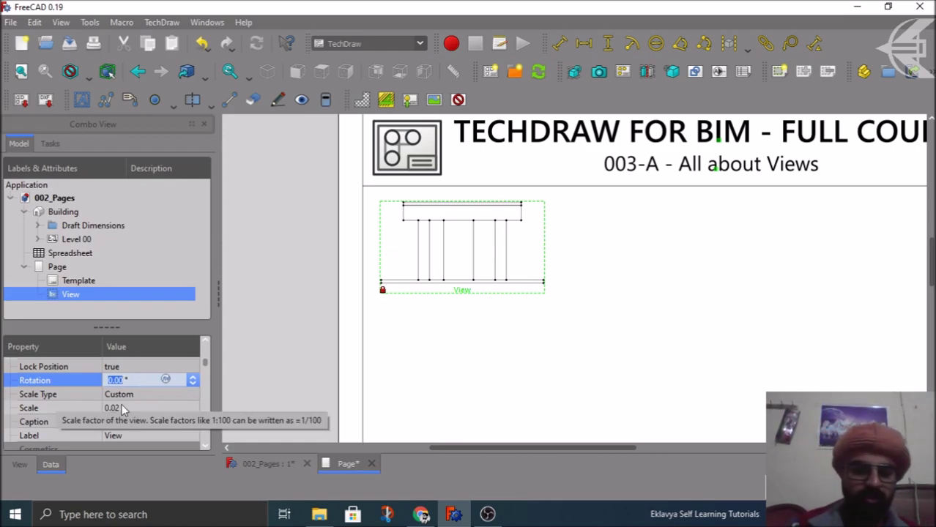
pyautogui.write('90')
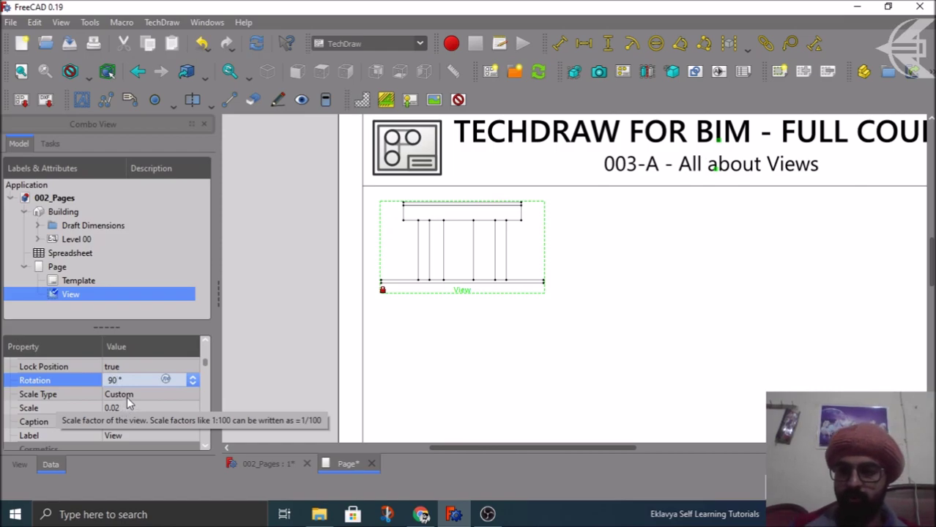
pyautogui.click(127, 396)
pyautogui.click(375, 245)
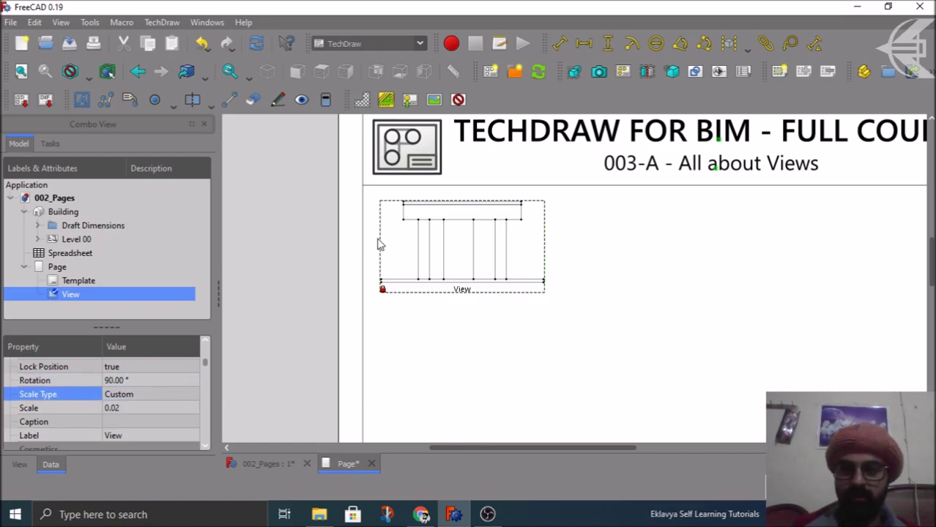
pyautogui.click(540, 73)
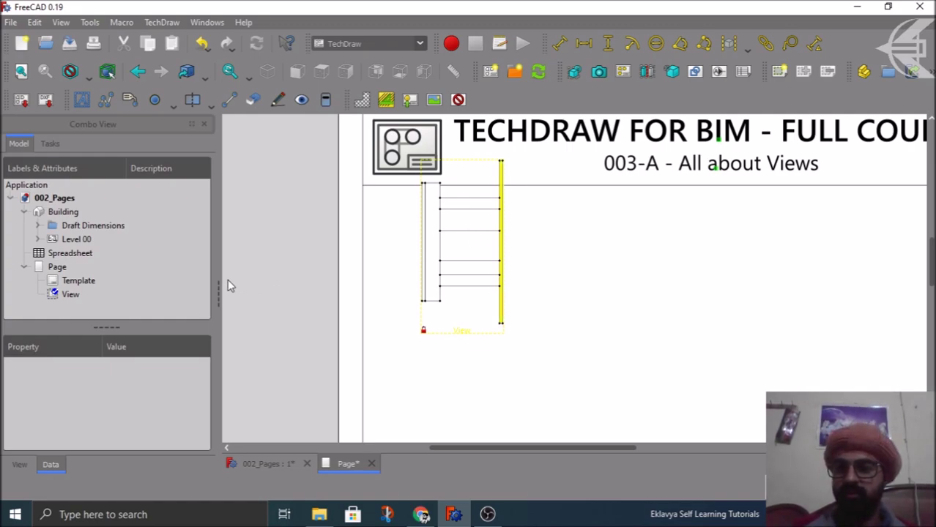
# - Reset the view Rotation to 0° and redraw the page
pyautogui.click(77, 296)
pyautogui.click(272, 291)
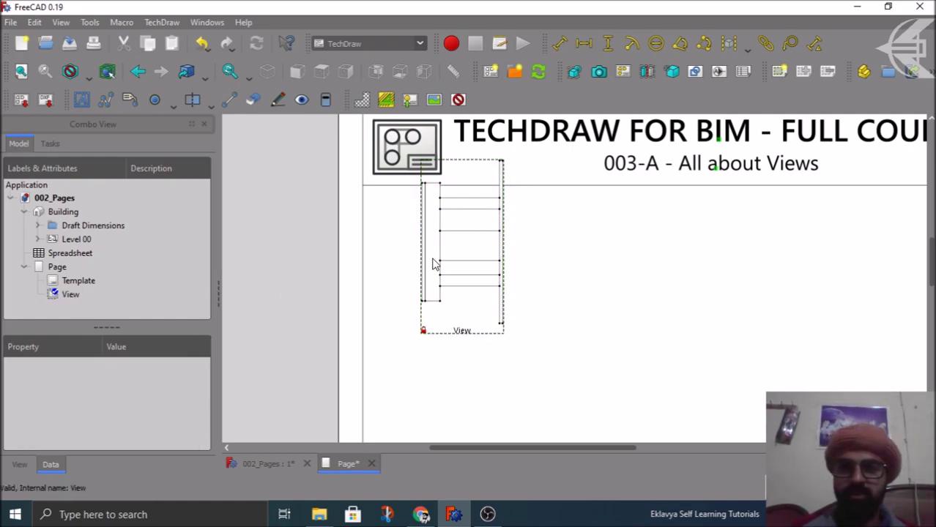
pyautogui.click(70, 295)
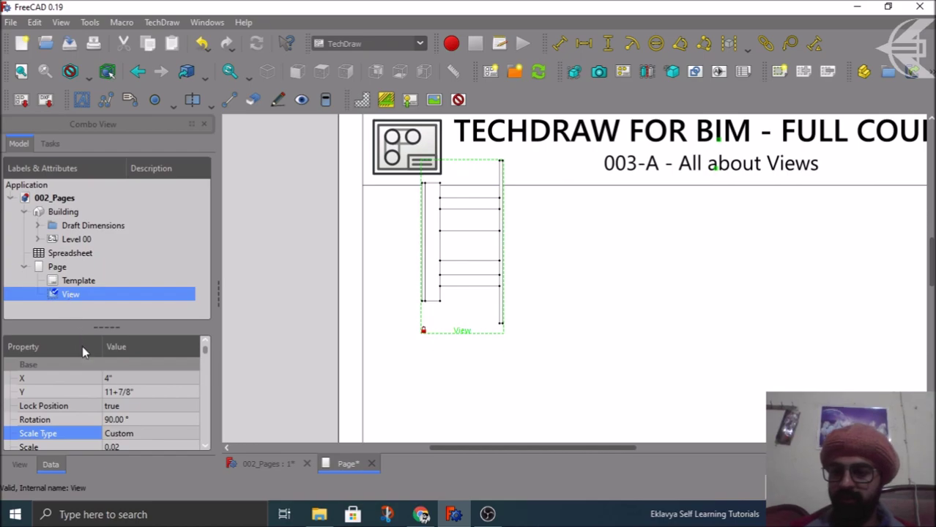
pyautogui.click(140, 419)
pyautogui.write('0')
pyautogui.click(142, 403)
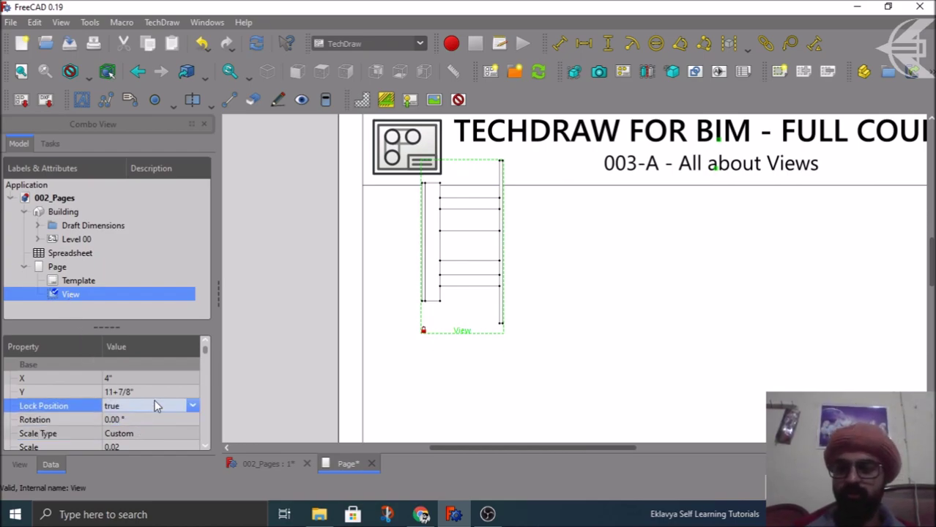
pyautogui.click(264, 337)
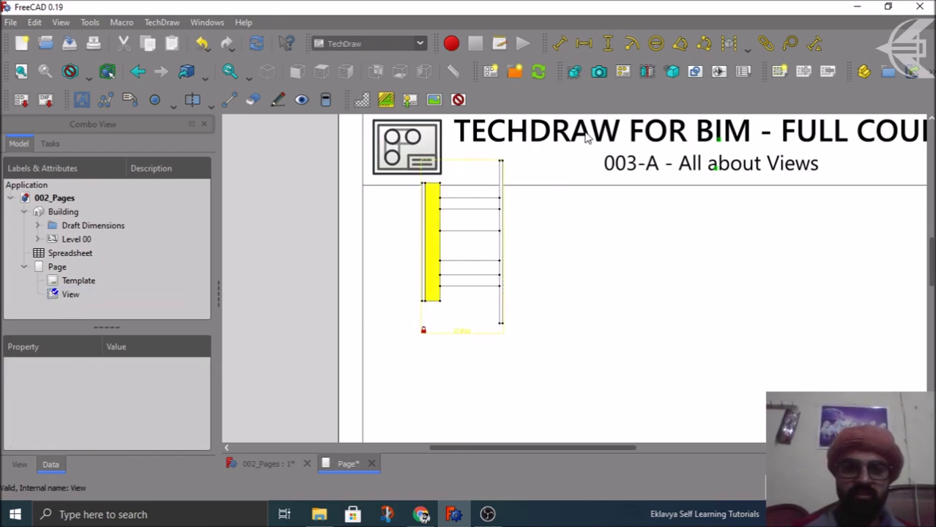
pyautogui.click(538, 74)
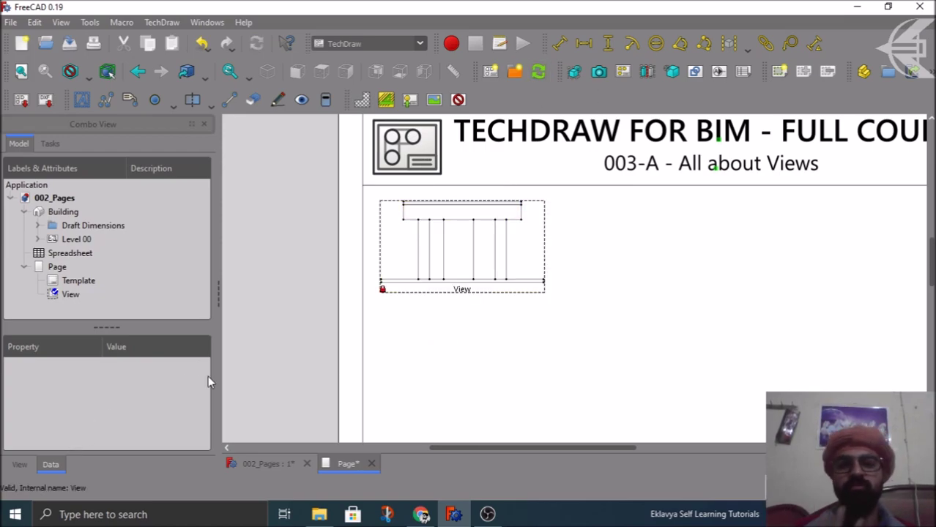
# - Change the view Scale to 0.03 and redraw the page
pyautogui.click(71, 294)
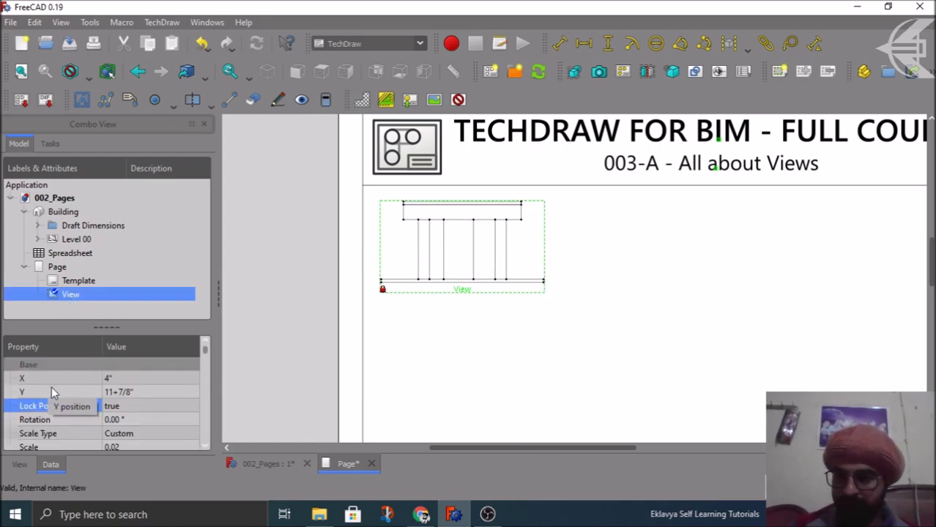
pyautogui.scroll(-1, 52, 390)
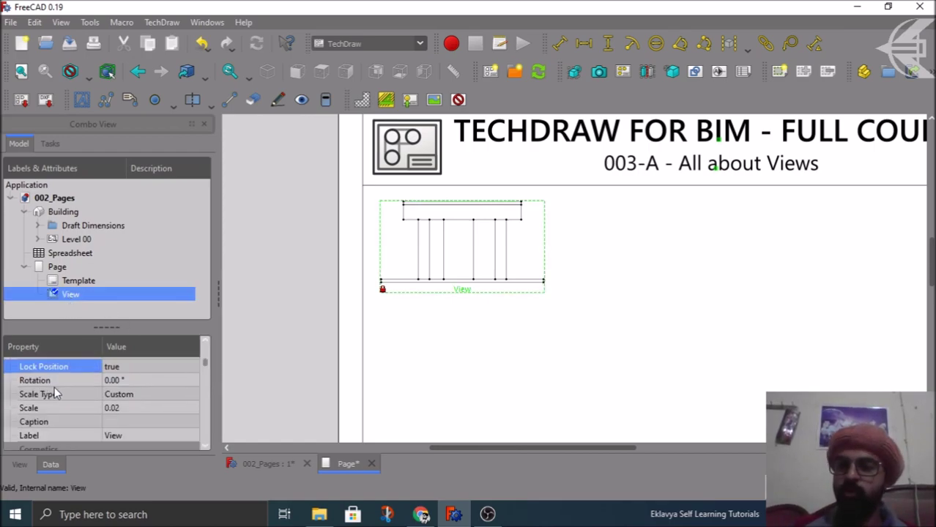
pyautogui.click(128, 407)
pyautogui.click(130, 407)
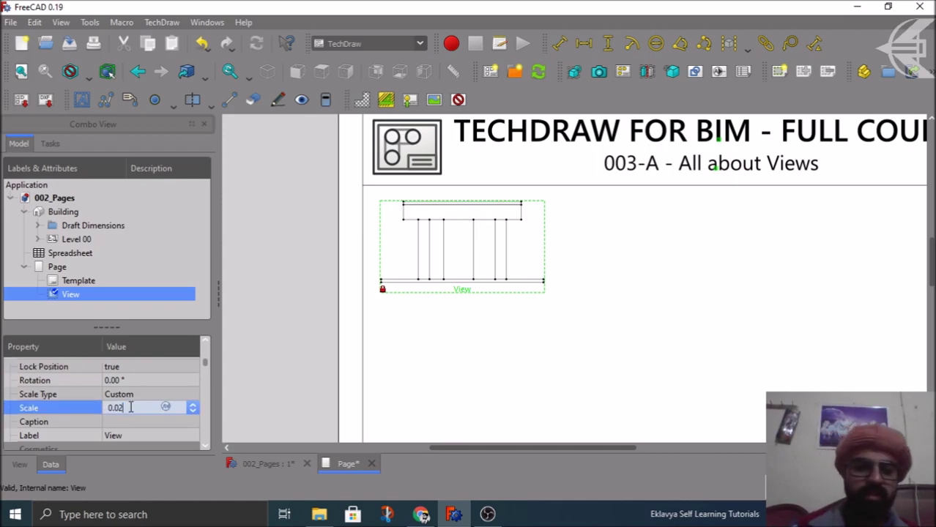
pyautogui.write('3')
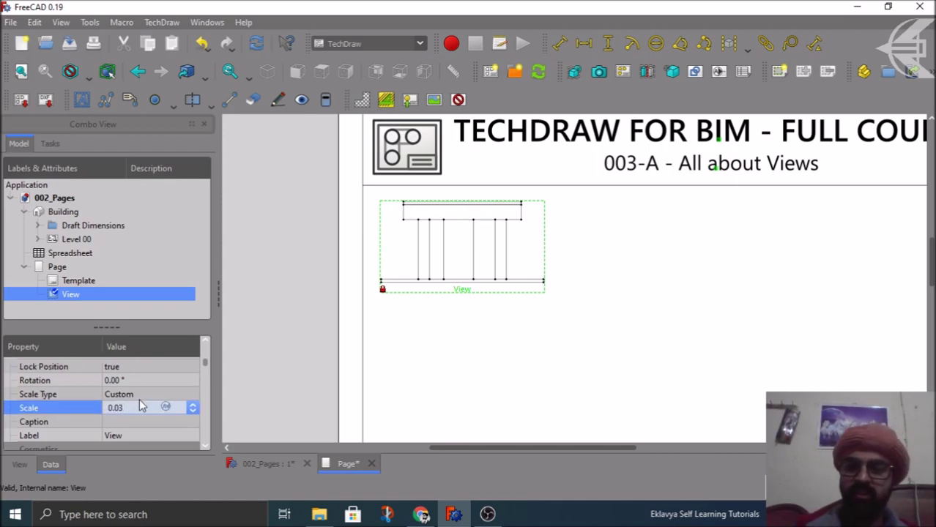
pyautogui.click(140, 397)
pyautogui.click(429, 190)
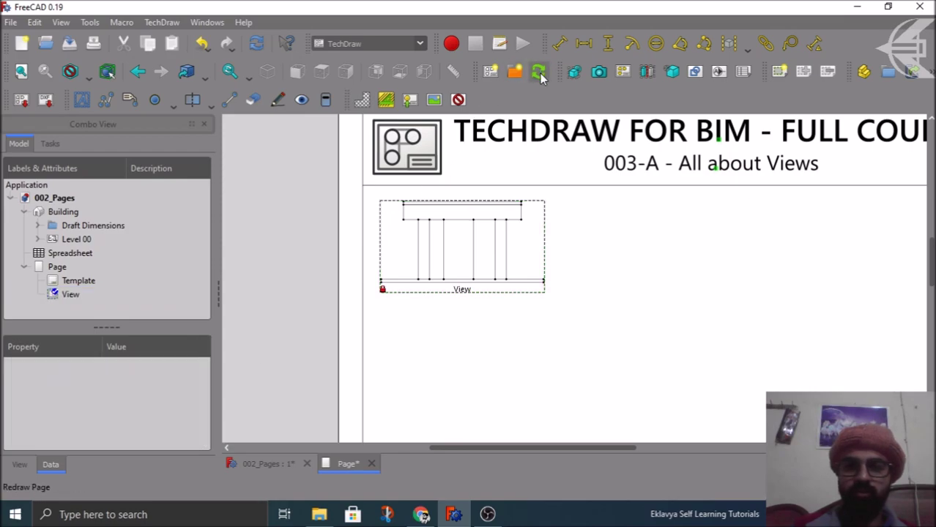
pyautogui.click(540, 76)
pyautogui.scroll(-3, 403, 206)
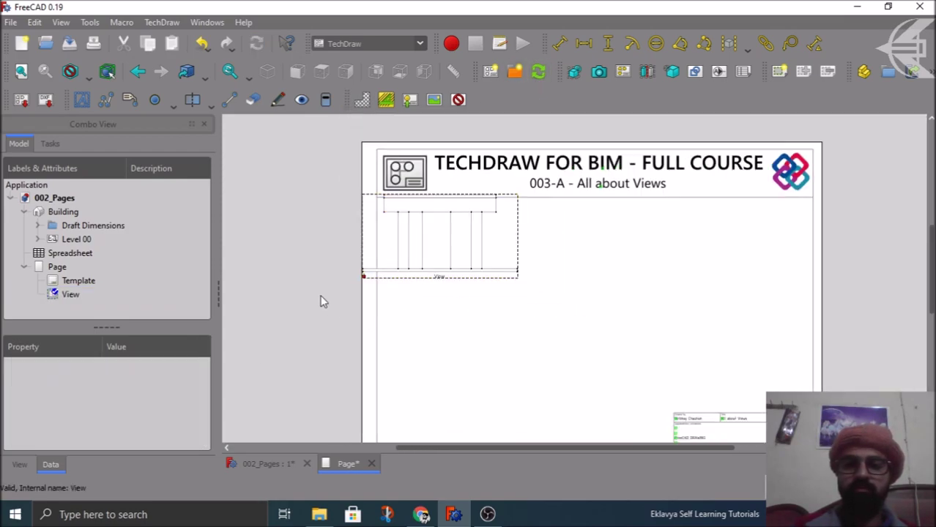
pyautogui.scroll(-1, 320, 301)
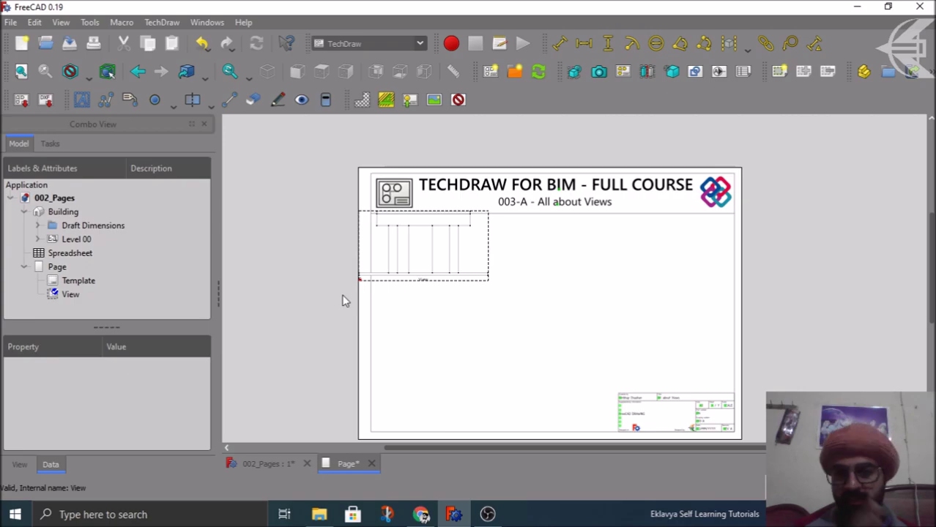
pyautogui.scroll(1, 390, 271)
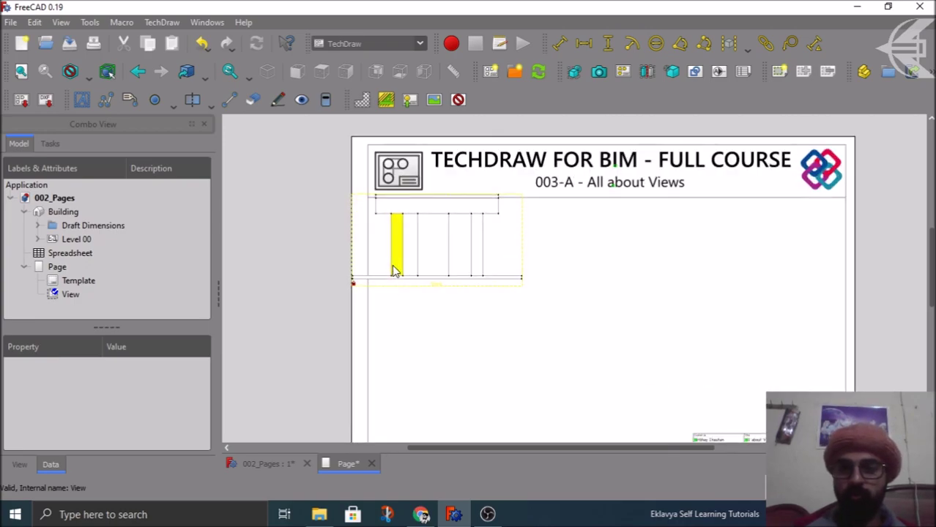
# - Set the view Scale back to 0.02
pyautogui.click(438, 287)
pyautogui.click(141, 307)
pyautogui.click(74, 295)
pyautogui.click(139, 446)
pyautogui.write('0.02')
pyautogui.press('Return')
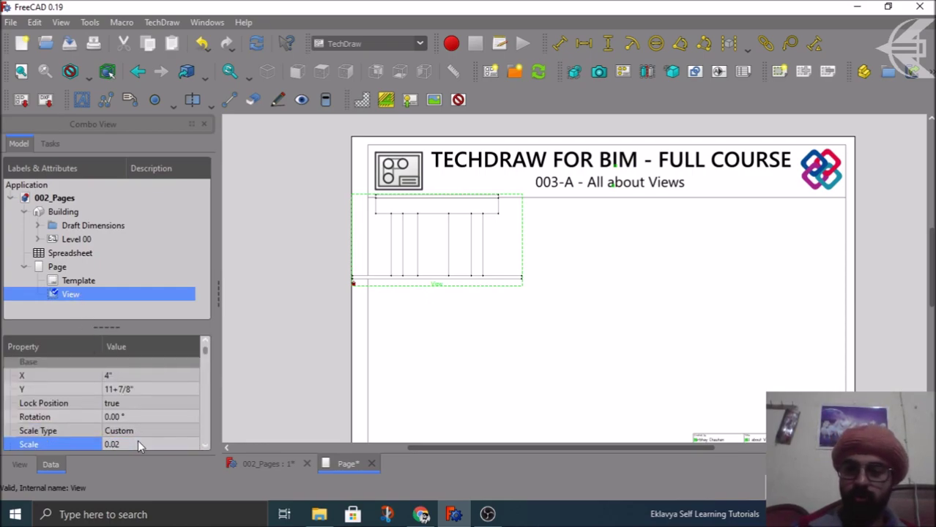
pyautogui.click(293, 307)
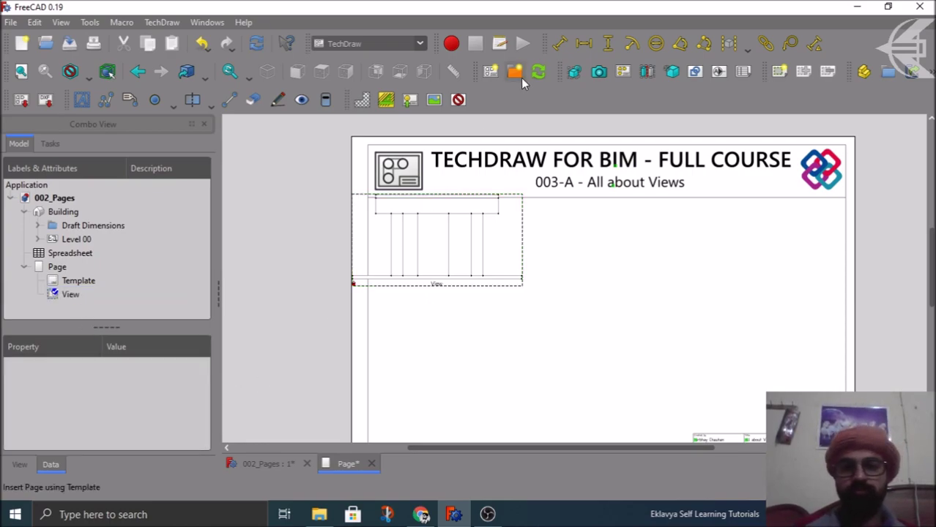
pyautogui.click(66, 294)
pyautogui.scroll(-1, 88, 375)
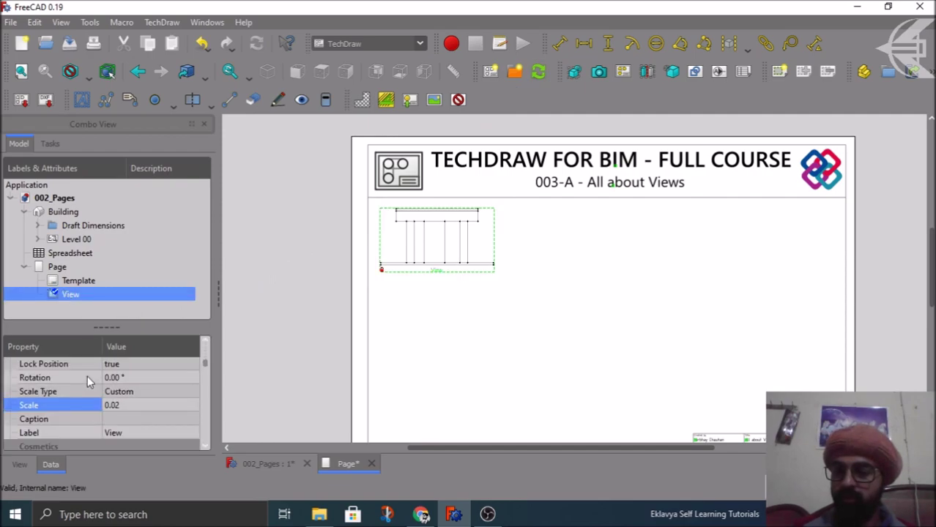
pyautogui.scroll(-1, 88, 378)
pyautogui.scroll(2, 378, 253)
pyautogui.scroll(1, 515, 196)
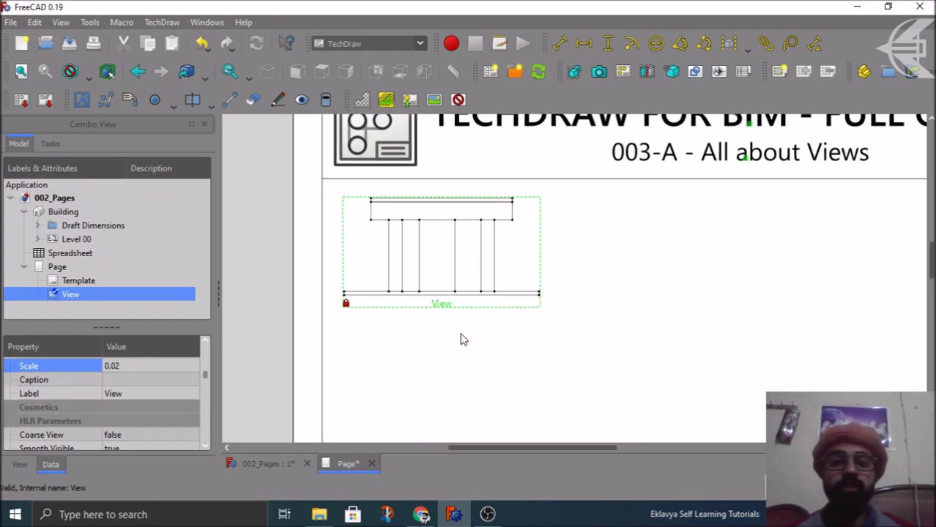
pyautogui.click(458, 99)
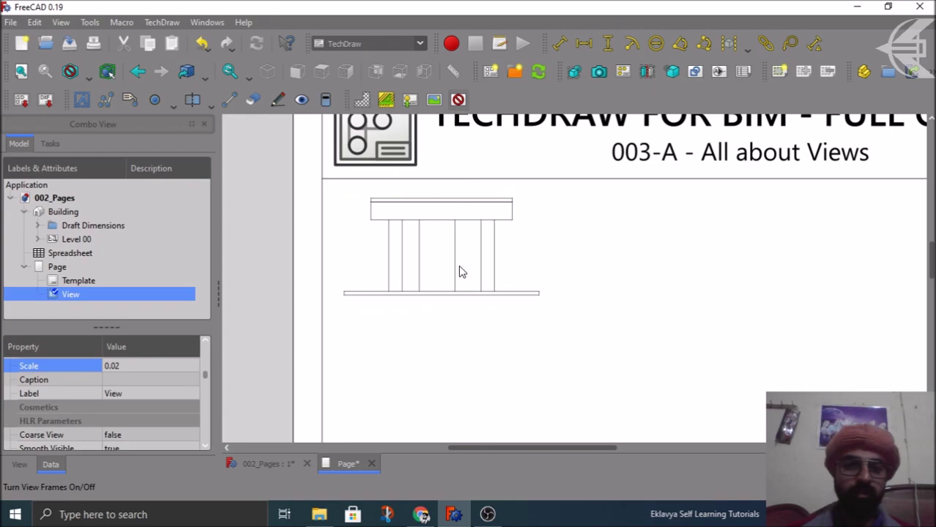
pyautogui.scroll(-3, 362, 252)
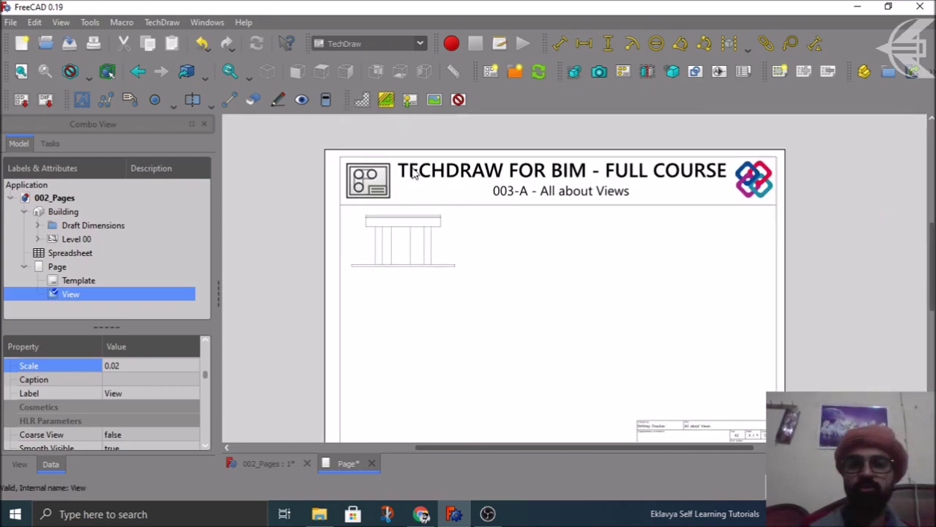
pyautogui.click(459, 99)
pyautogui.scroll(3, 376, 274)
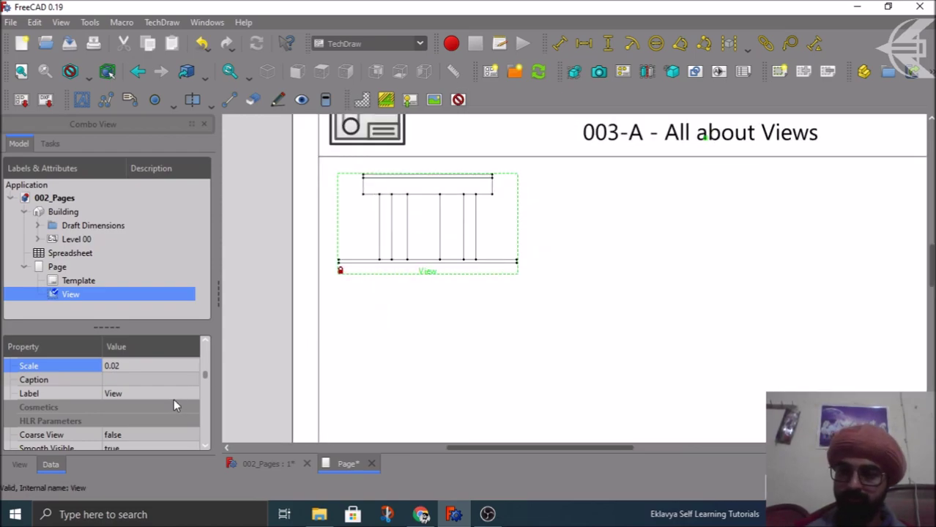
# - Set the Level 00 view's Caption property to ABC
pyautogui.click(151, 393)
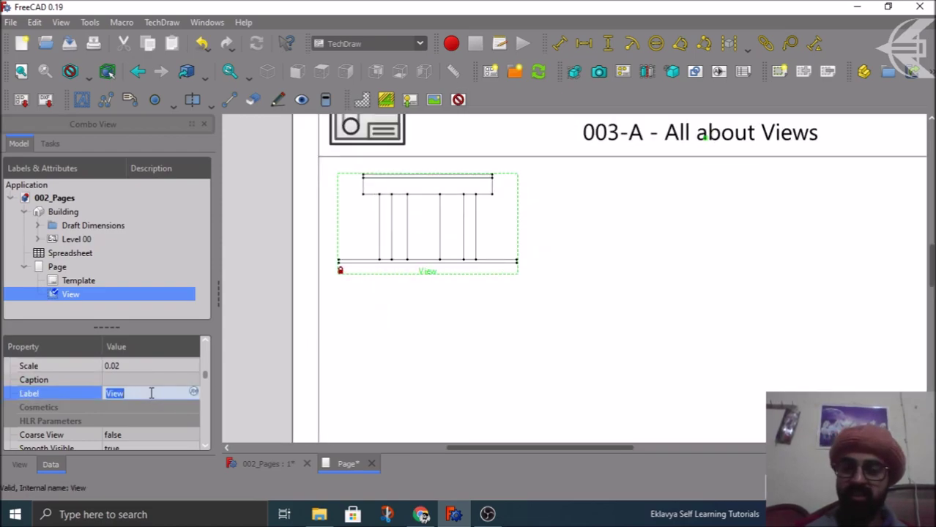
pyautogui.click(137, 396)
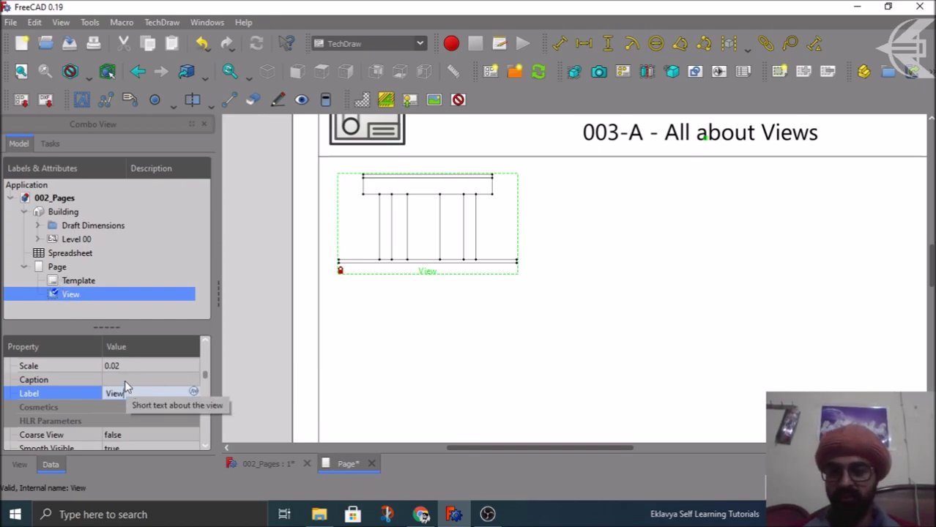
pyautogui.click(126, 380)
pyautogui.write('ABC')
pyautogui.press('Return')
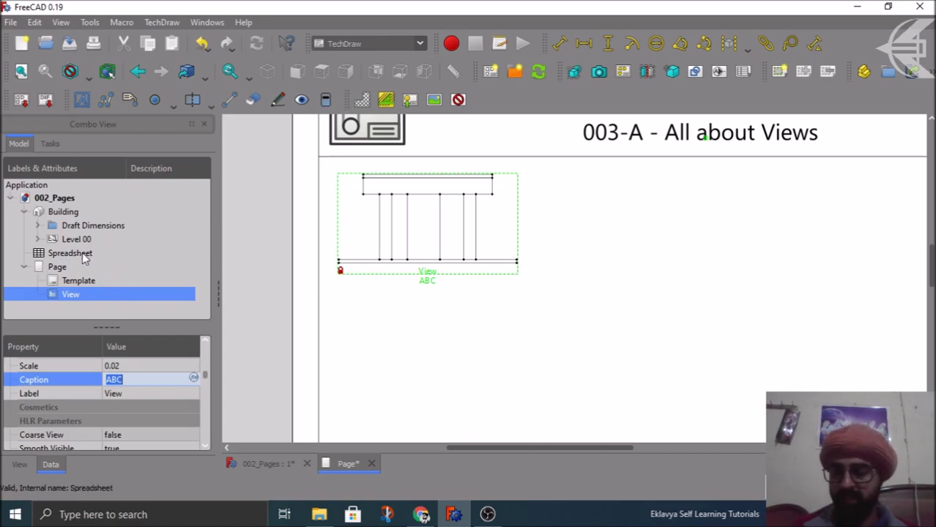
# - Change the view's Label from View to FRONT VIEW
pyautogui.click(135, 393)
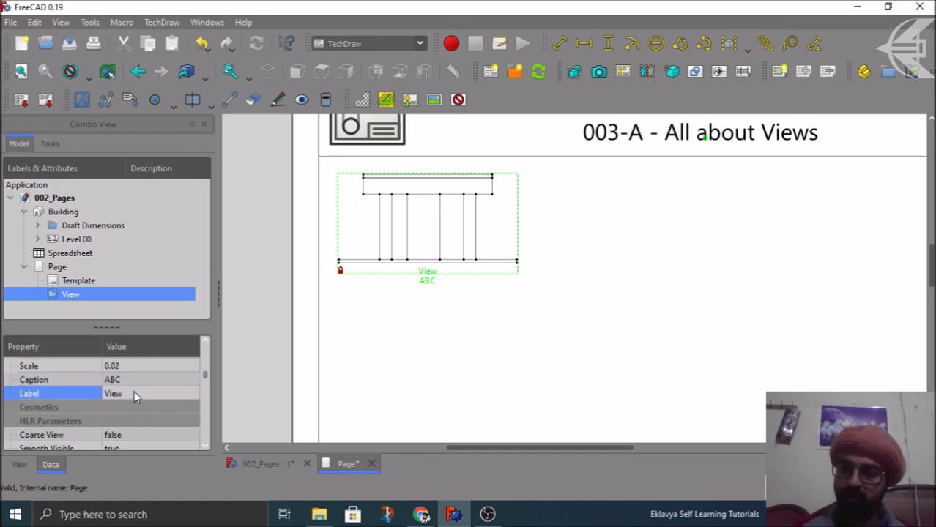
pyautogui.click(134, 394)
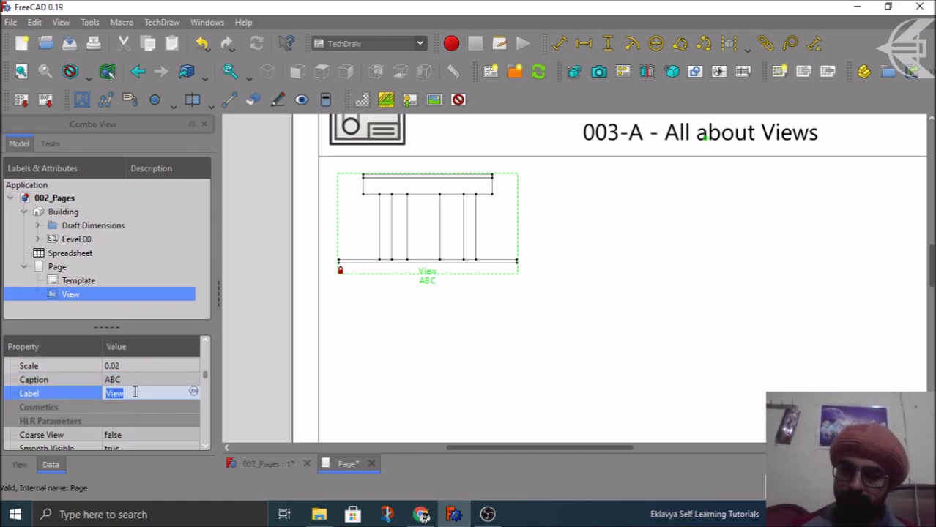
pyautogui.write('F')
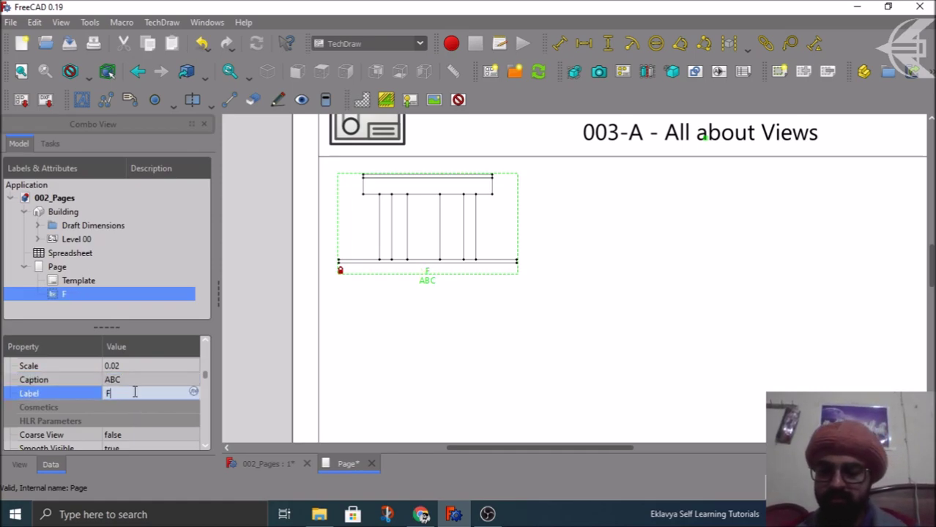
pyautogui.write('RONT VIEW')
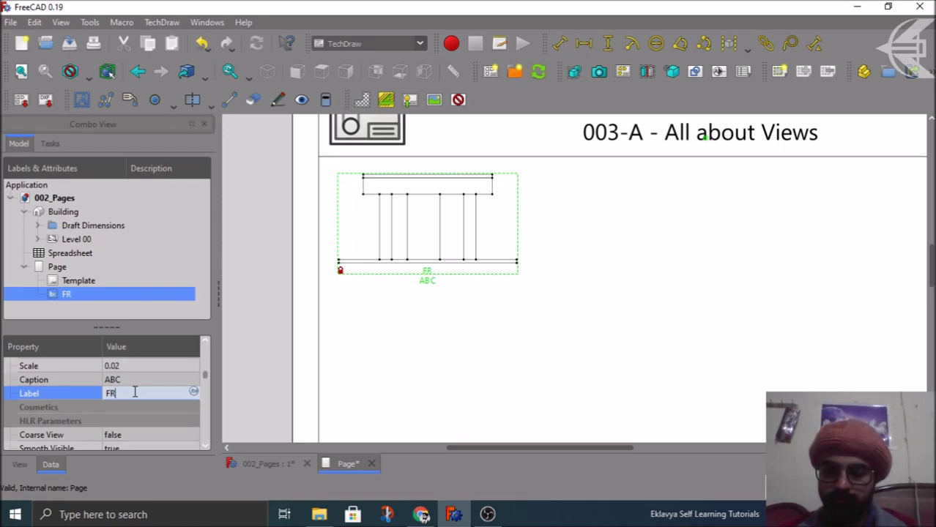
pyautogui.press('Return')
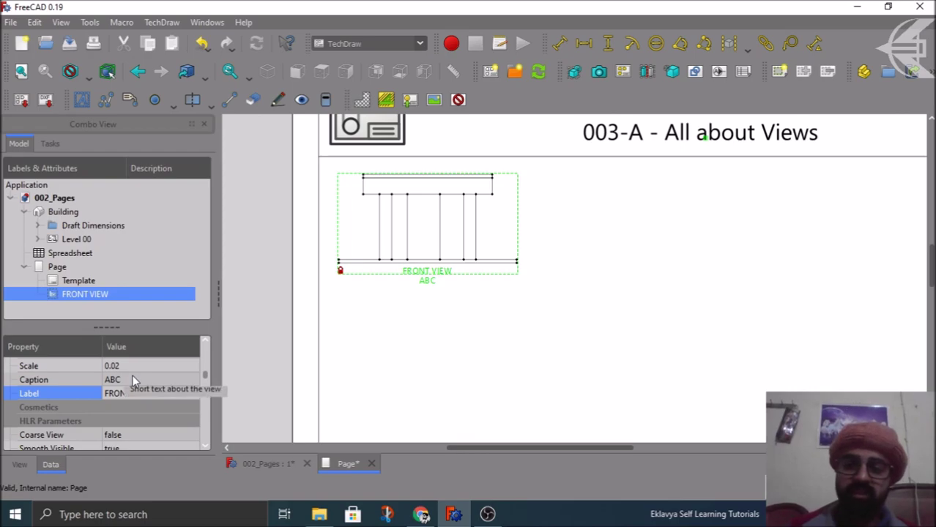
pyautogui.click(133, 376)
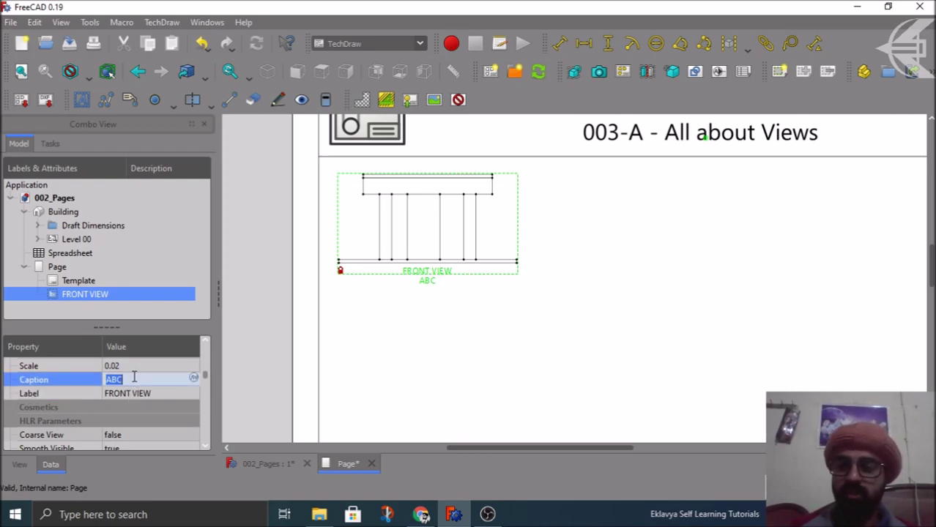
# - In the Caption formula editor, replace ABC with a reference to FRONT VIEW's Label
pyautogui.click(194, 380)
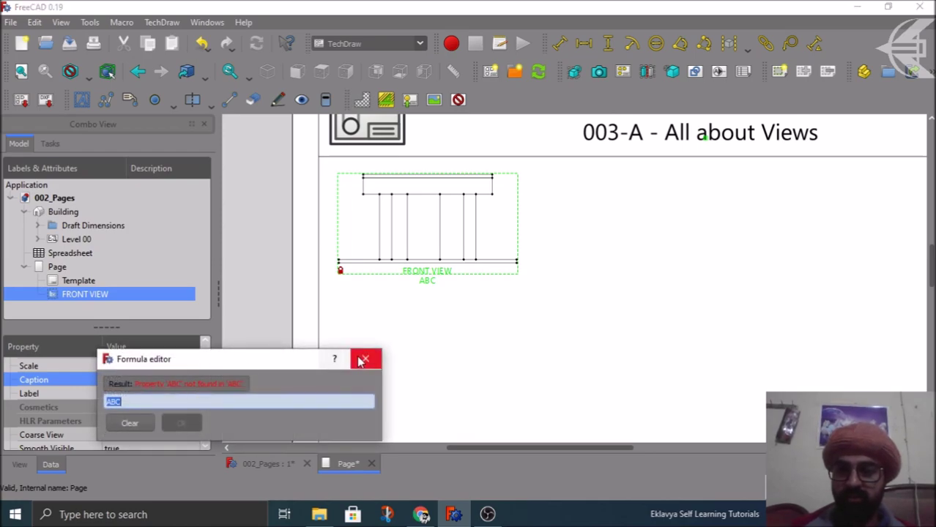
pyautogui.click(364, 360)
pyautogui.click(195, 379)
pyautogui.moveTo(199, 359); pyautogui.dragTo(383, 311)
pyautogui.click(317, 353)
pyautogui.doubleClick(297, 353)
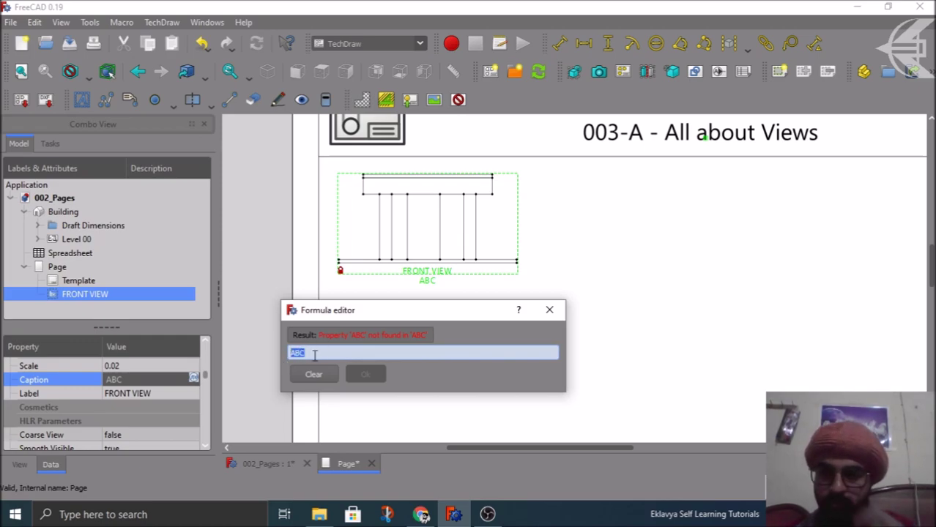
pyautogui.write('FRO')
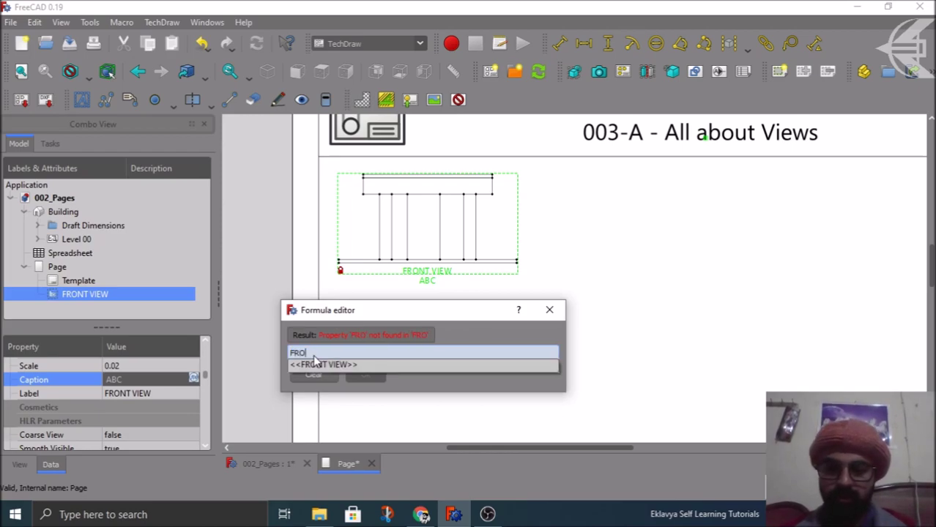
pyautogui.click(315, 364)
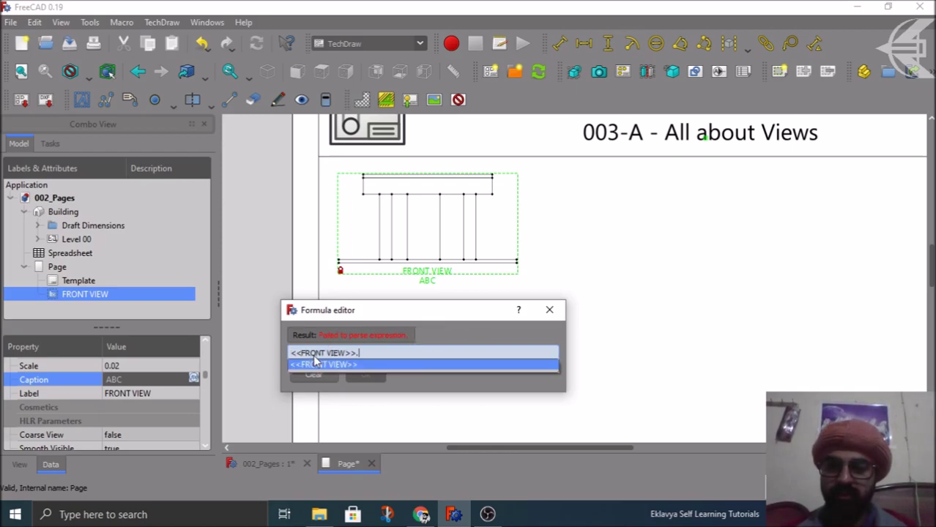
pyautogui.write('LAB')
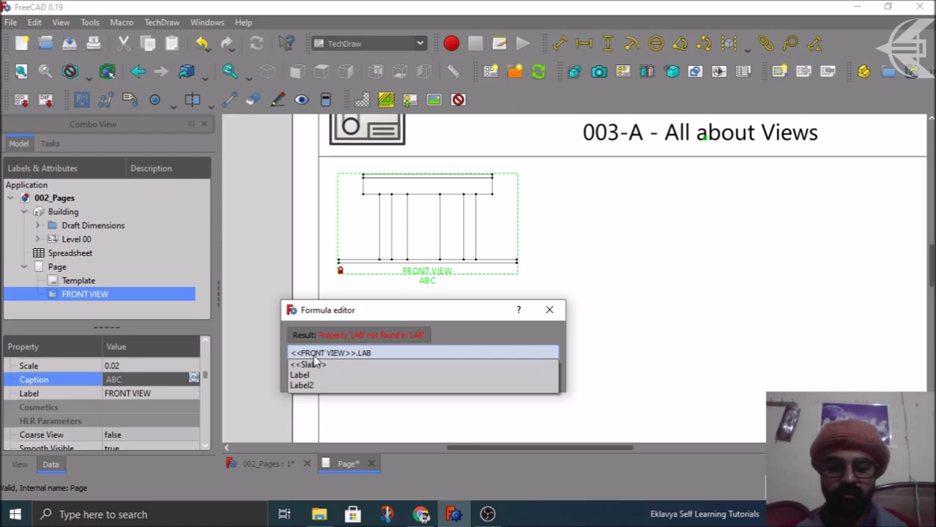
pyautogui.press('Down')
pyautogui.press('Down')
pyautogui.press('Return')
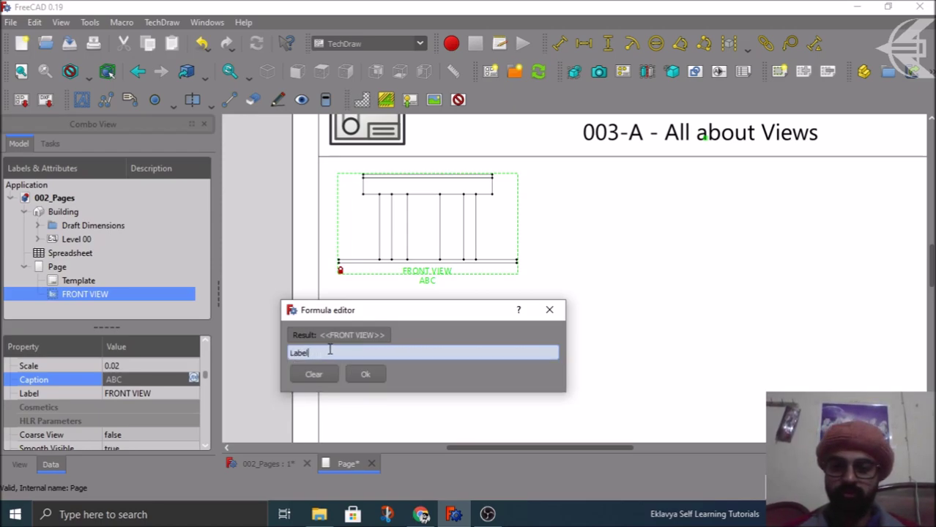
# - Retype the expression as <<FRONT VIEW>>.La, picking Label from the autocomplete suggestions
pyautogui.press('BackSpace')
pyautogui.press('BackSpace')
pyautogui.press('BackSpace')
pyautogui.press('BackSpace')
pyautogui.press('BackSpace')
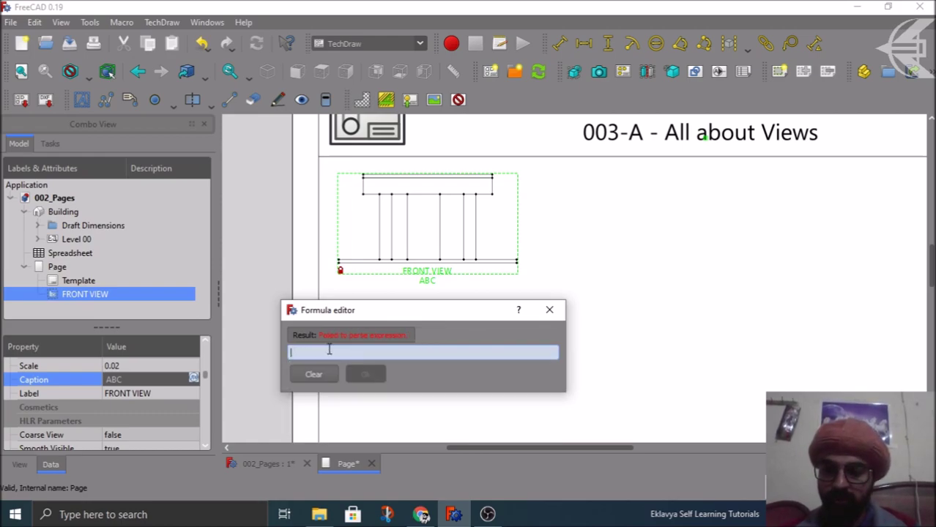
pyautogui.write('<<')
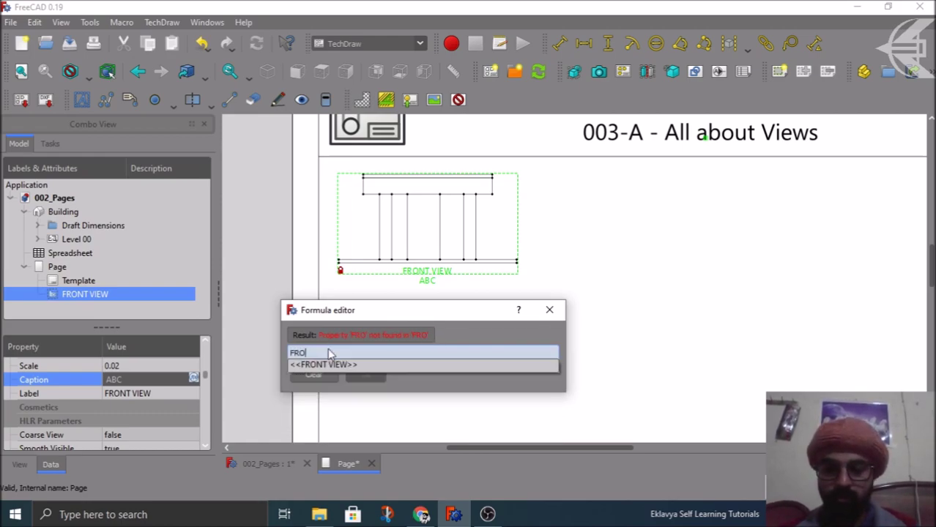
pyautogui.press('Down')
pyautogui.write('0')
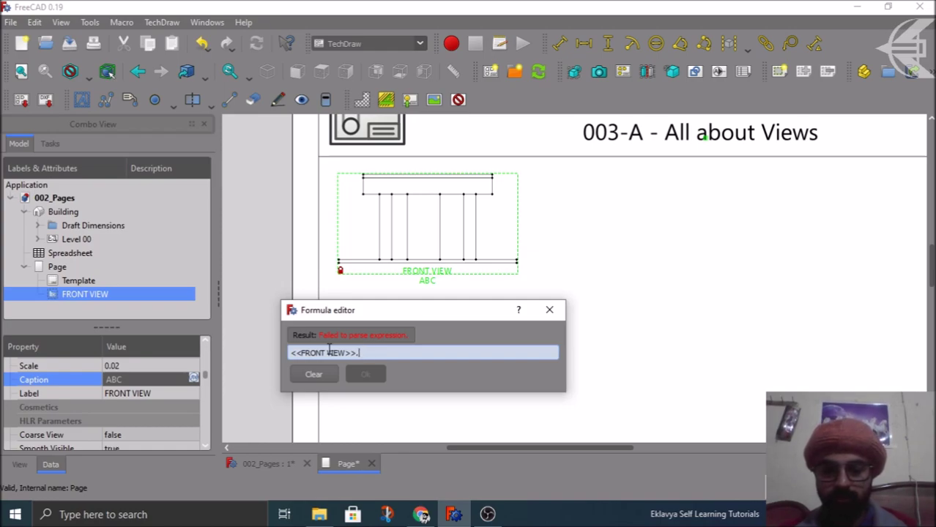
pyautogui.write('La')
pyautogui.press('Down')
pyautogui.press('Down')
pyautogui.press('Down')
pyautogui.press('Down')
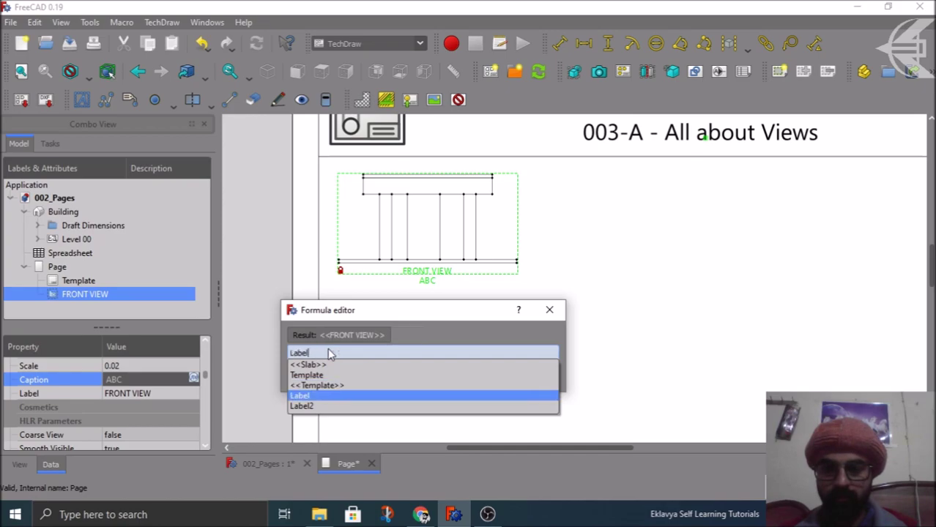
pyautogui.press('BackSpace')
pyautogui.press('BackSpace')
pyautogui.press('BackSpace')
pyautogui.press('BackSpace')
pyautogui.press('BackSpace')
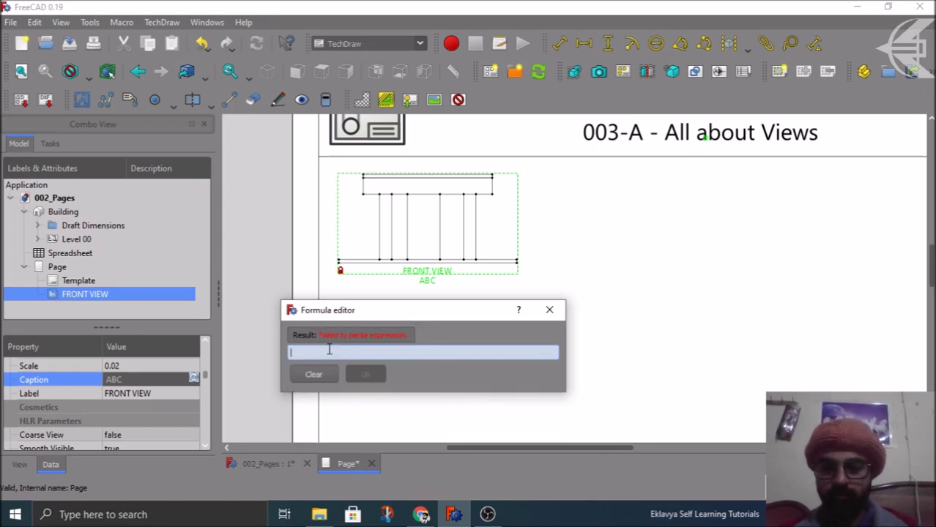
pyautogui.write('FRO')
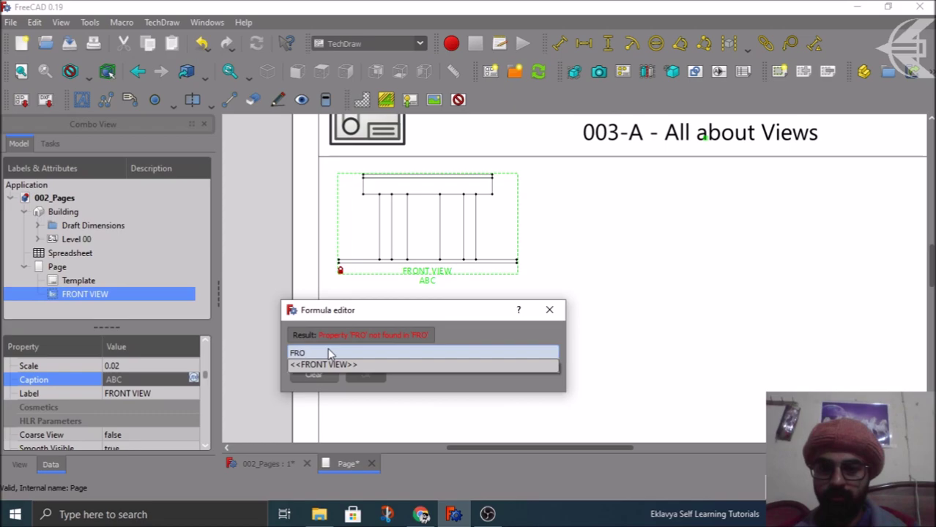
pyautogui.press('Down')
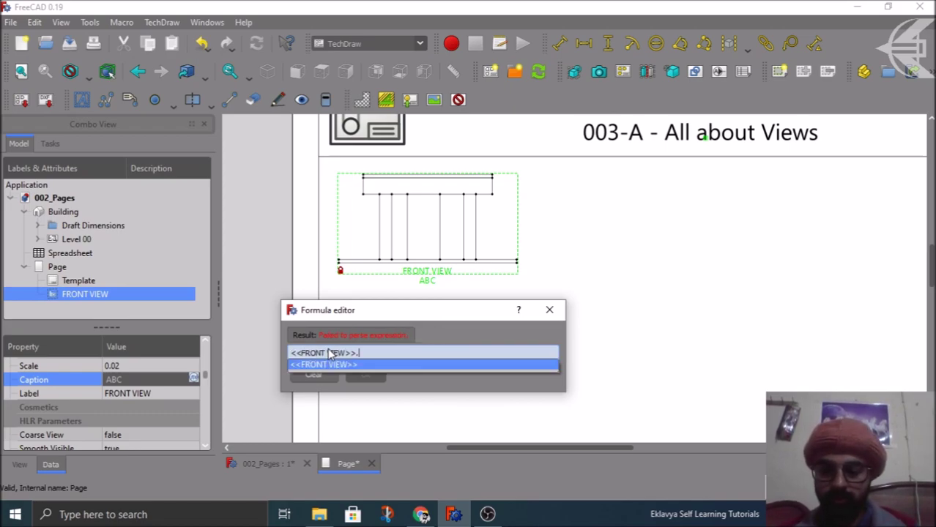
pyautogui.write('LA')
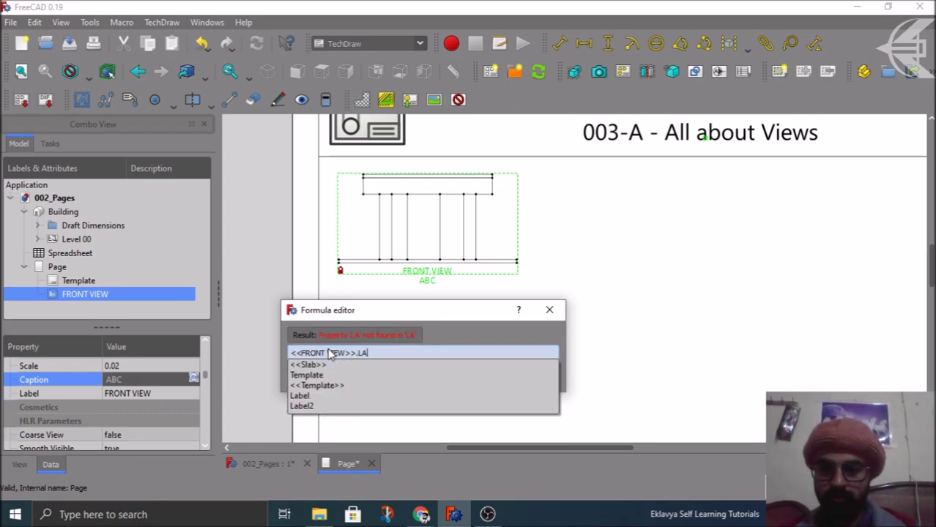
pyautogui.click(302, 396)
# - Confirm the caption expression and recompute the page so the caption shows FRONT VIEW
pyautogui.click(365, 374)
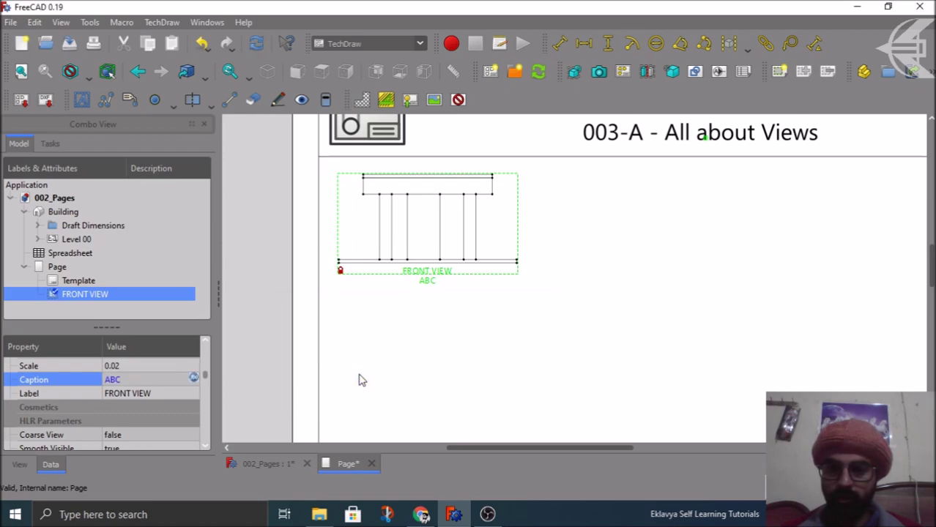
pyautogui.click(268, 347)
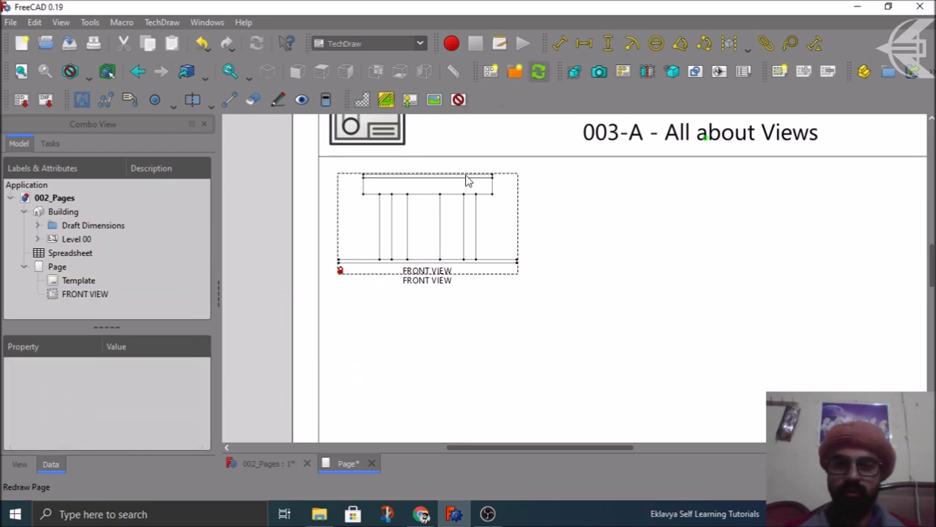
pyautogui.click(88, 293)
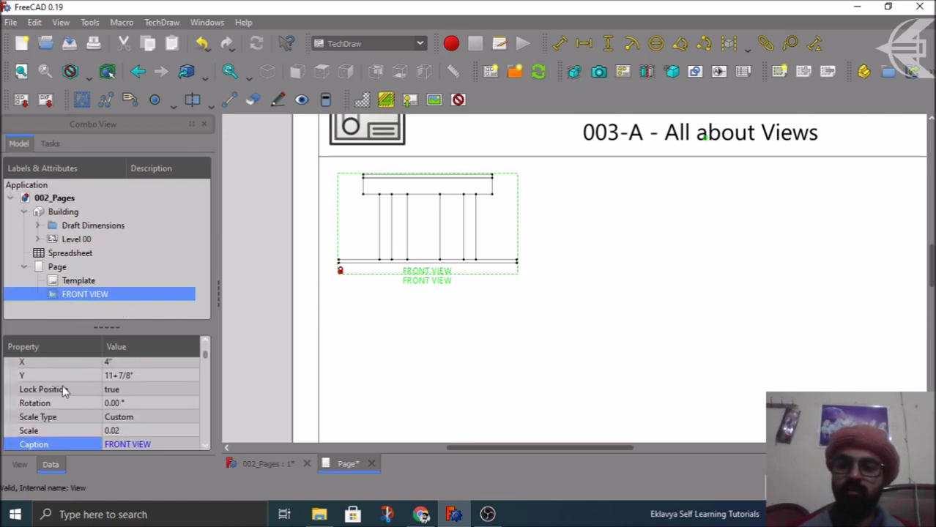
pyautogui.scroll(-1, 62, 388)
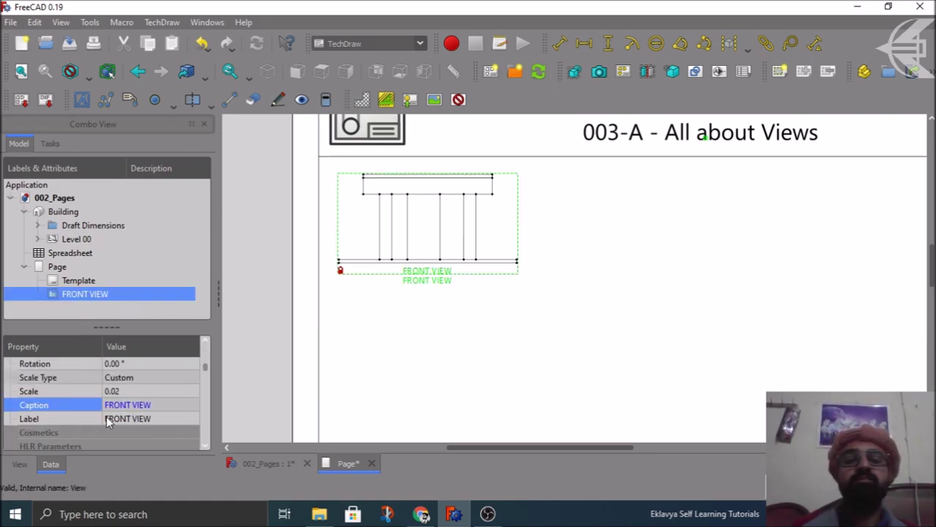
pyautogui.doubleClick(158, 417)
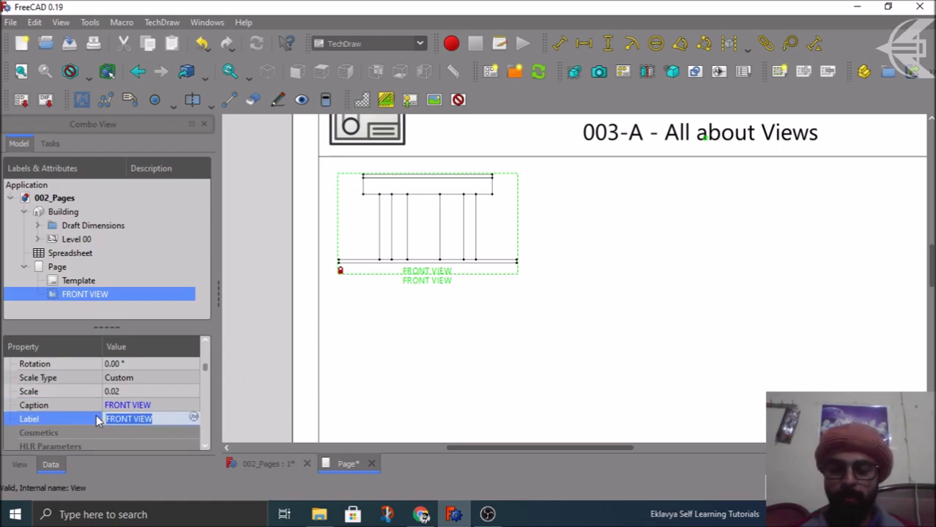
# - Rename the view to 01 VIEW and recompute so the caption follows
pyautogui.write('01')
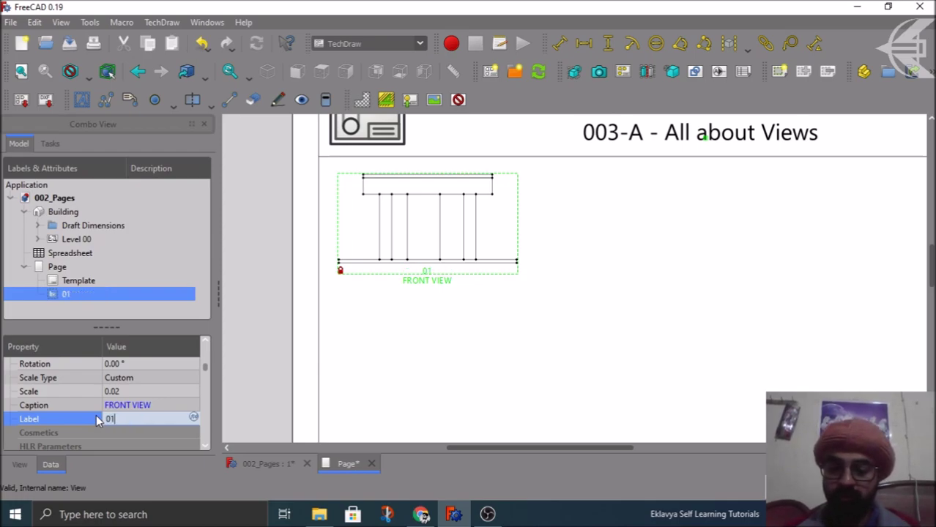
pyautogui.write(' VIEW')
pyautogui.press('Return')
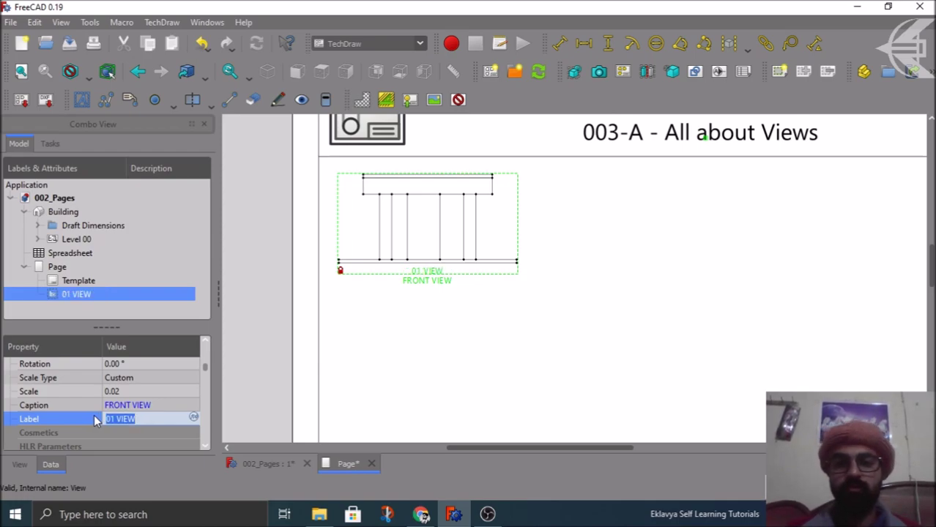
pyautogui.click(253, 293)
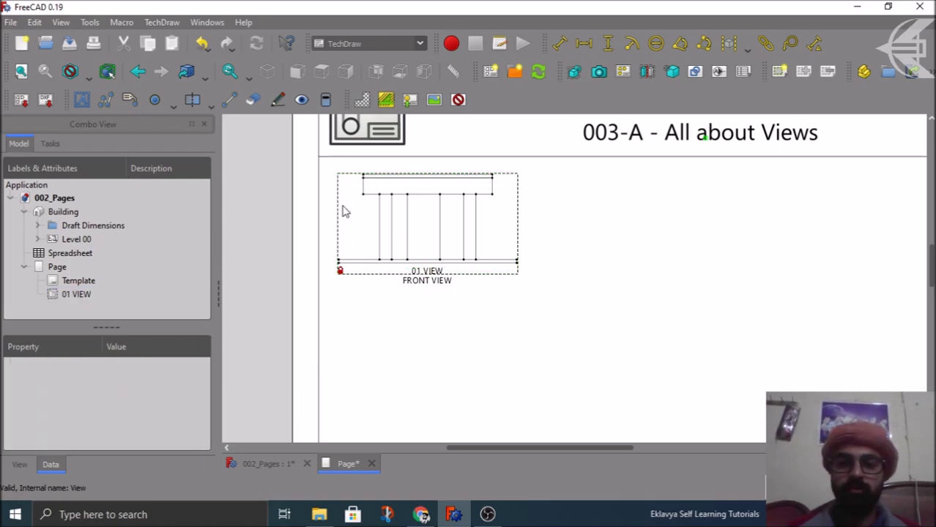
pyautogui.click(539, 73)
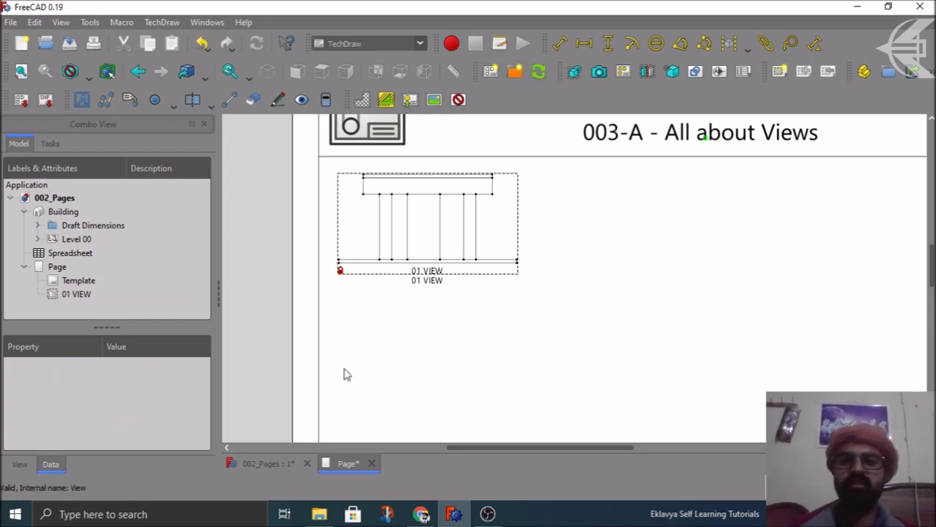
# - Set the view's Label back to FRONT VIEW
pyautogui.click(85, 295)
pyautogui.scroll(-1, 80, 436)
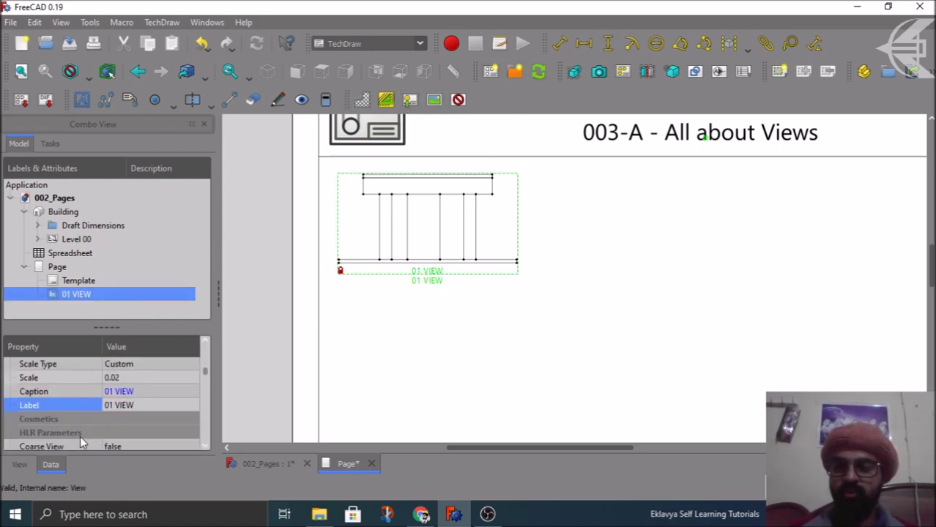
pyautogui.click(151, 405)
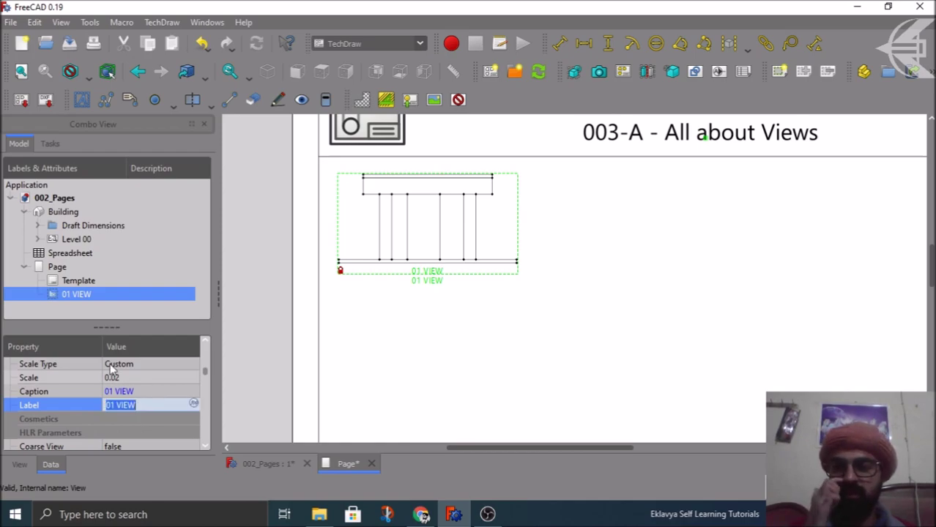
pyautogui.click(90, 311)
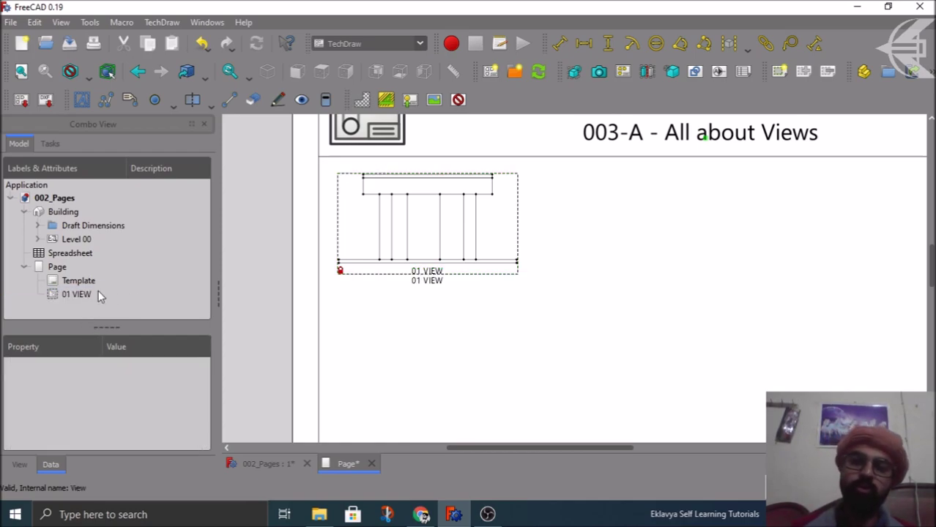
pyautogui.click(71, 295)
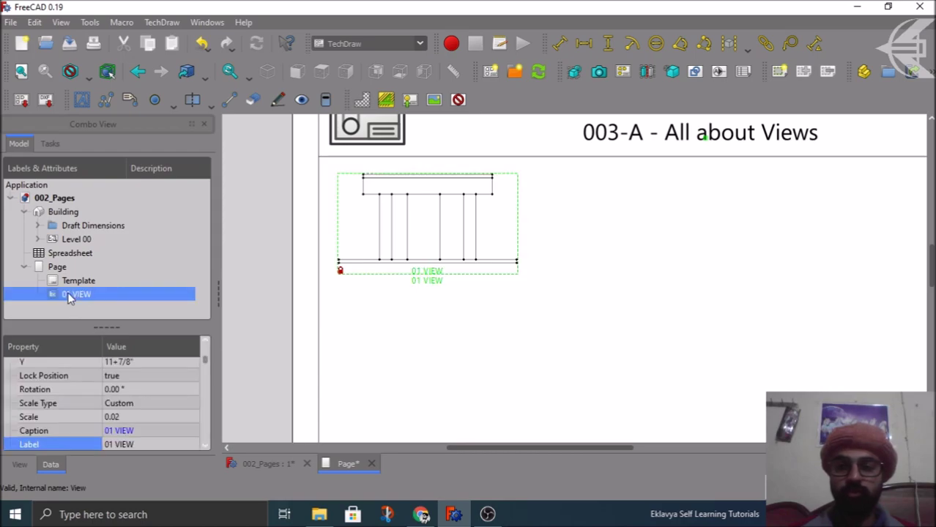
pyautogui.click(253, 323)
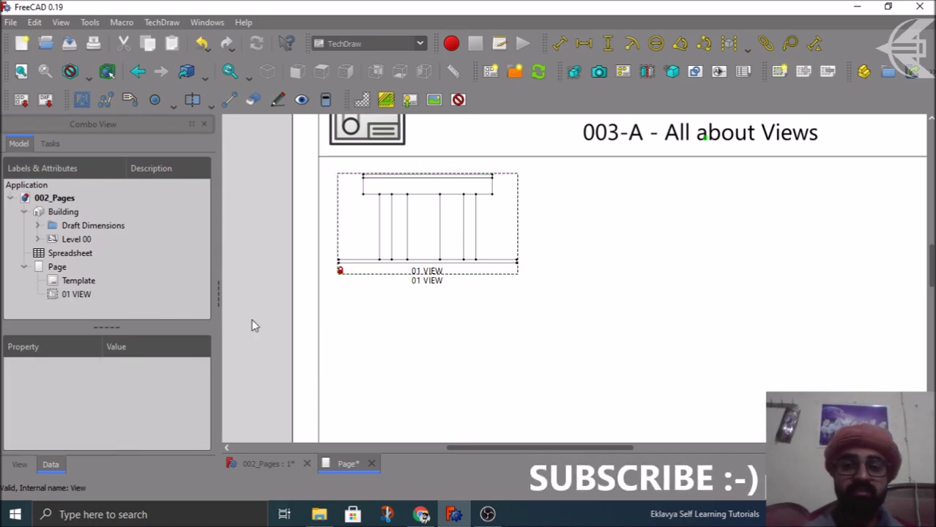
pyautogui.click(81, 296)
pyautogui.click(144, 440)
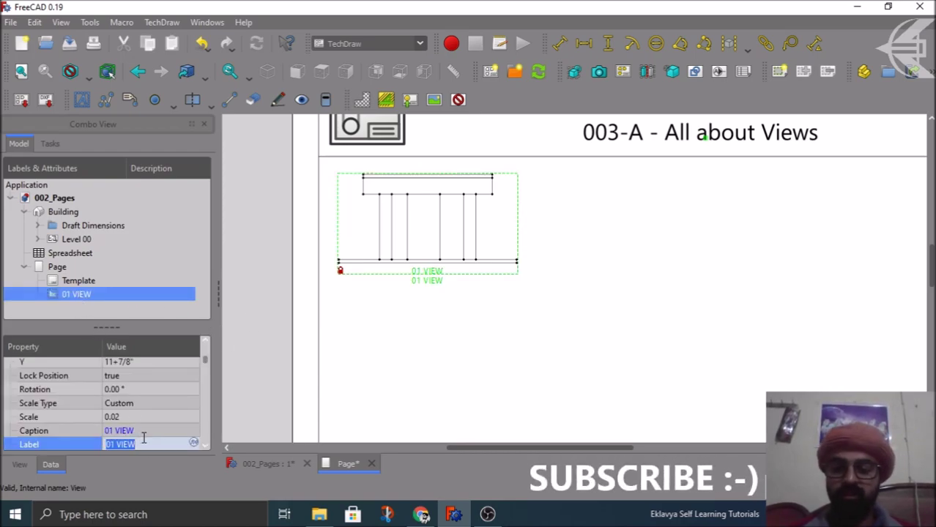
pyautogui.write('FRONT VIEW')
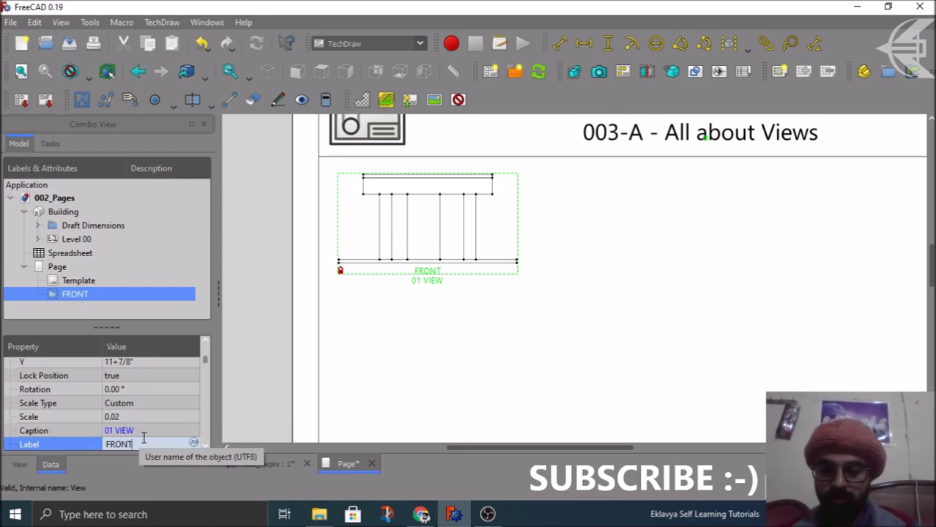
pyautogui.press('Return')
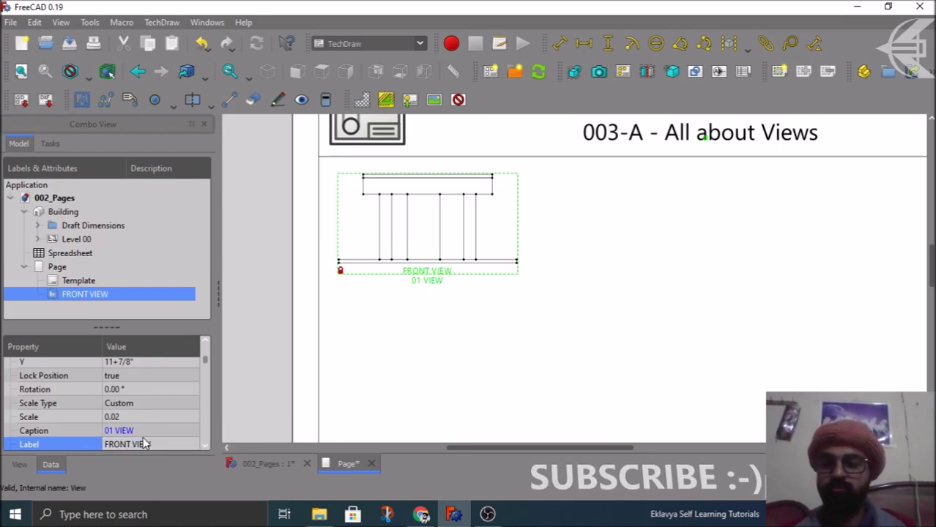
pyautogui.click(243, 338)
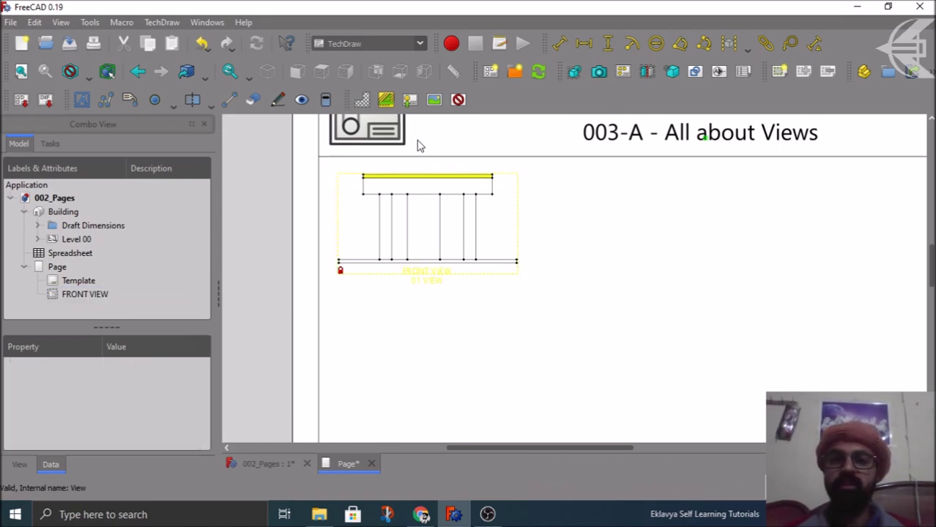
pyautogui.click(100, 294)
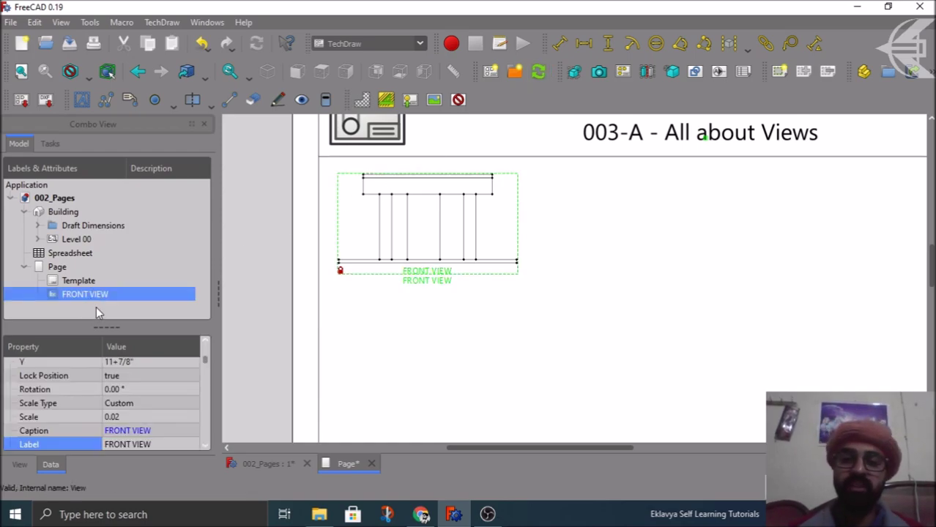
pyautogui.click(459, 101)
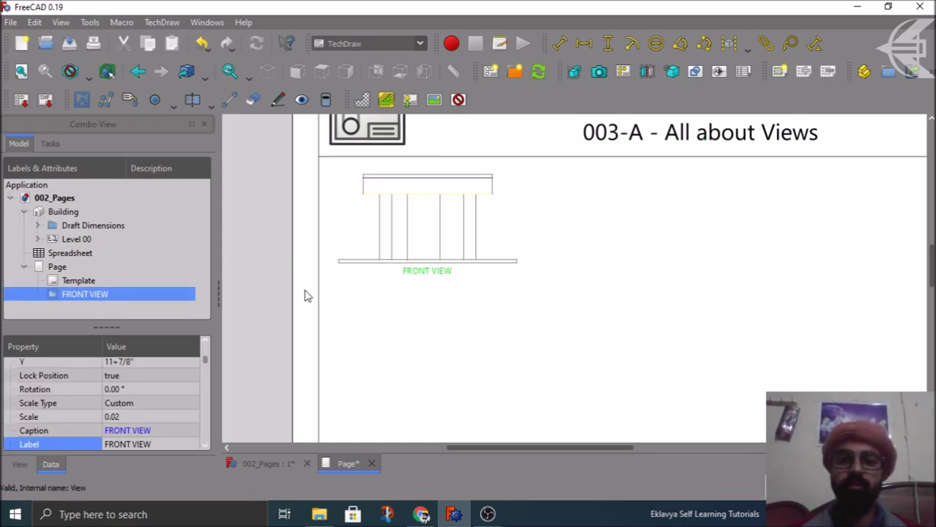
pyautogui.click(234, 289)
pyautogui.click(459, 100)
pyautogui.click(436, 277)
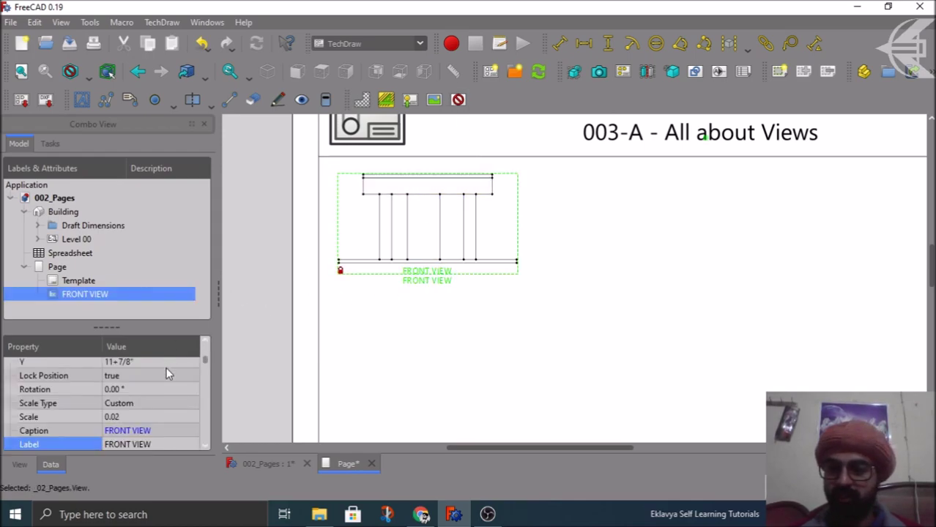
pyautogui.scroll(-2, 160, 395)
pyautogui.scroll(-1, 56, 393)
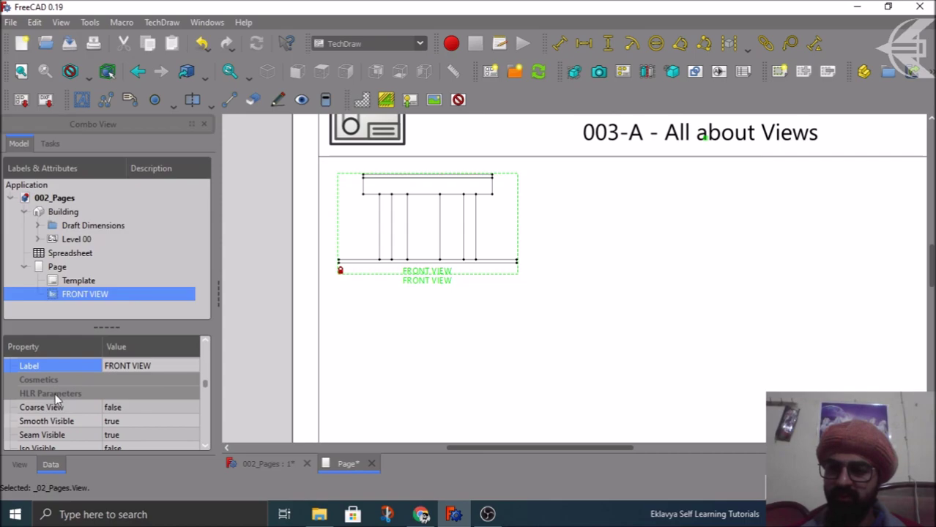
pyautogui.scroll(-1, 57, 395)
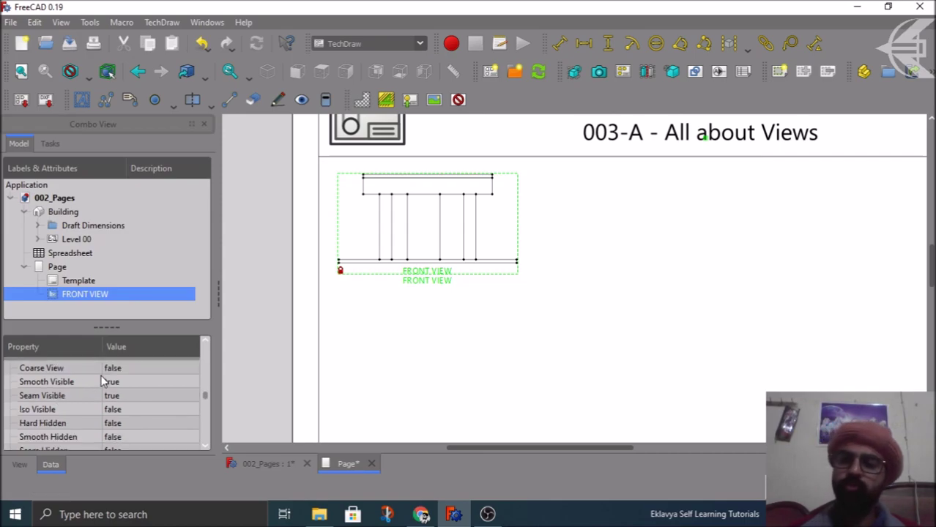
pyautogui.click(122, 368)
pyautogui.click(125, 369)
pyautogui.click(128, 393)
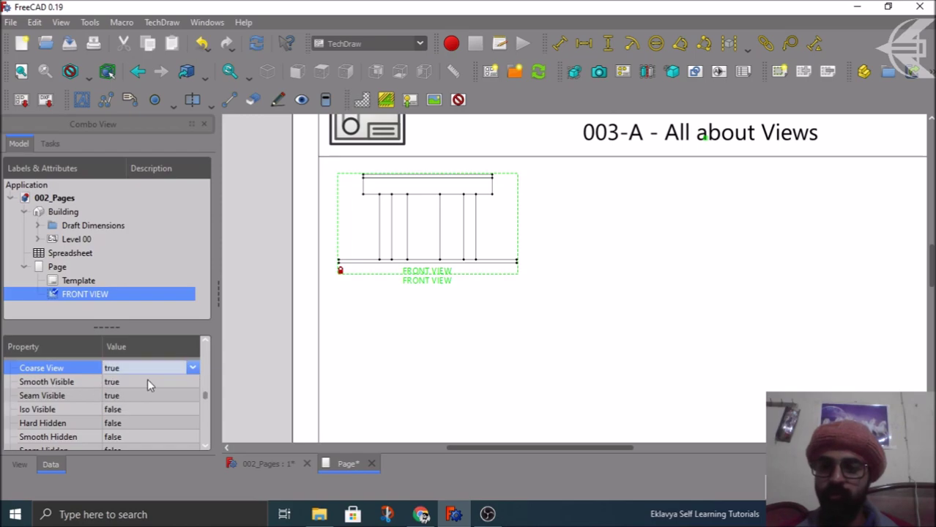
pyautogui.click(100, 383)
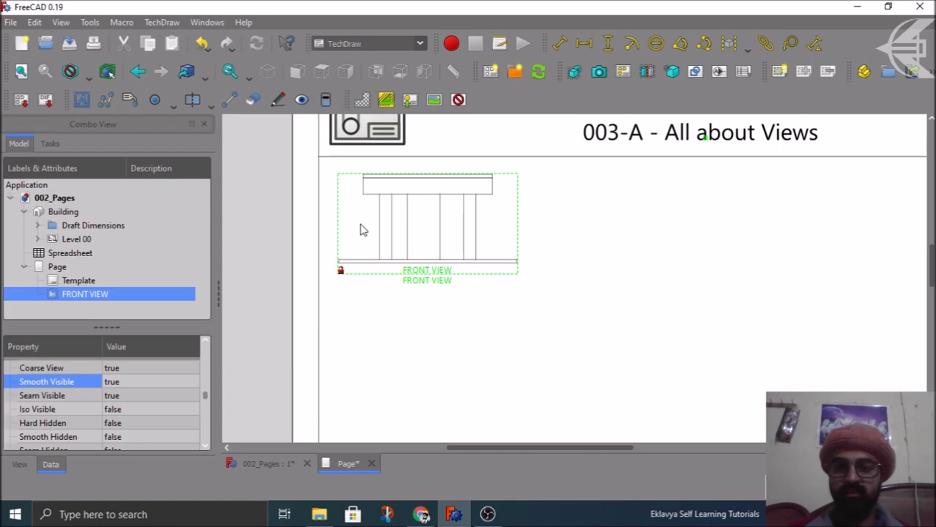
pyautogui.click(126, 368)
pyautogui.click(126, 368)
pyautogui.click(126, 383)
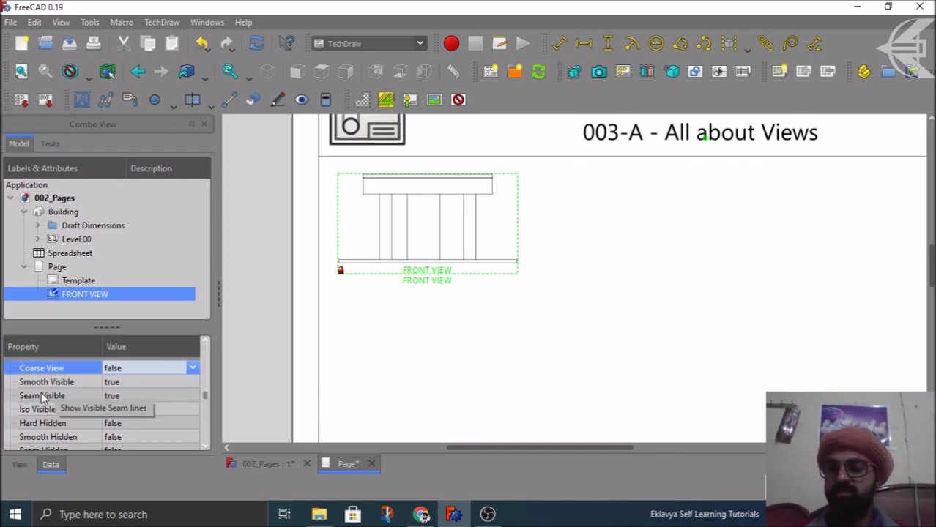
pyautogui.scroll(-1, 44, 395)
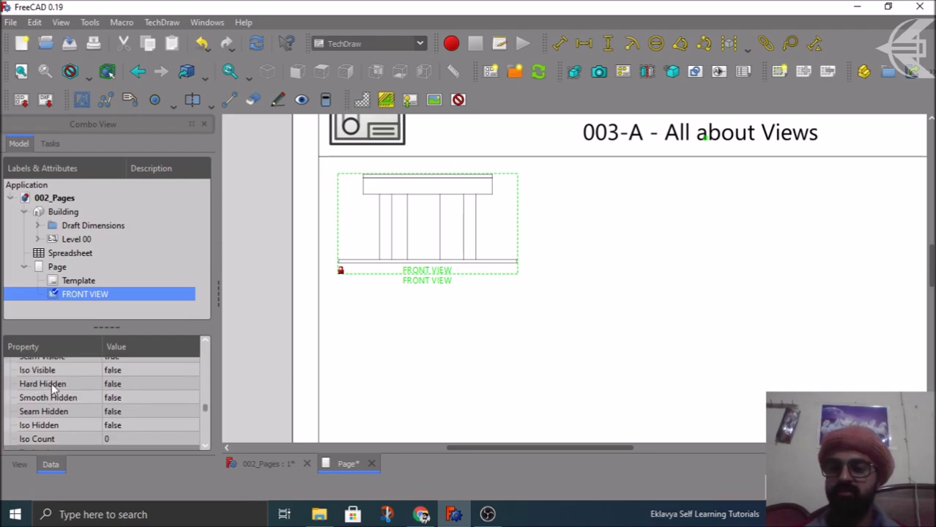
pyautogui.click(51, 383)
pyautogui.click(145, 384)
pyautogui.click(146, 385)
pyautogui.click(126, 407)
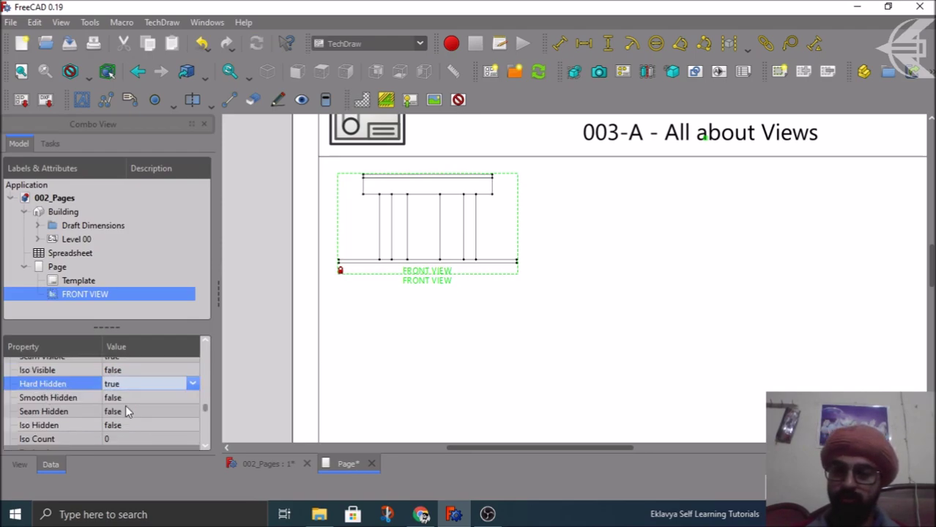
pyautogui.click(529, 222)
pyautogui.scroll(5, 394, 178)
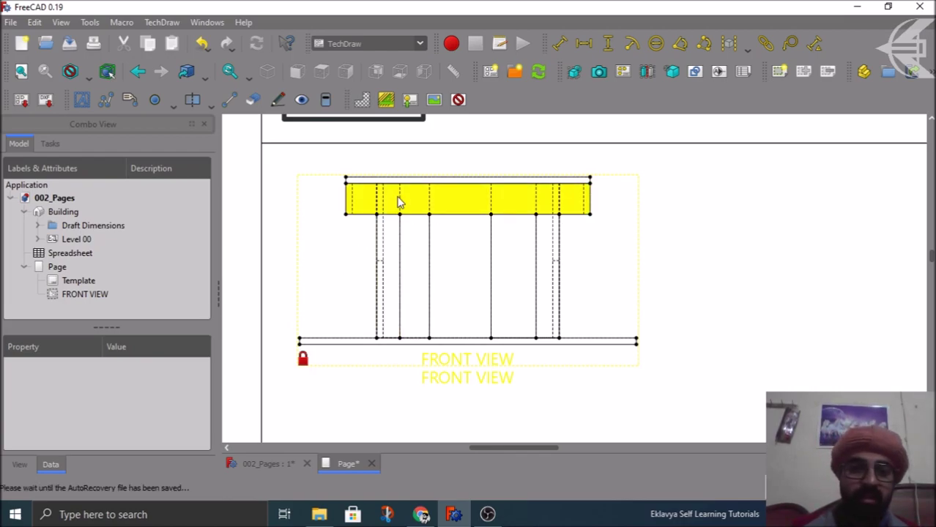
pyautogui.scroll(2, 374, 227)
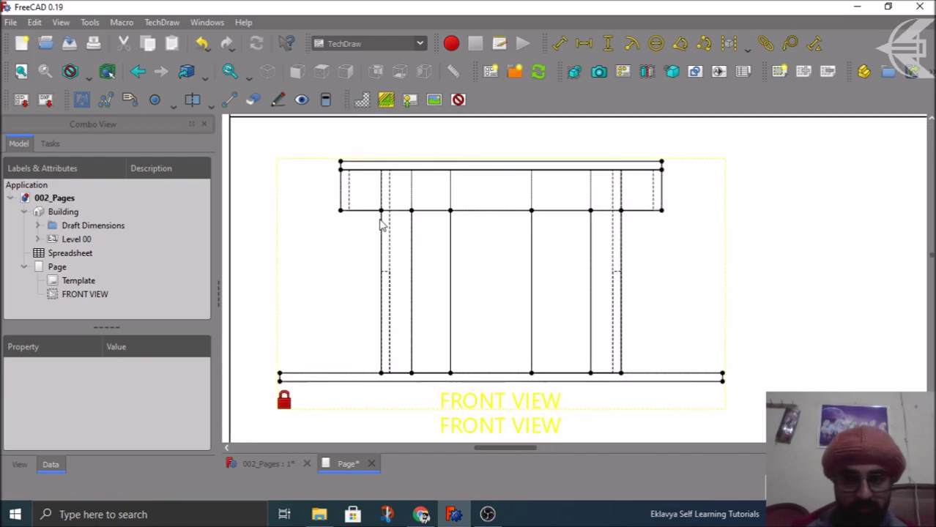
pyautogui.scroll(-3, 382, 218)
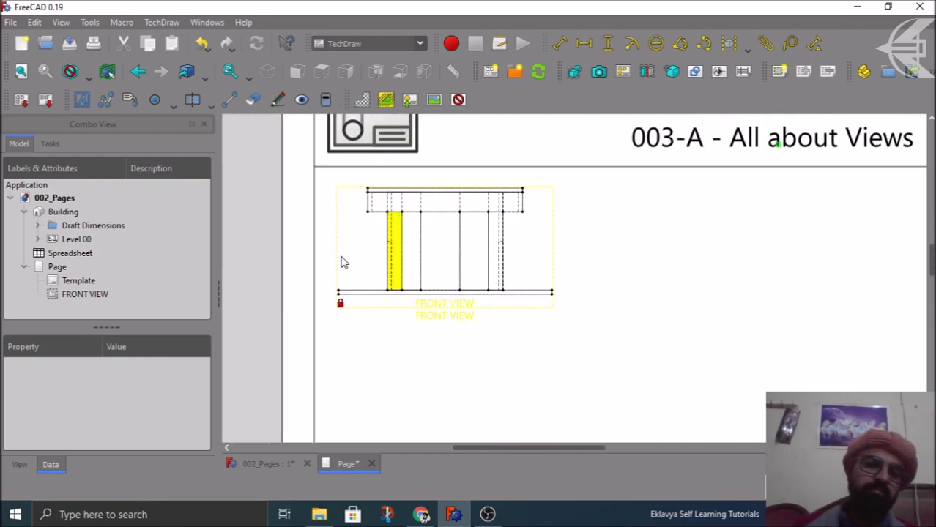
pyautogui.scroll(-1, 344, 261)
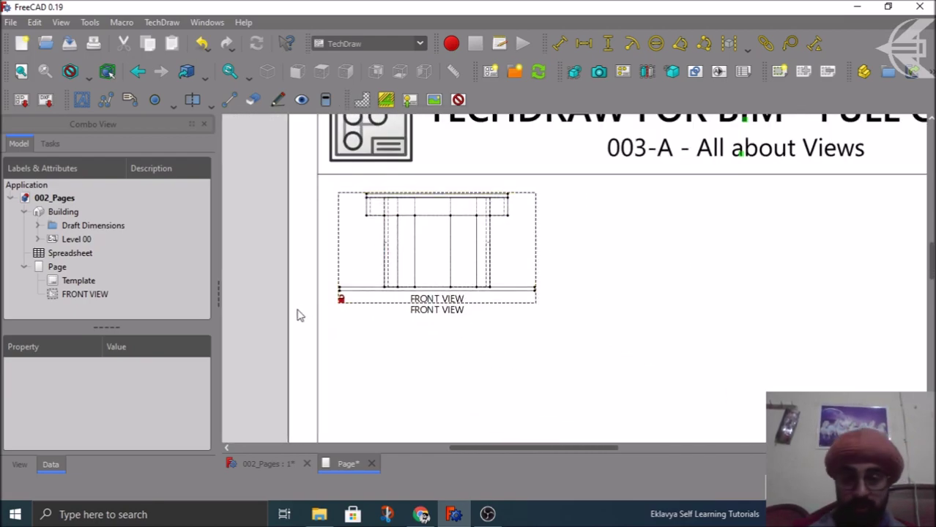
pyautogui.click(82, 294)
pyautogui.scroll(-1, 57, 396)
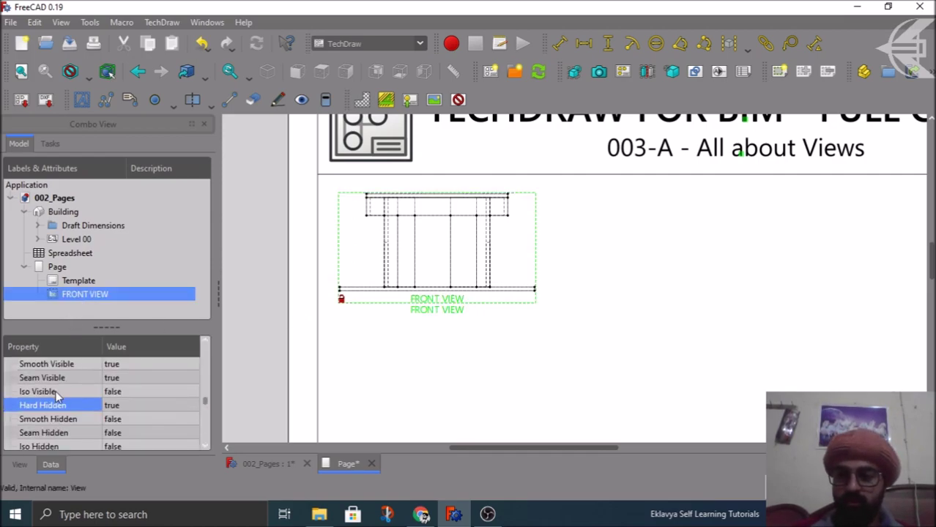
pyautogui.click(126, 406)
pyautogui.click(123, 423)
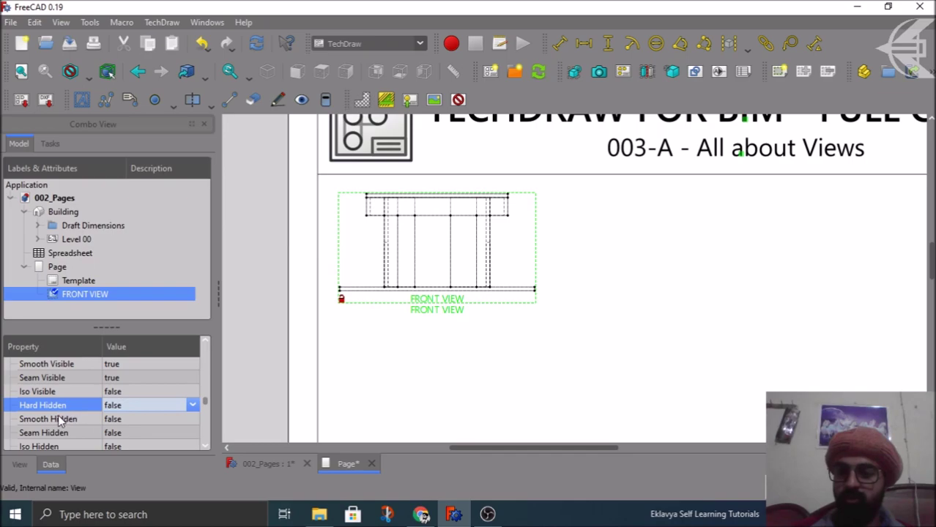
pyautogui.click(61, 418)
pyautogui.scroll(-1, 57, 421)
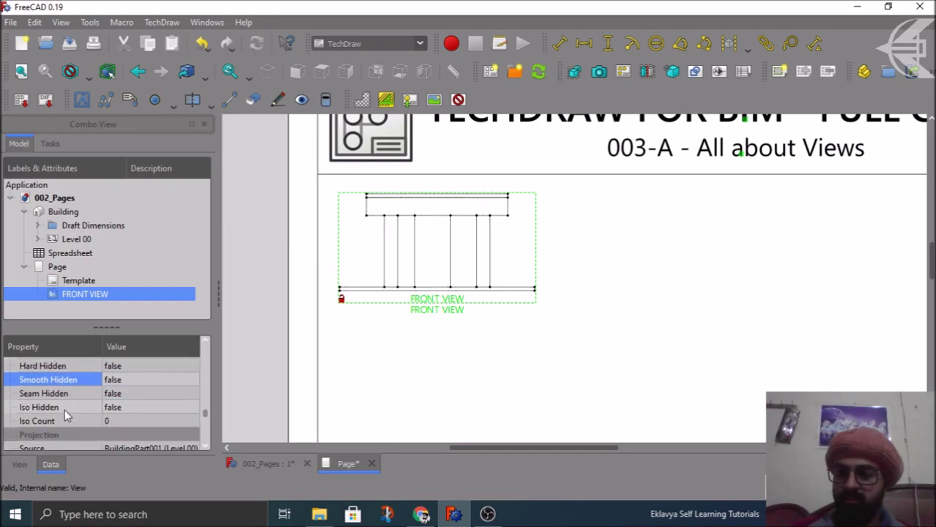
pyautogui.scroll(-1, 65, 410)
pyautogui.scroll(-1, 64, 410)
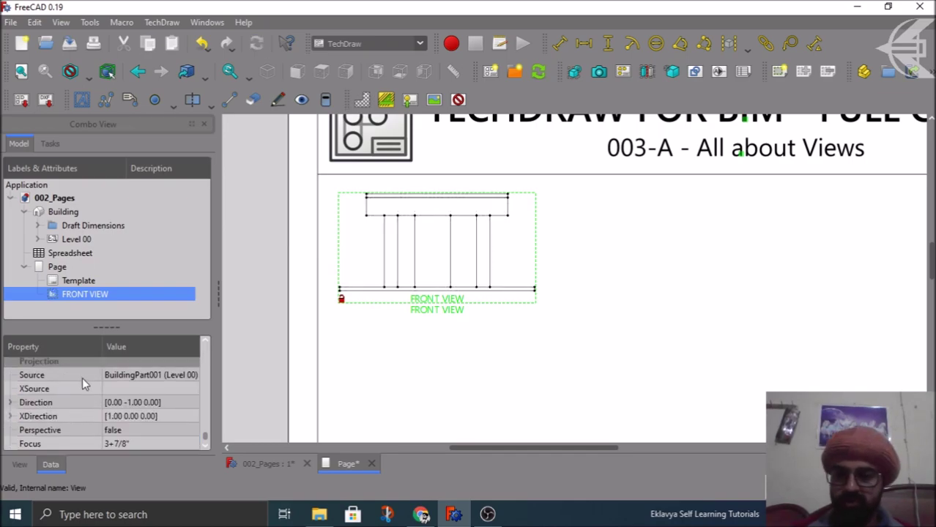
pyautogui.click(145, 377)
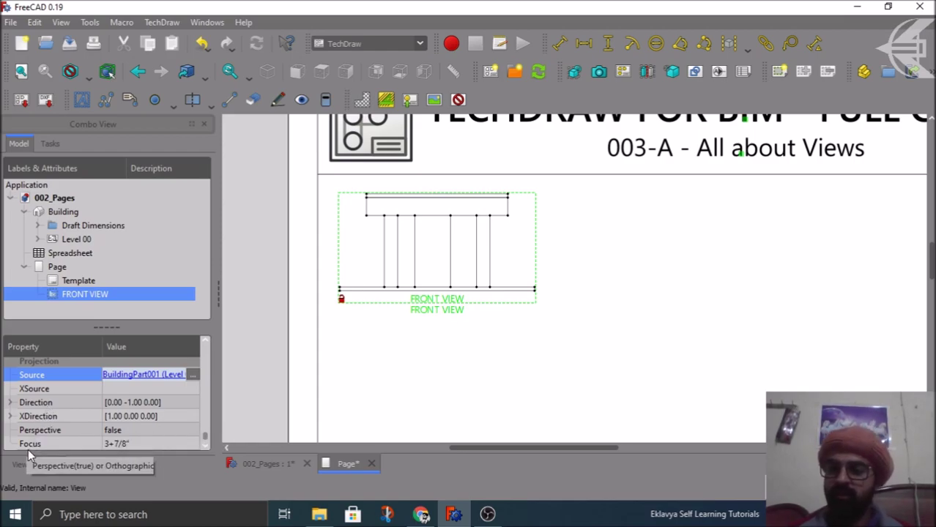
pyautogui.click(162, 431)
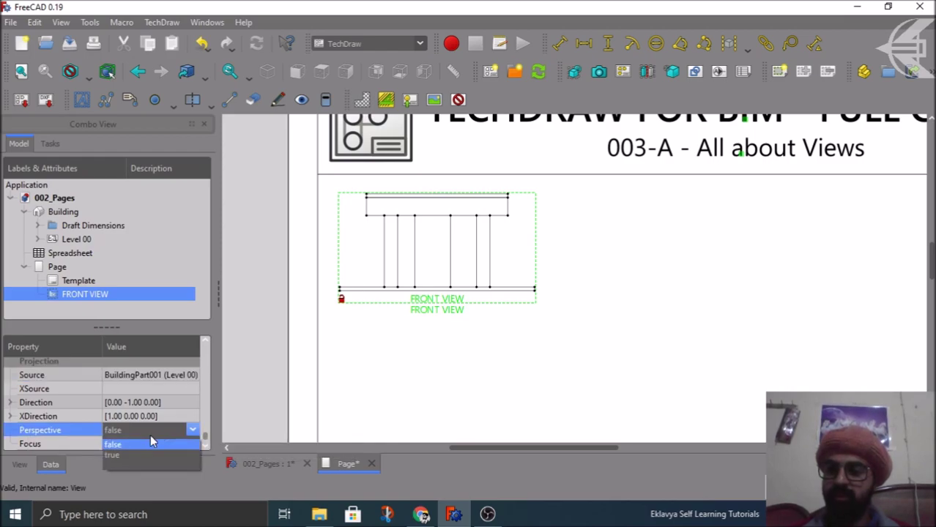
pyautogui.click(107, 446)
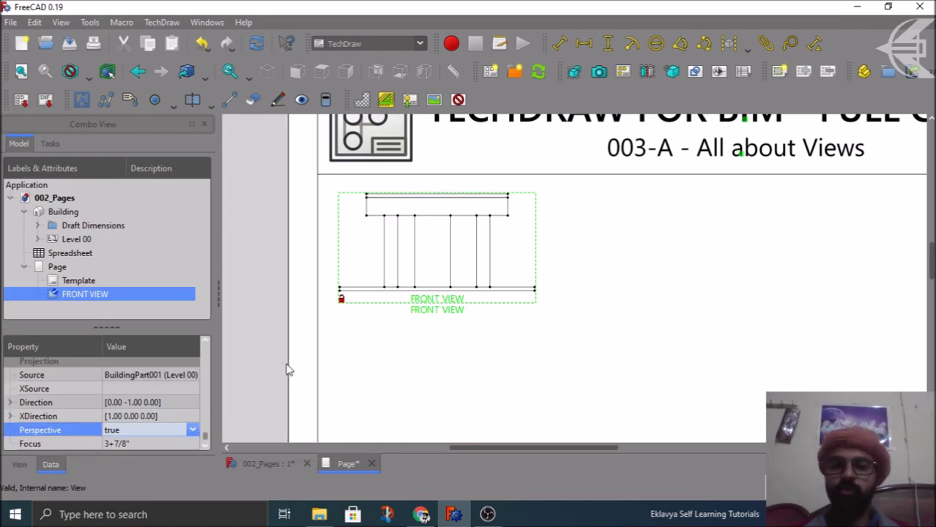
pyautogui.scroll(-2, 480, 282)
pyautogui.scroll(-1, 439, 220)
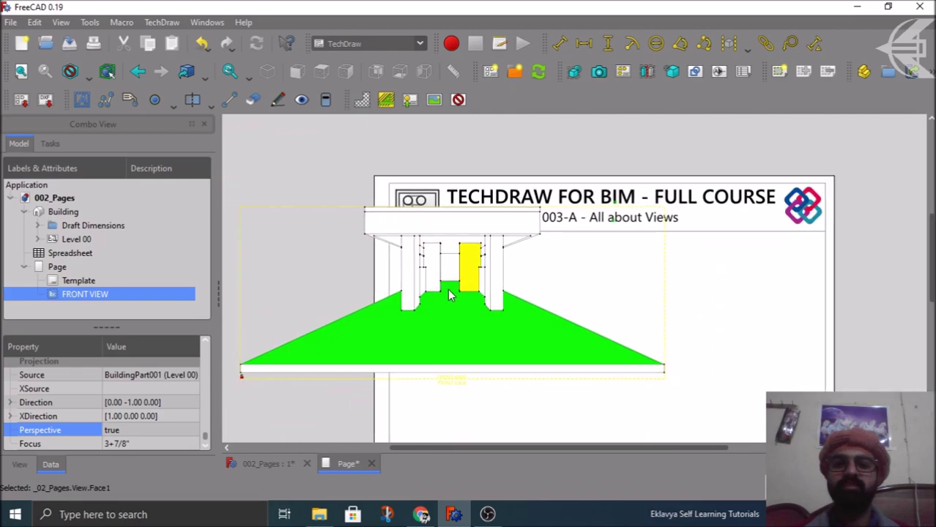
pyautogui.scroll(-1, 337, 161)
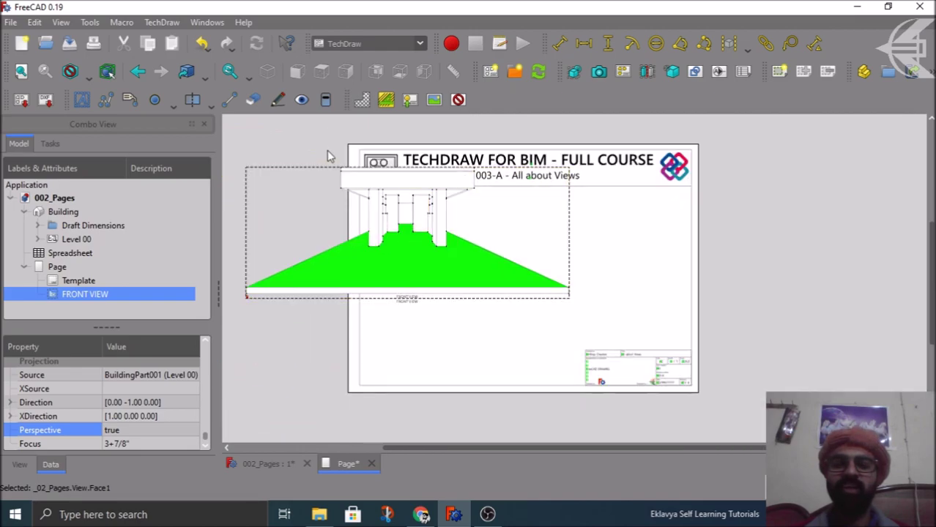
pyautogui.click(803, 295)
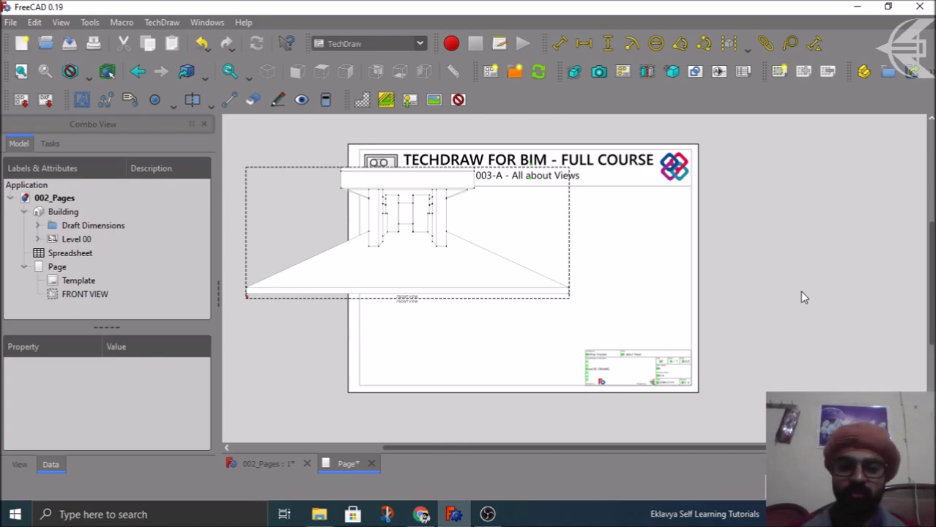
pyautogui.click(73, 294)
pyautogui.click(138, 441)
pyautogui.click(110, 452)
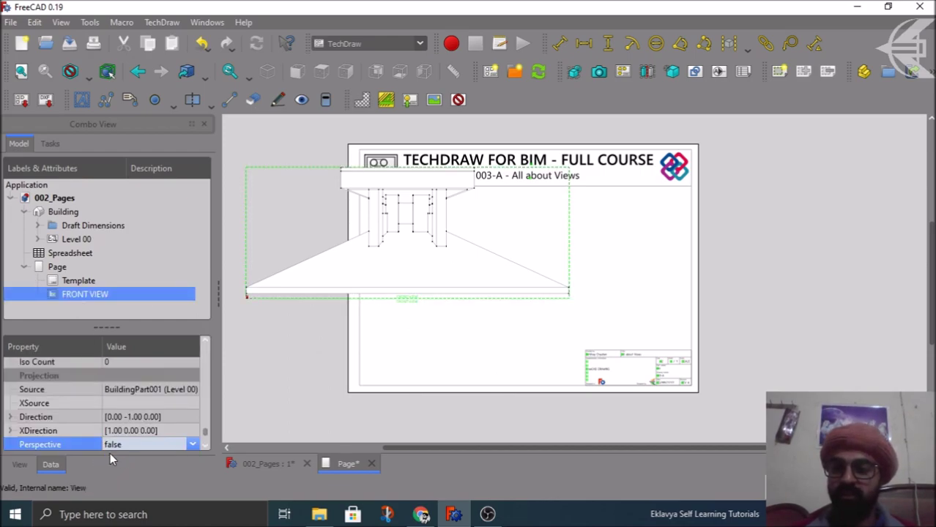
pyautogui.click(228, 393)
pyautogui.scroll(2, 376, 205)
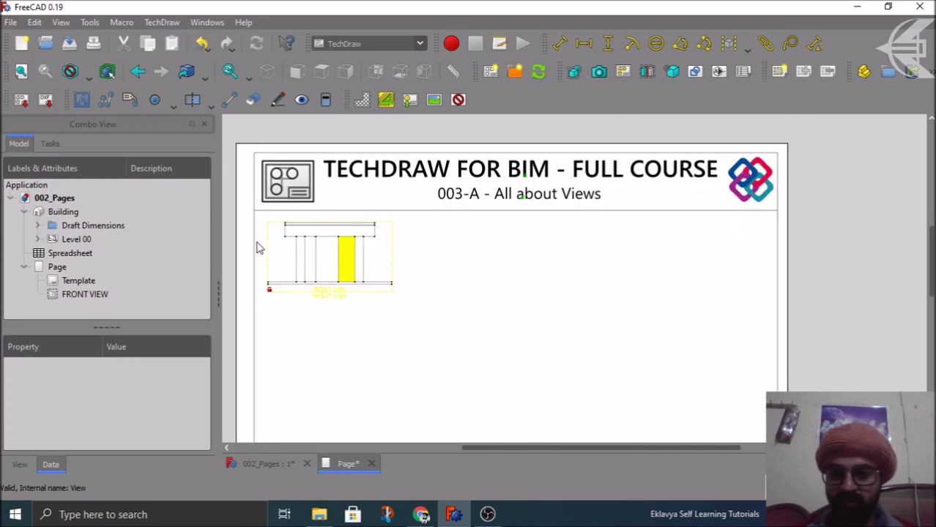
pyautogui.scroll(1, 264, 235)
pyautogui.click(95, 294)
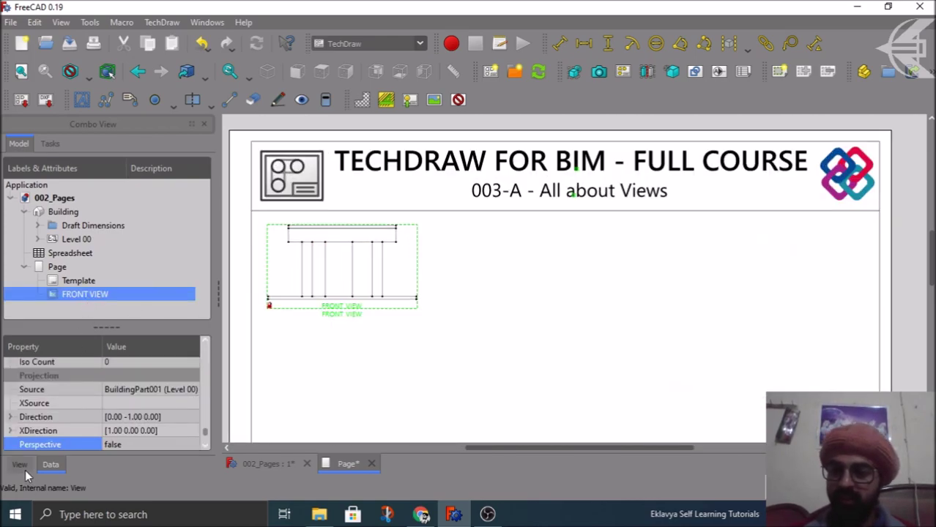
pyautogui.click(19, 464)
pyautogui.scroll(-1, 52, 386)
pyautogui.scroll(-1, 51, 386)
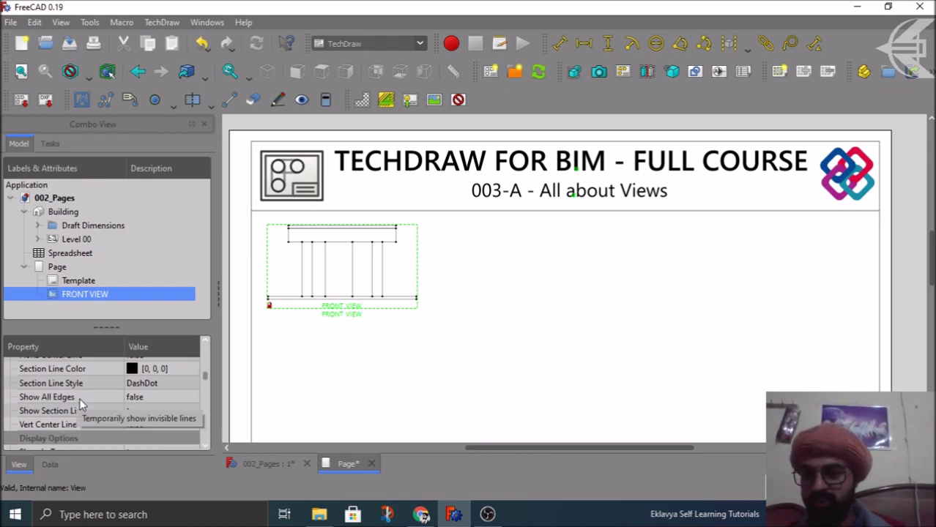
pyautogui.scroll(-1, 81, 405)
pyautogui.scroll(-3, 81, 405)
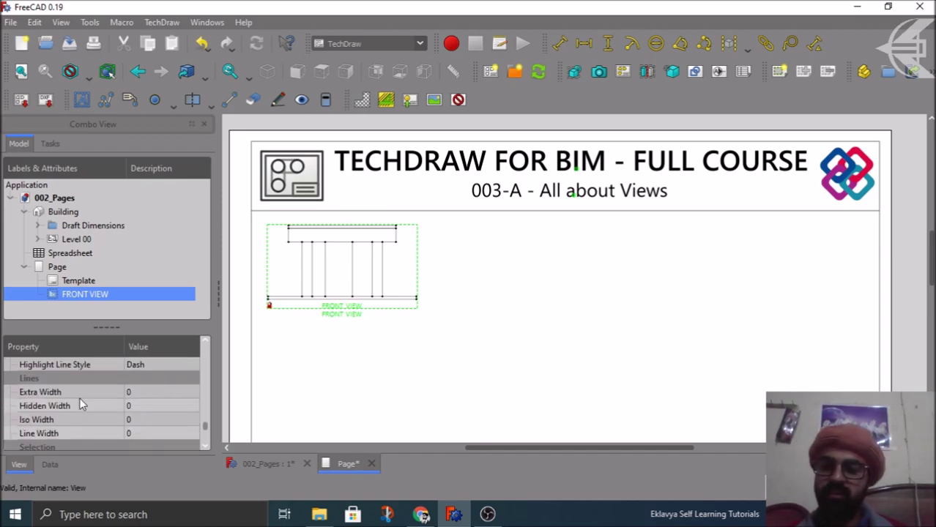
pyautogui.scroll(2, 86, 381)
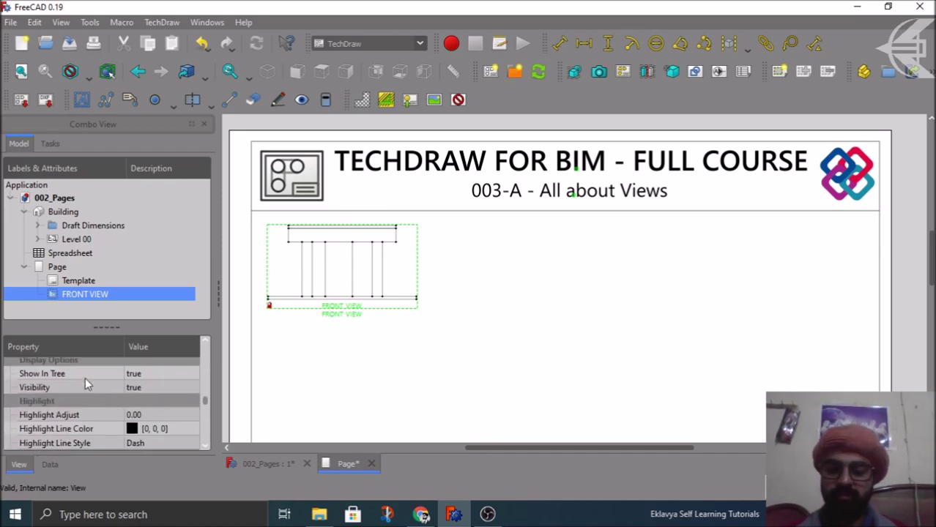
pyautogui.scroll(-2, 85, 377)
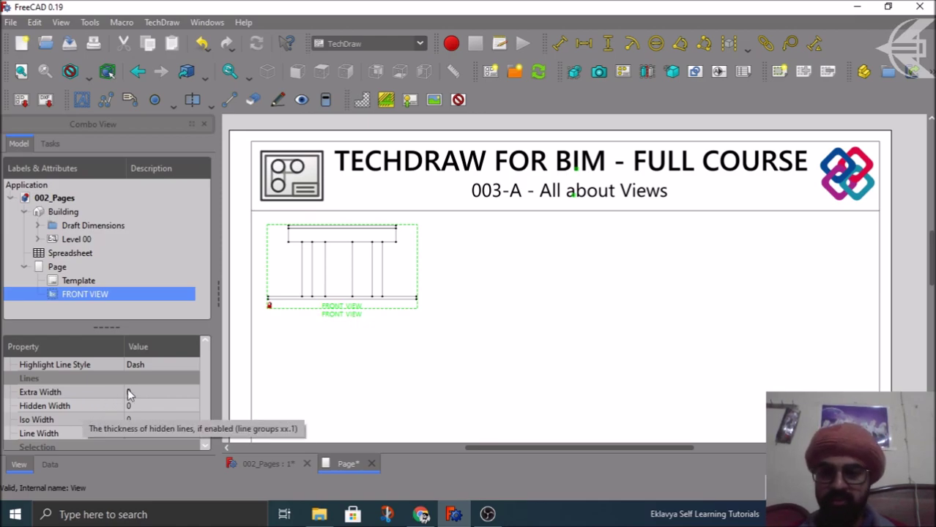
pyautogui.scroll(2, 292, 260)
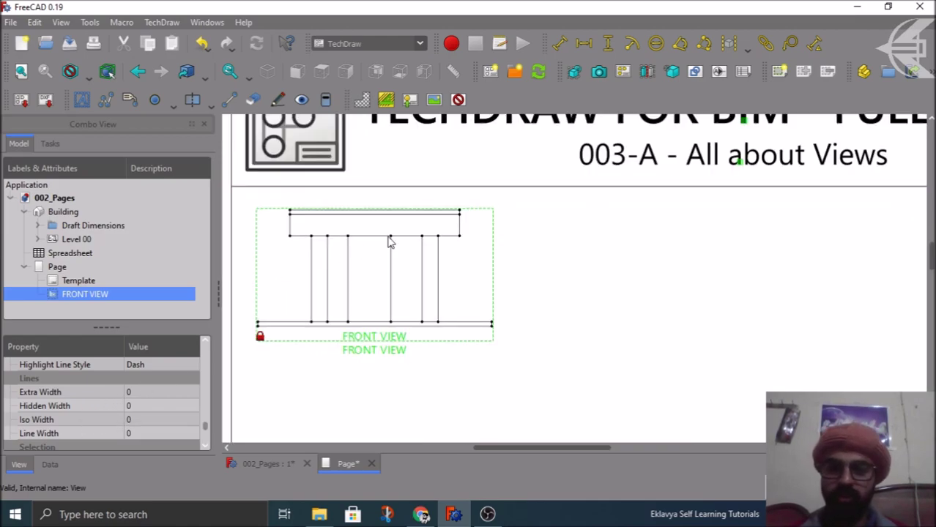
pyautogui.scroll(-1, 389, 241)
pyautogui.scroll(-1, 53, 433)
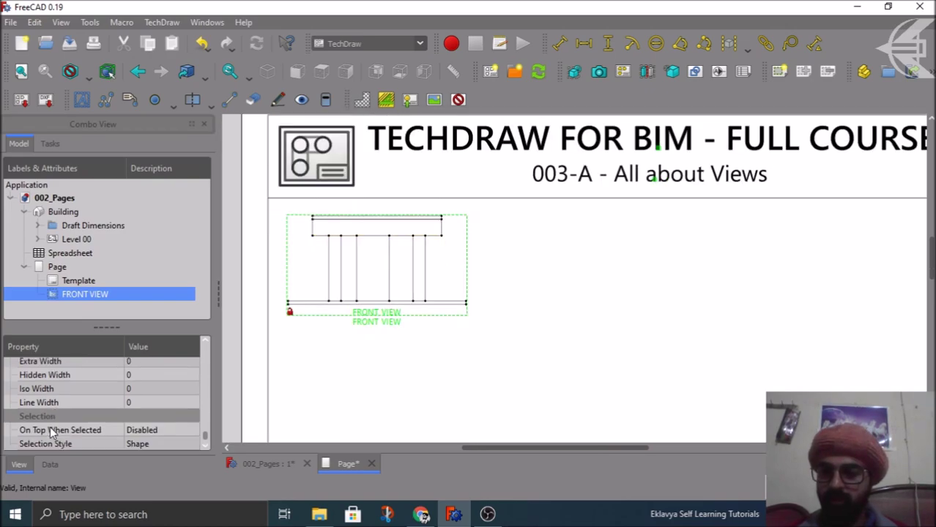
# - Deselect FRONT VIEW and return to the 002_Pages 3D front elevation
pyautogui.click(49, 464)
pyautogui.scroll(-3, 349, 320)
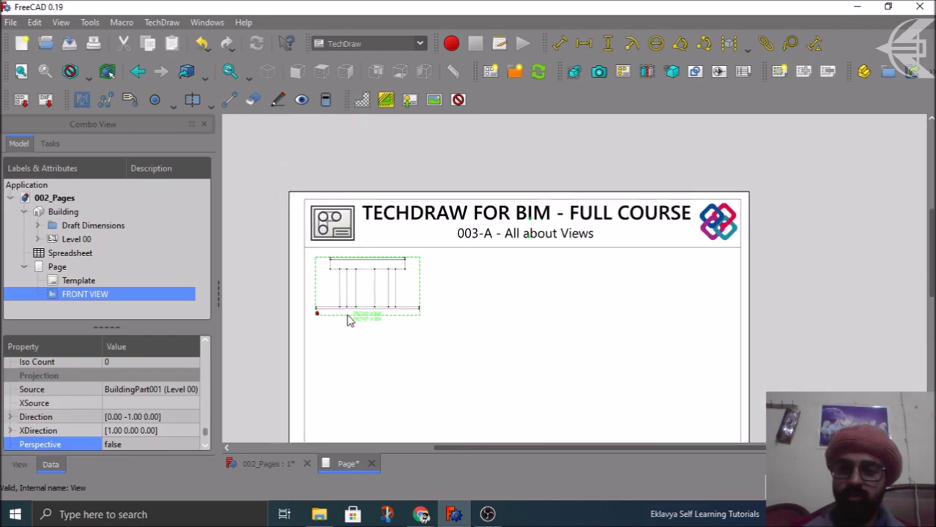
pyautogui.scroll(-1, 348, 320)
pyautogui.click(343, 188)
pyautogui.scroll(-1, 331, 214)
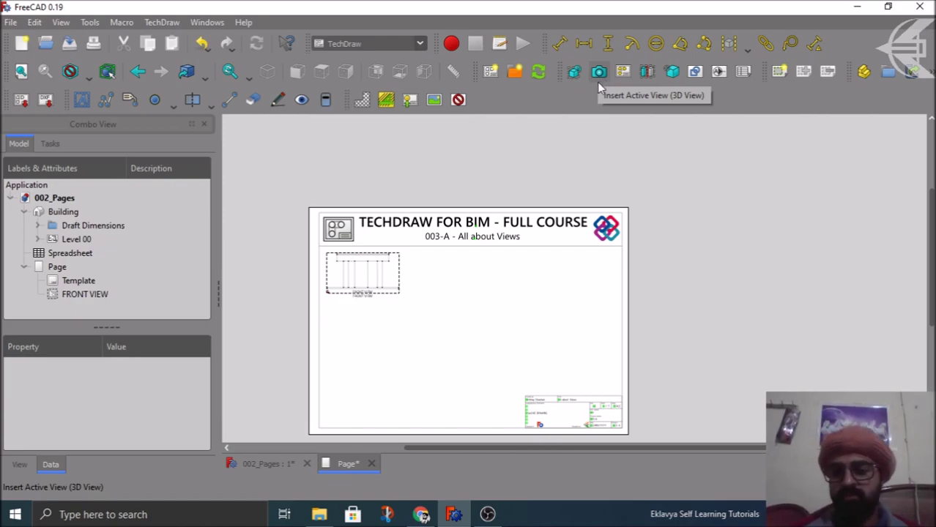
pyautogui.click(263, 464)
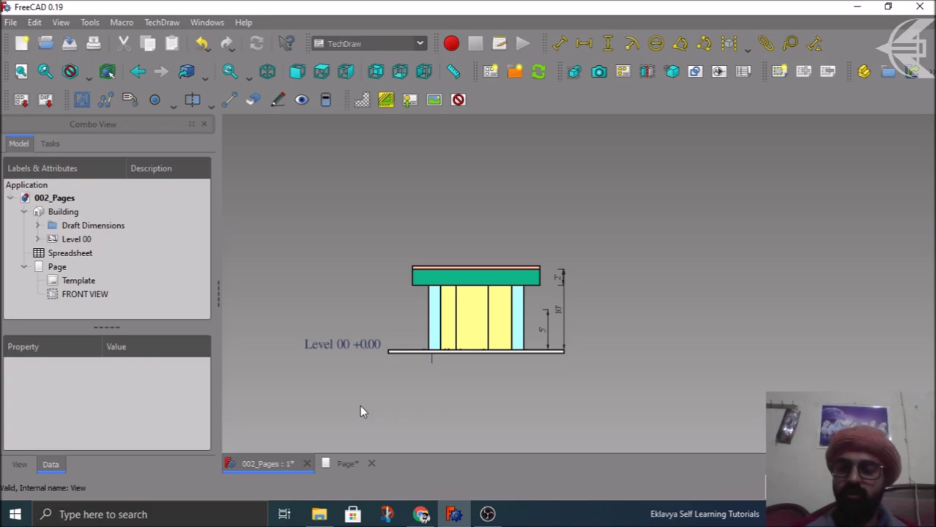
pyautogui.click(346, 464)
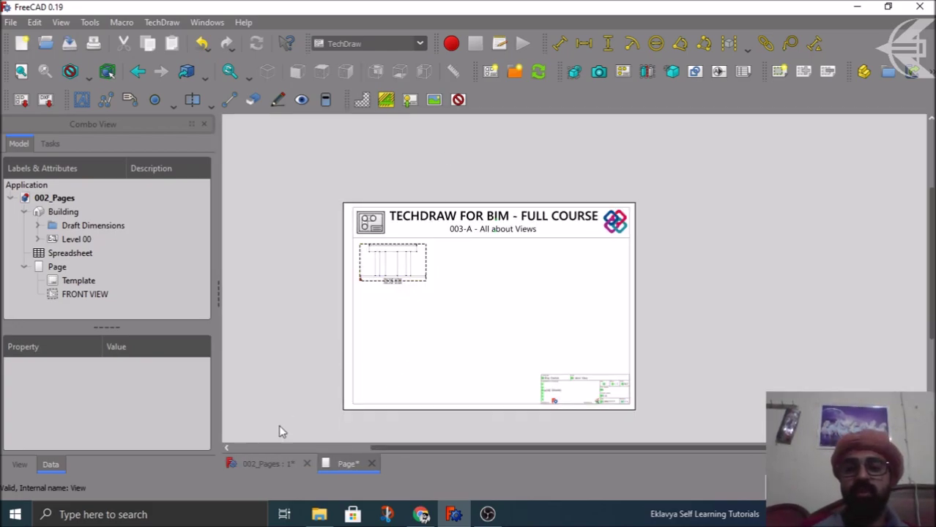
pyautogui.click(265, 460)
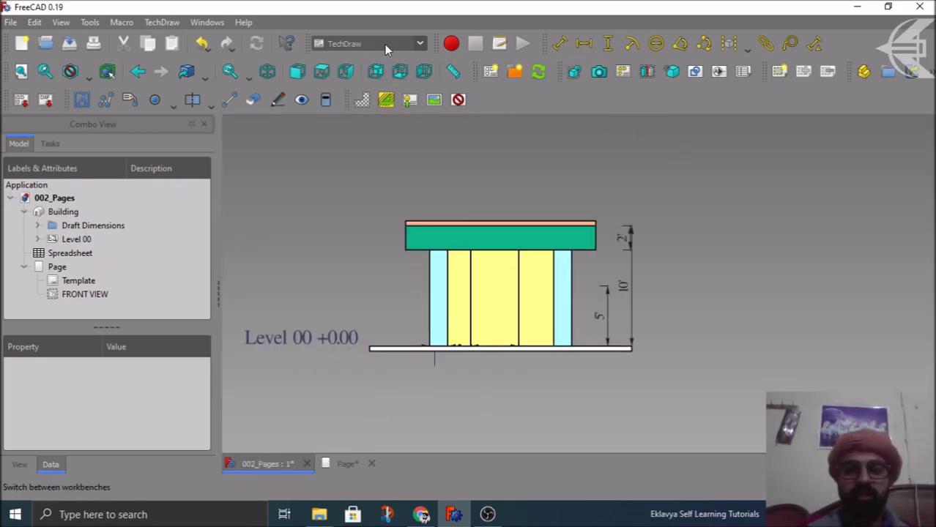
# - Insert an ActiveView of the 3D elevation with 'As is' render mode and view it on the Page
pyautogui.click(600, 71)
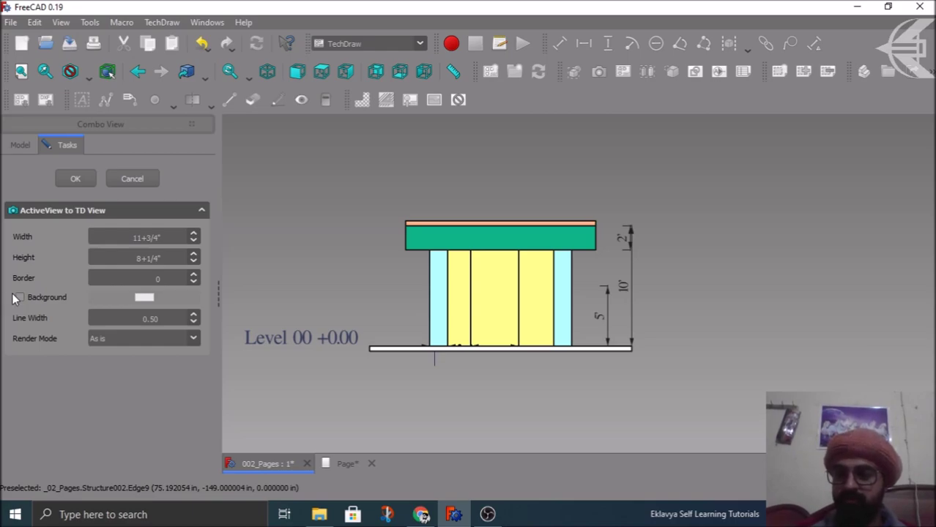
pyautogui.click(135, 339)
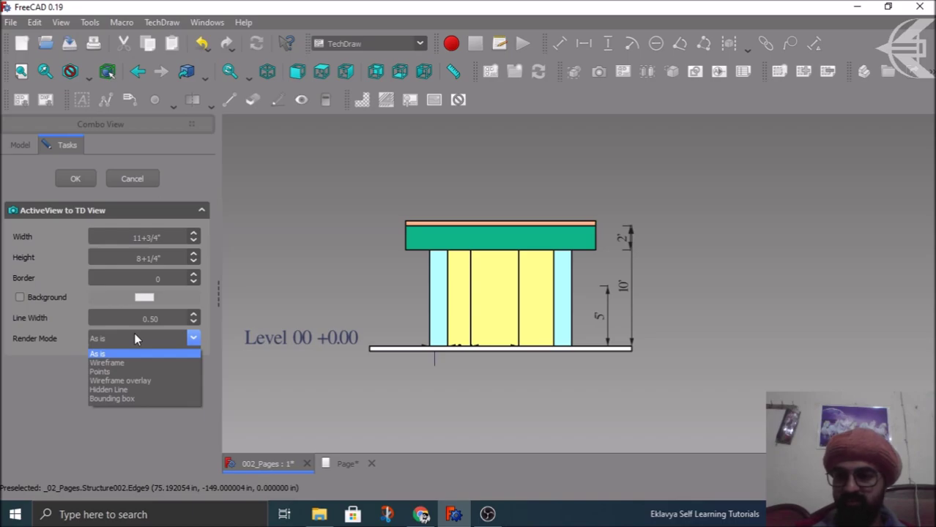
pyautogui.click(57, 340)
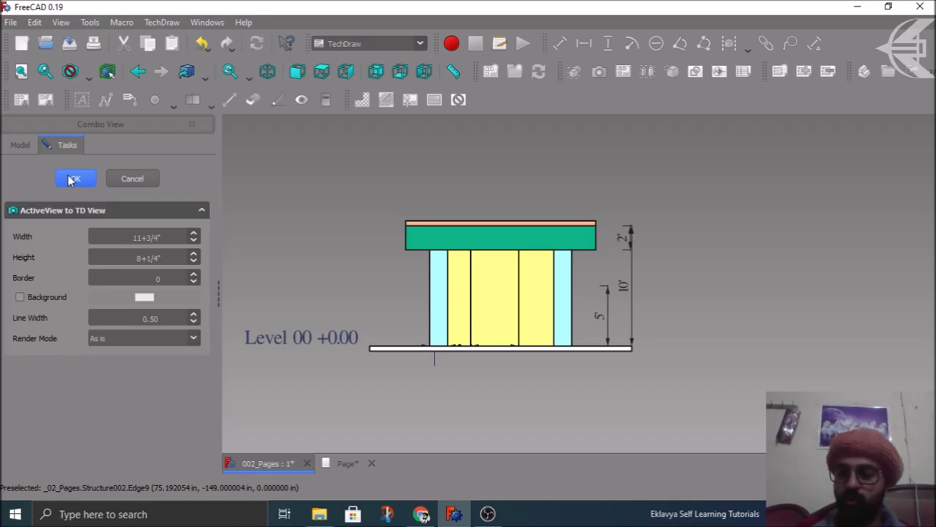
pyautogui.click(73, 180)
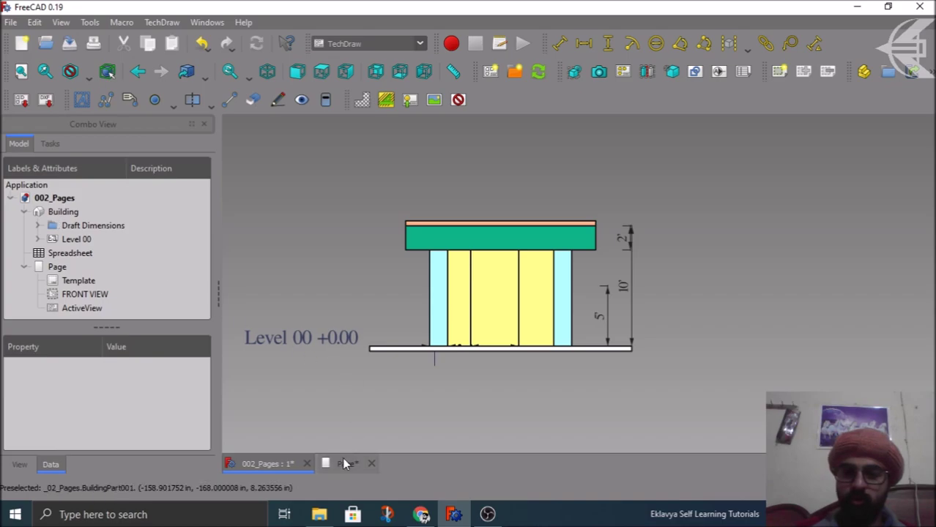
pyautogui.click(345, 463)
# - Select the ActiveView and review its display and data properties, keeping its name
pyautogui.scroll(4, 491, 312)
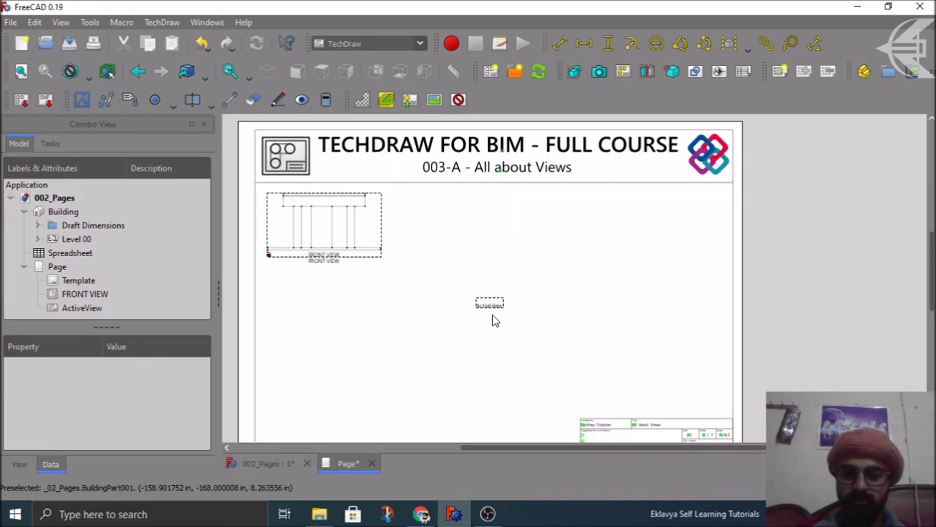
pyautogui.scroll(-2, 491, 313)
pyautogui.scroll(5, 493, 308)
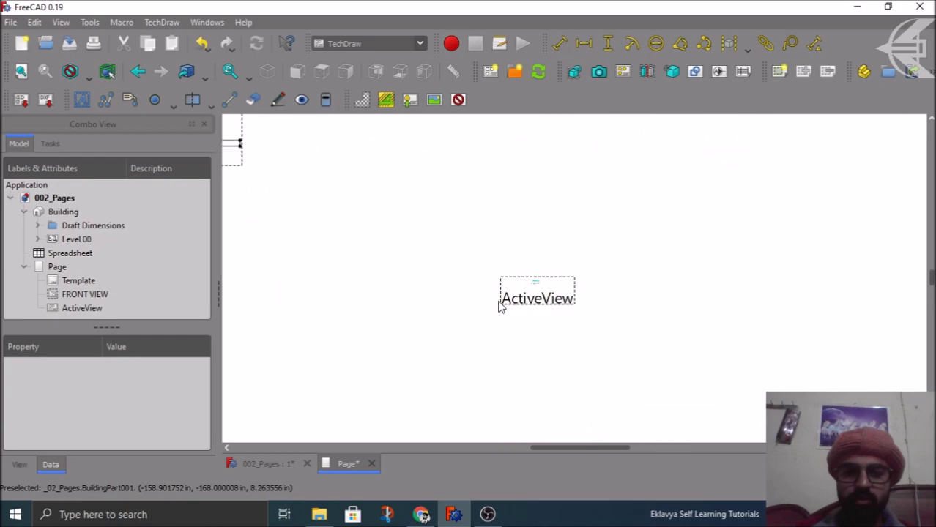
pyautogui.scroll(6, 539, 280)
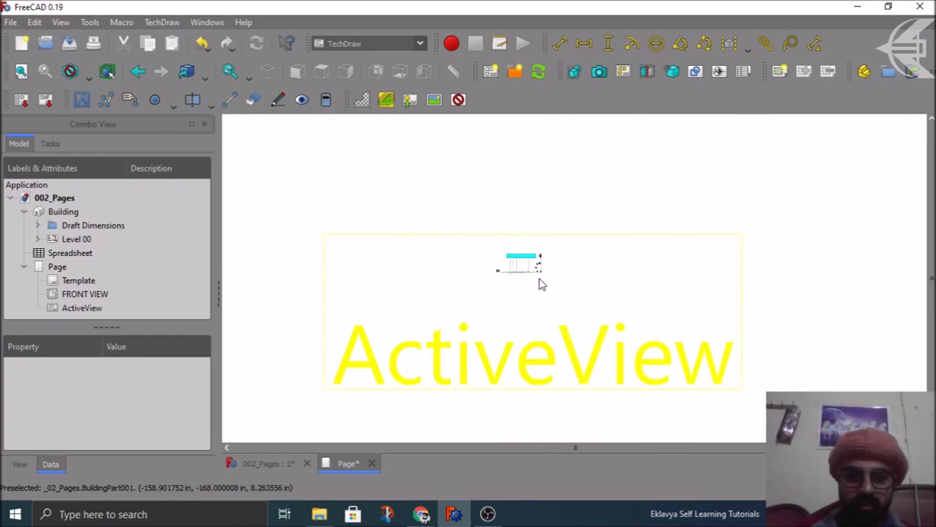
pyautogui.scroll(4, 539, 282)
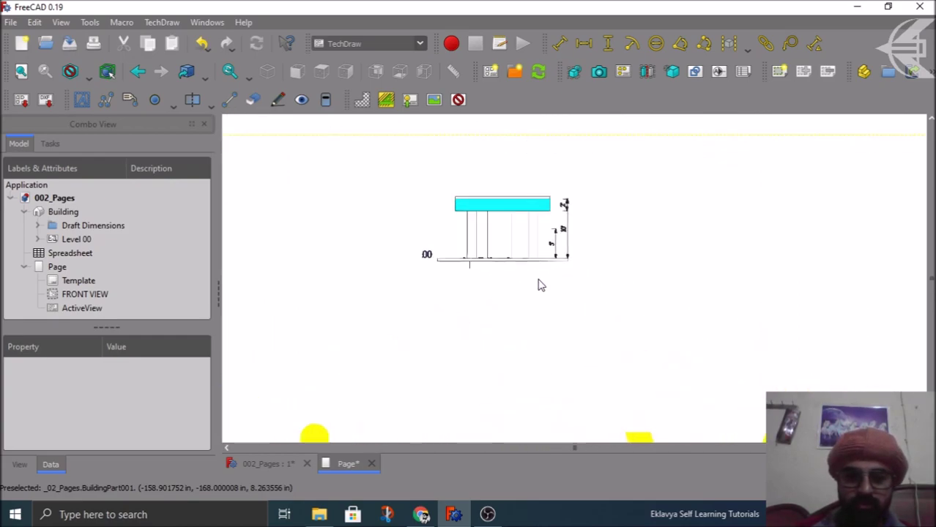
pyautogui.scroll(-4, 538, 270)
pyautogui.scroll(-4, 538, 270)
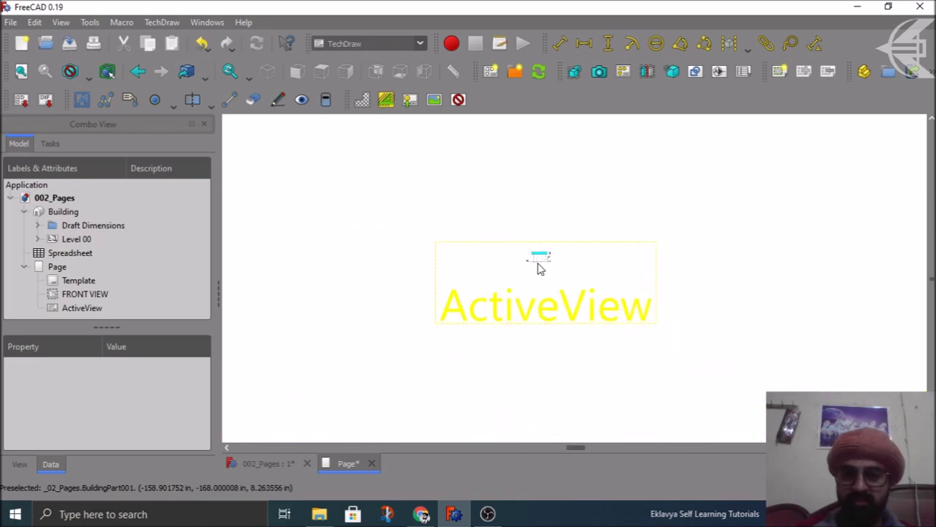
pyautogui.click(67, 309)
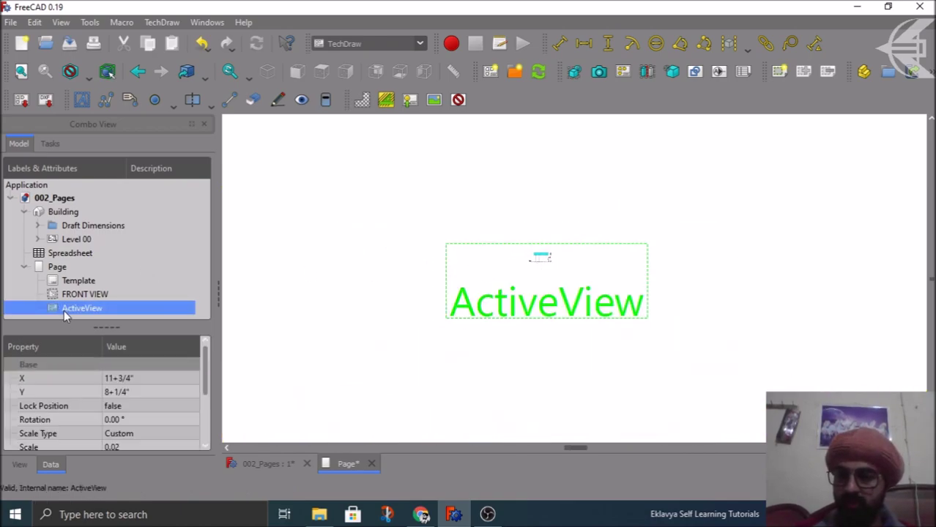
pyautogui.scroll(-2, 48, 414)
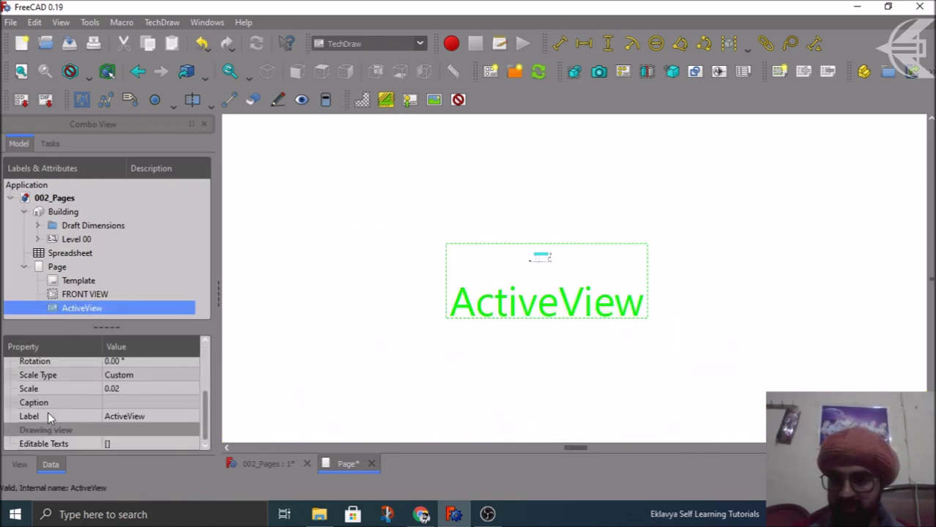
pyautogui.scroll(1, 58, 376)
pyautogui.click(73, 308)
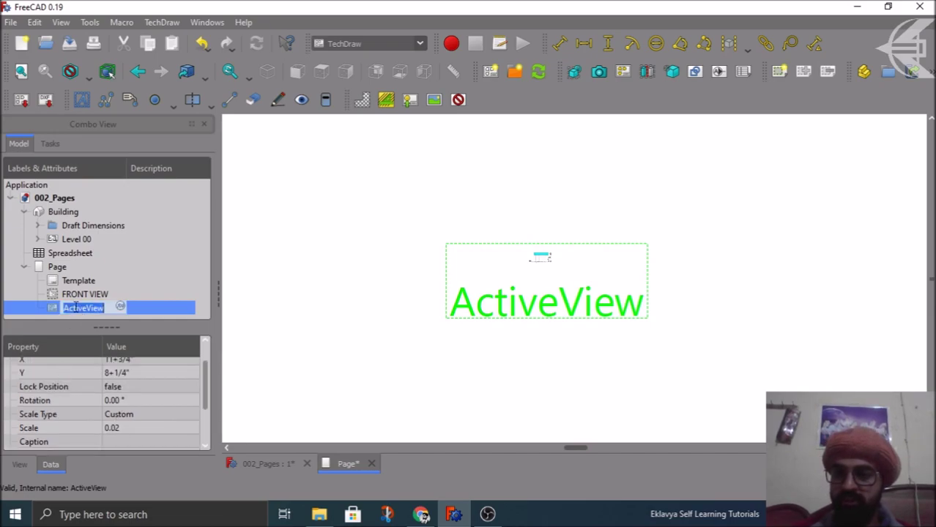
pyautogui.press('Escape')
pyautogui.click(19, 465)
pyautogui.scroll(1, 47, 418)
pyautogui.scroll(-1, 48, 416)
pyautogui.click(50, 465)
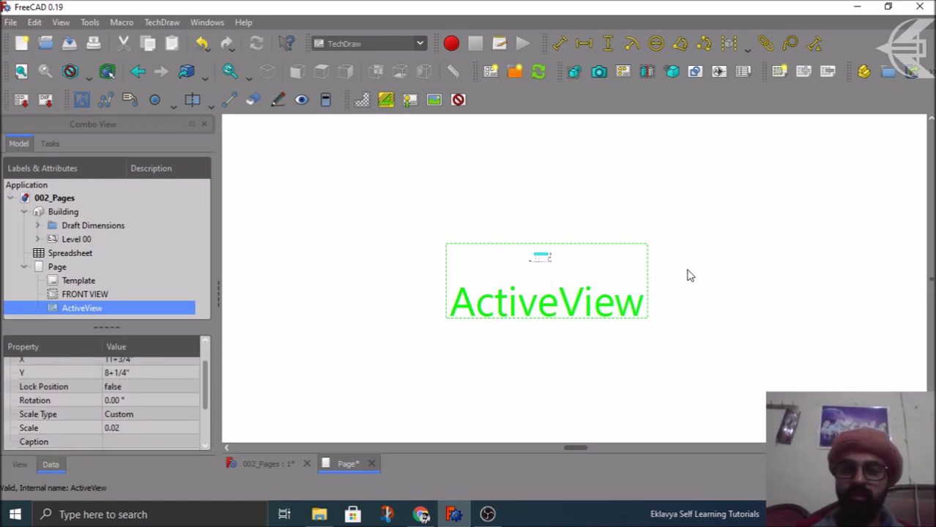
pyautogui.scroll(-6, 519, 285)
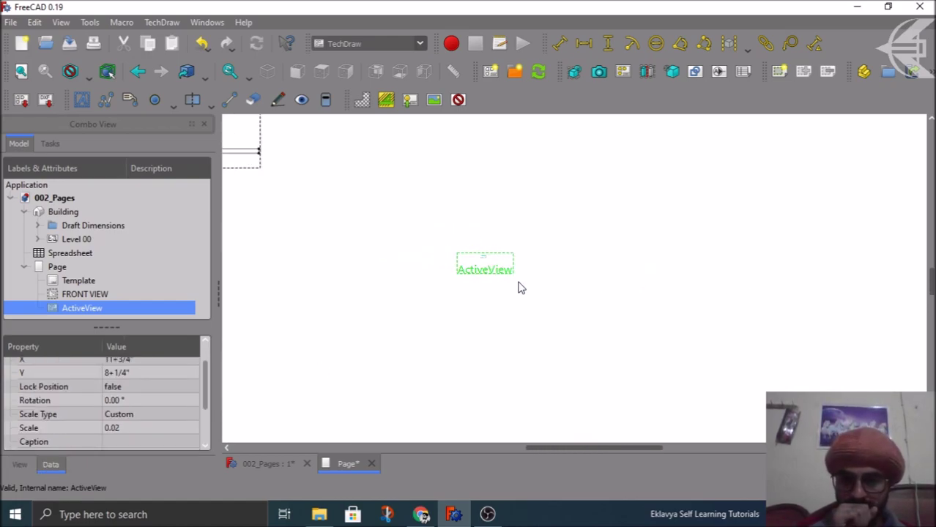
pyautogui.scroll(-2, 520, 288)
# - Delete the ActiveView from the page
pyautogui.click(91, 295)
pyautogui.click(87, 309)
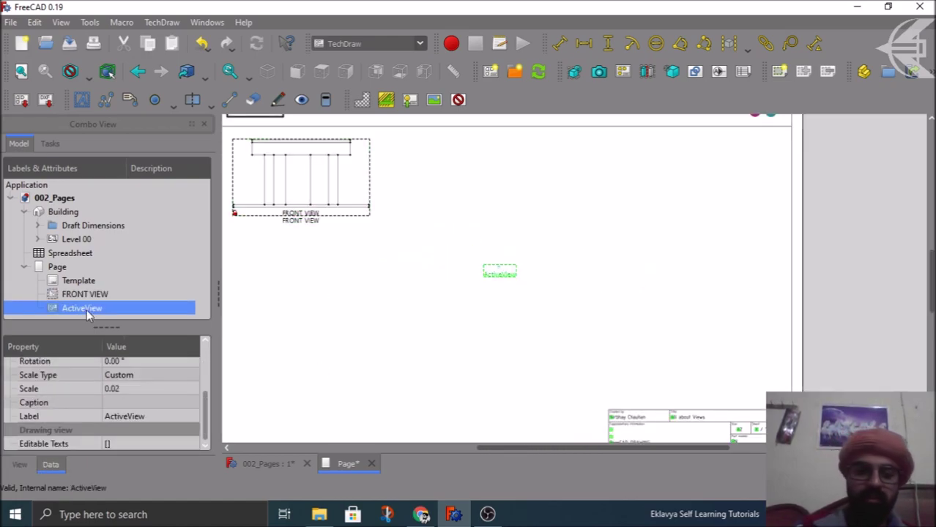
pyautogui.press('Delete')
# - From the 3D view, insert a new ActiveView sized 50" wide by 40" high
pyautogui.click(263, 464)
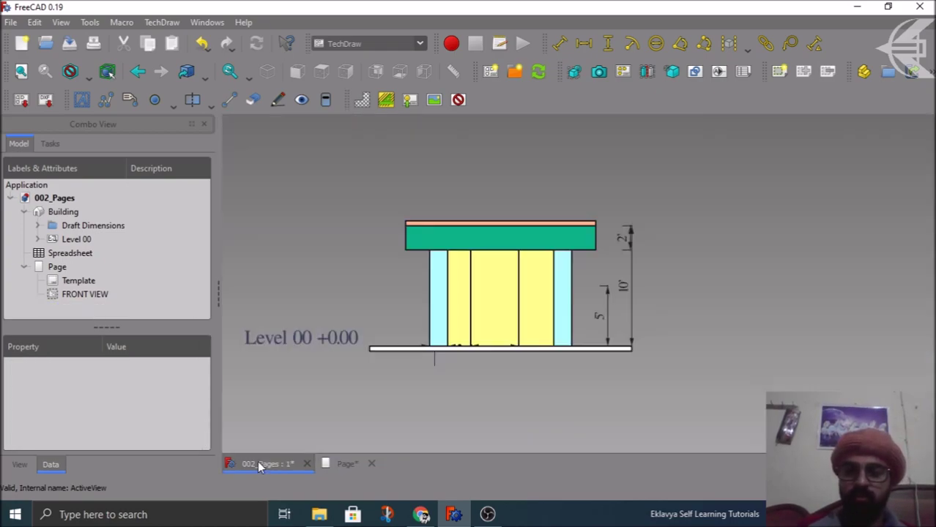
pyautogui.click(598, 73)
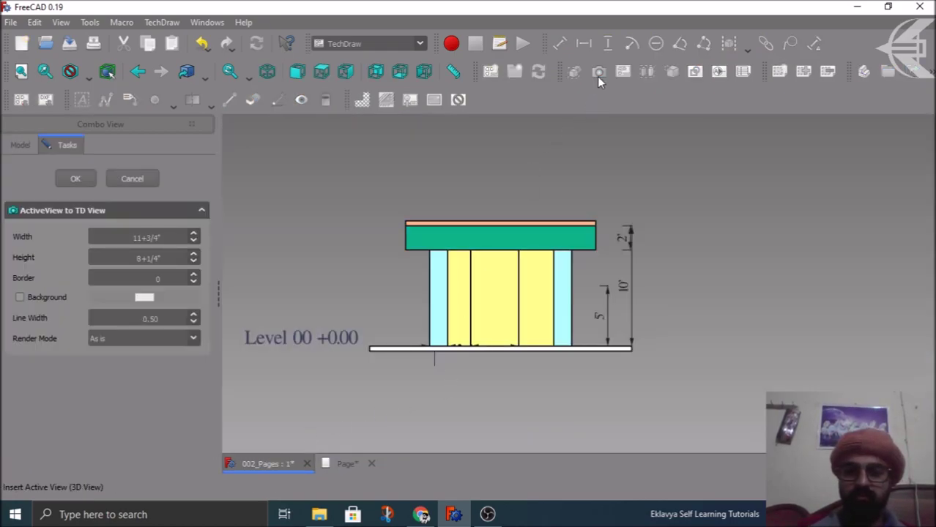
pyautogui.click(168, 237)
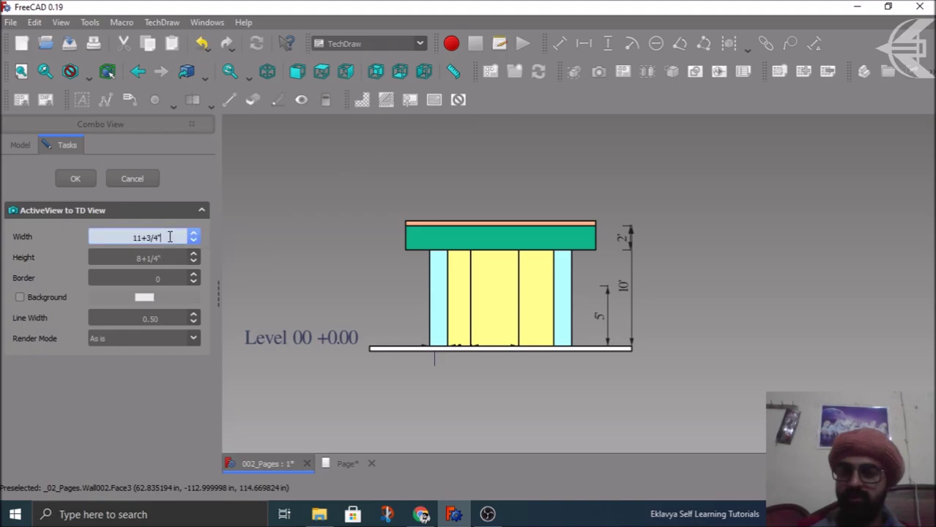
pyautogui.moveTo(168, 238); pyautogui.dragTo(116, 236)
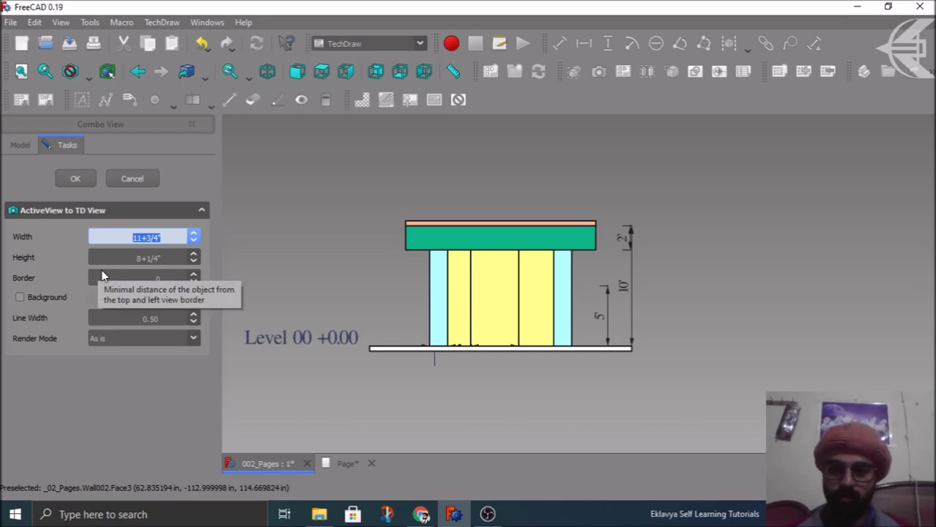
pyautogui.write('5')
pyautogui.write('0')
pyautogui.write("'")
pyautogui.moveTo(161, 258); pyautogui.dragTo(125, 261)
pyautogui.write('4')
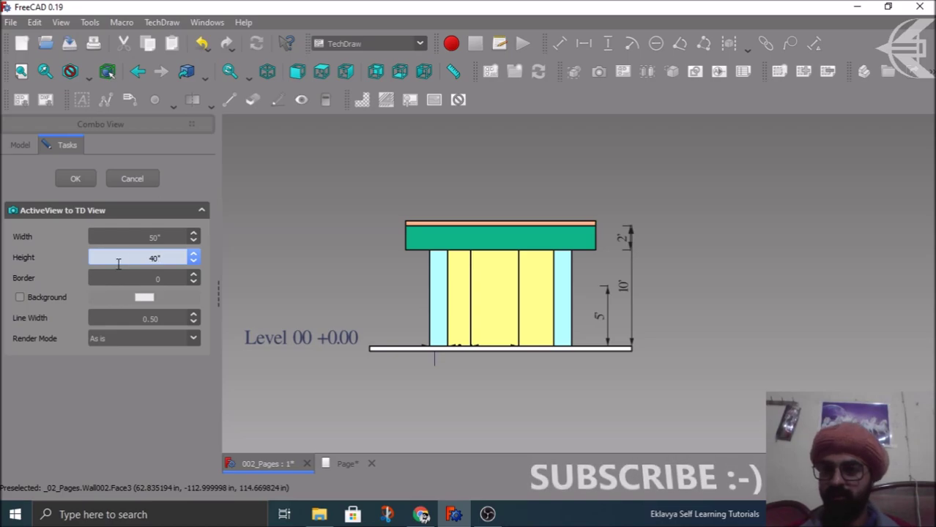
pyautogui.press('Return')
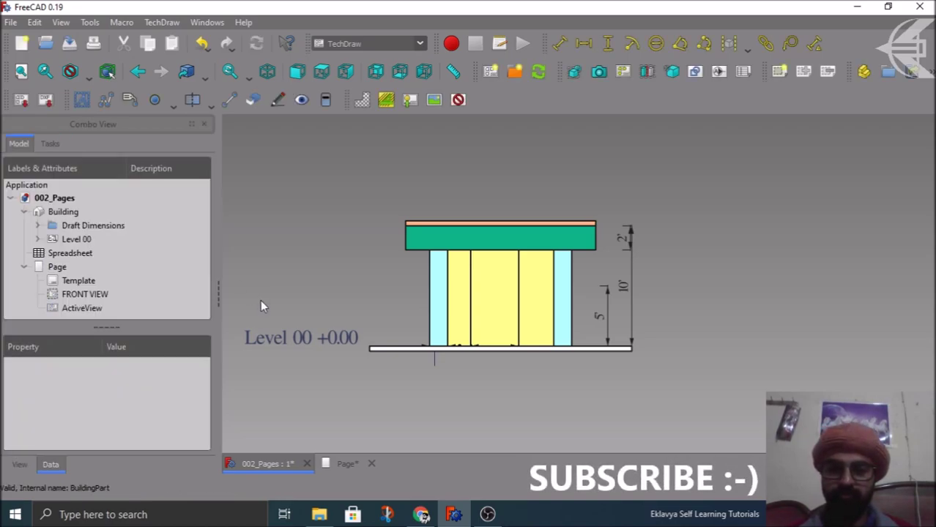
# - Open the Page and zoom around to inspect the new ActiveView snapshot
pyautogui.click(347, 464)
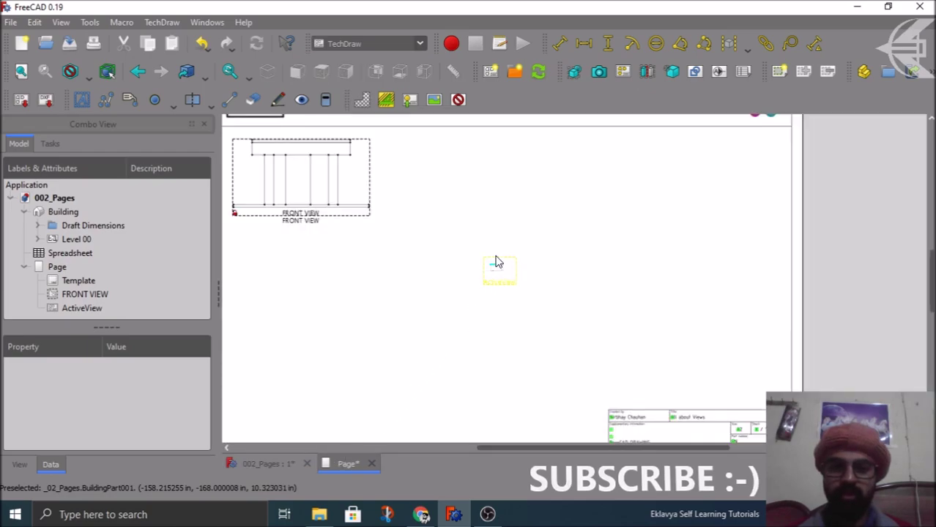
pyautogui.scroll(5, 506, 299)
pyautogui.scroll(4, 510, 303)
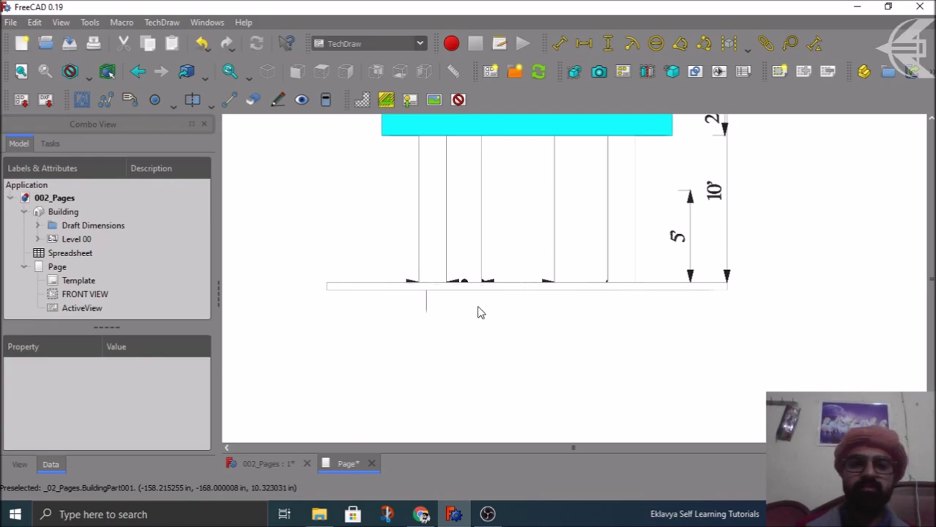
pyautogui.scroll(-3, 445, 314)
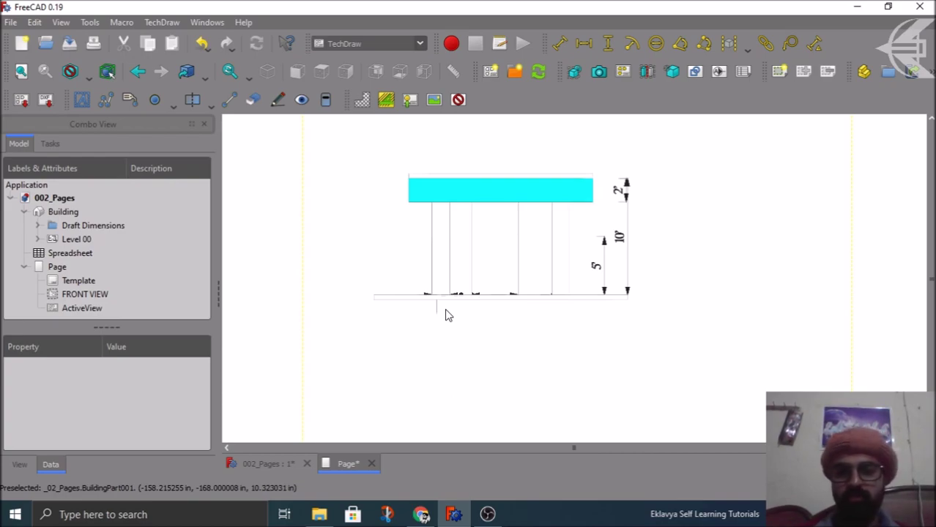
pyautogui.scroll(-4, 446, 308)
pyautogui.scroll(-2, 466, 319)
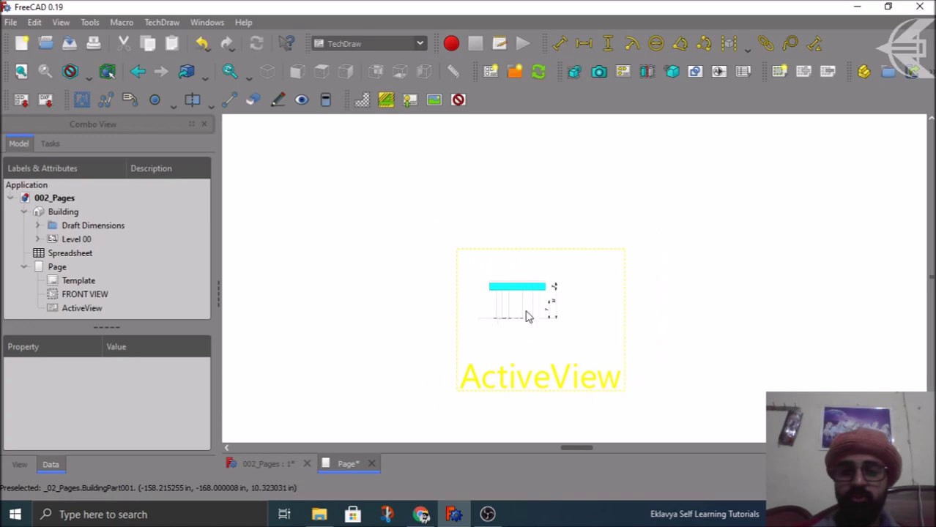
# - Delete the ActiveView from the page so only FRONT VIEW remains, and zoom out on the sheet
pyautogui.click(86, 294)
pyautogui.click(75, 311)
pyautogui.press('Delete')
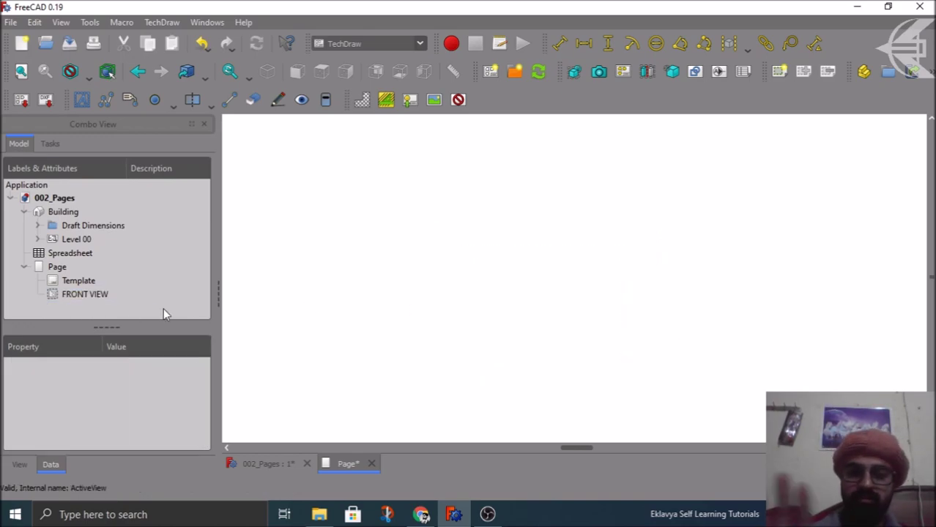
pyautogui.scroll(-3, 523, 329)
pyautogui.scroll(-3, 523, 330)
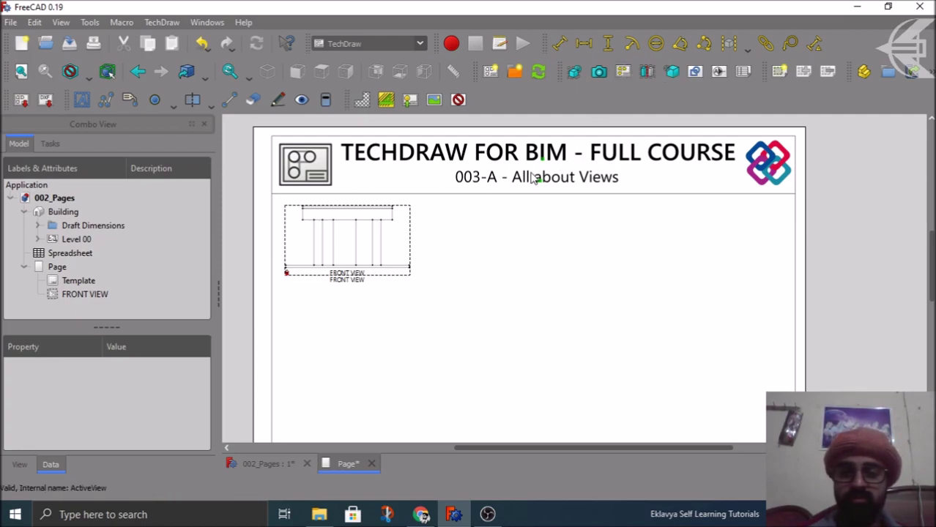
pyautogui.scroll(-2, 532, 177)
pyautogui.scroll(-2, 533, 178)
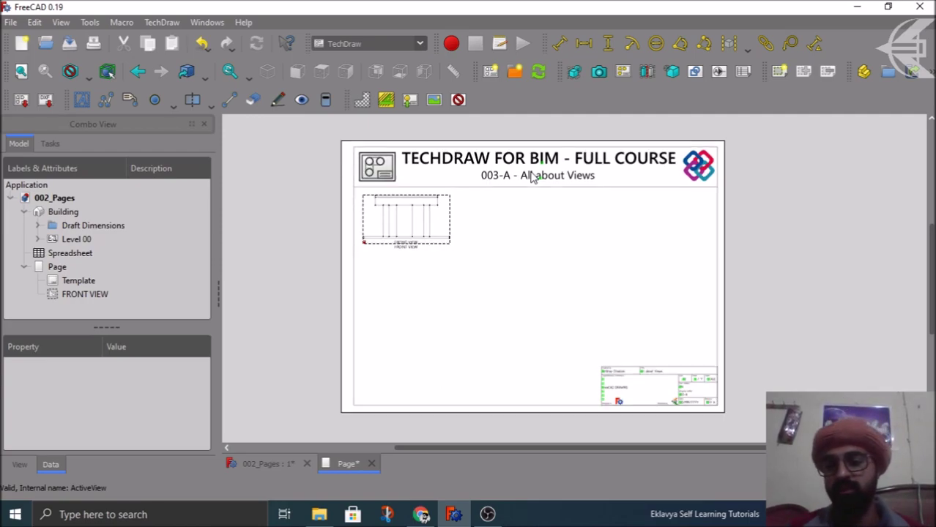
# - Orbit the building model and reset it to the Front view, then select Level 00 on the page
pyautogui.click(268, 463)
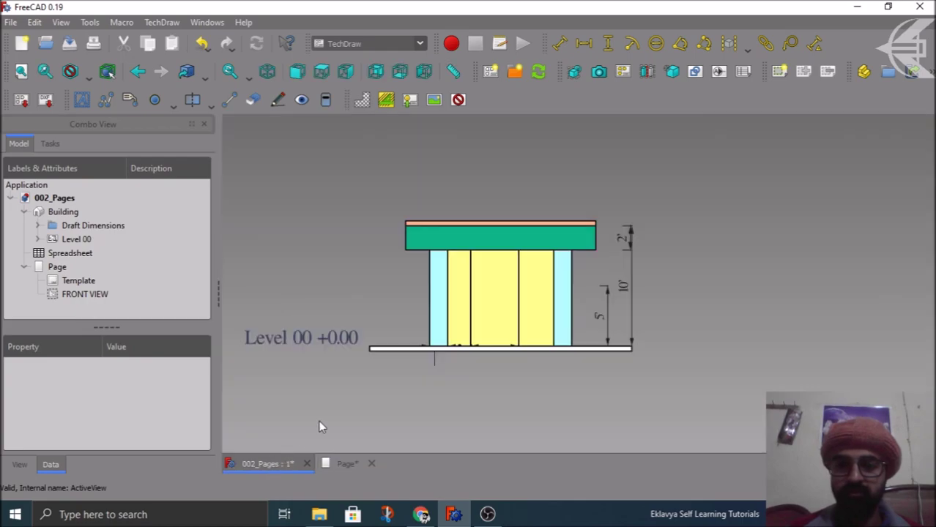
pyautogui.scroll(-2, 456, 272)
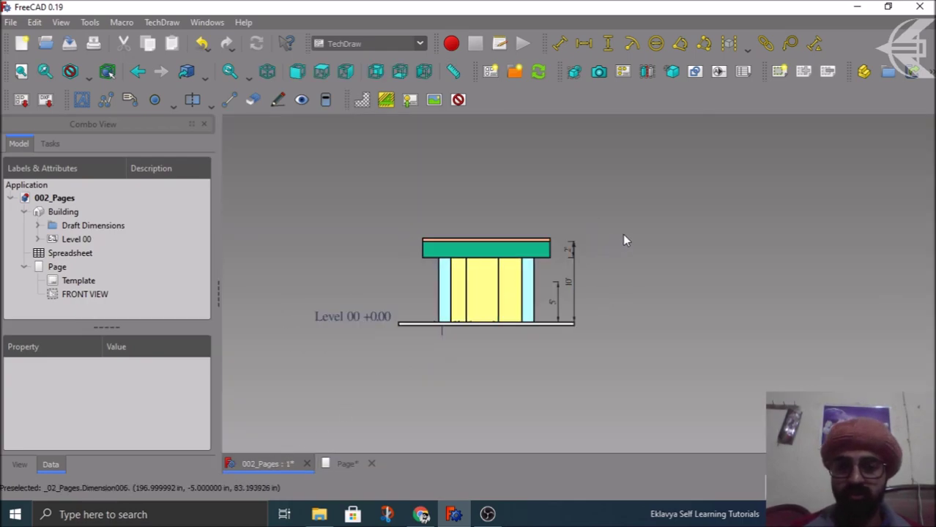
pyautogui.moveTo(623, 234); pyautogui.dragTo(616, 252, button='middle')
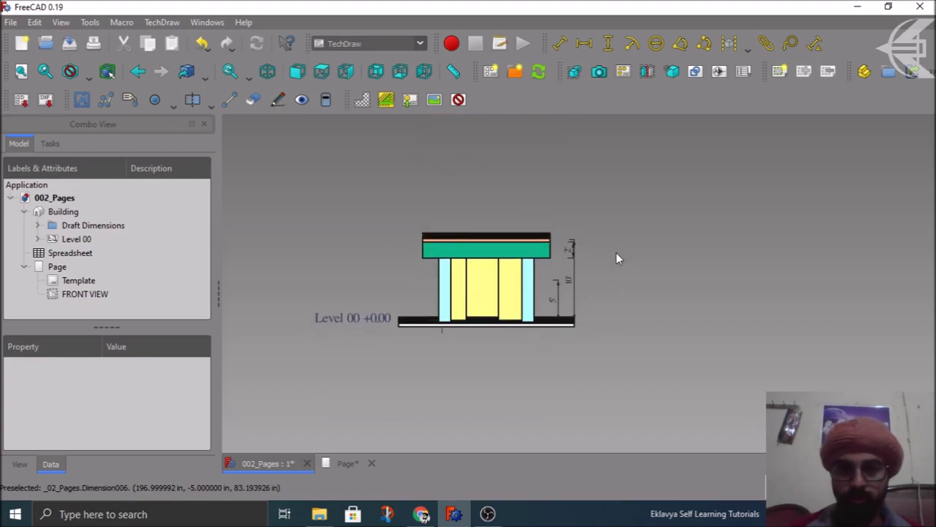
pyautogui.click(297, 71)
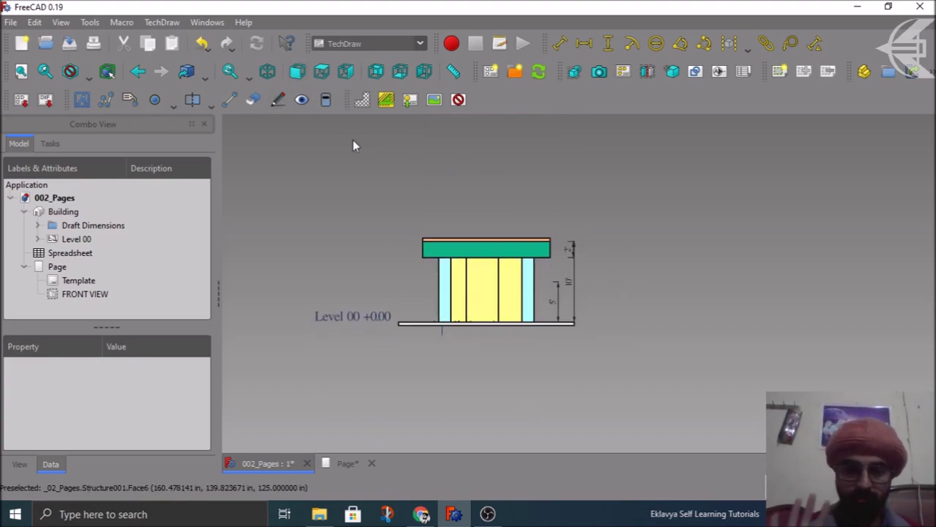
pyautogui.click(339, 465)
pyautogui.click(78, 241)
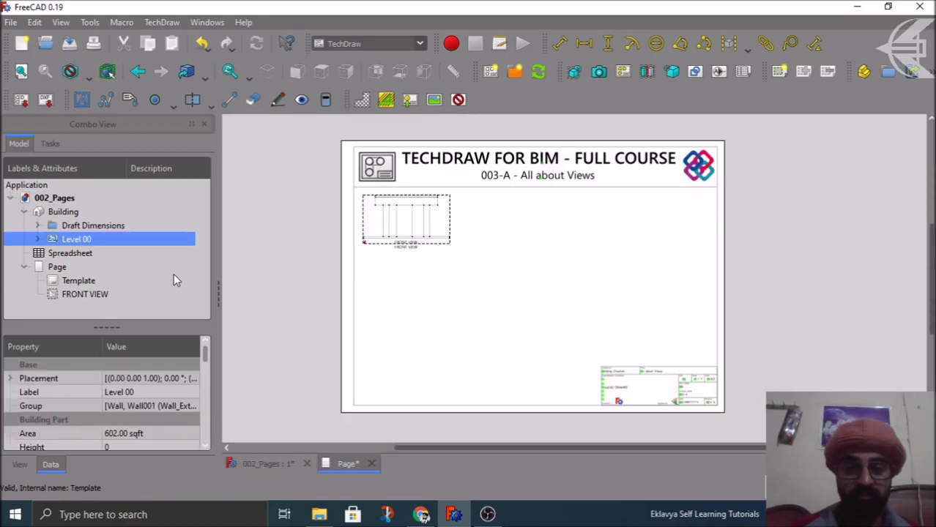
# - With Level 00 selected, insert a TechDraw projection group of it
pyautogui.click(38, 240)
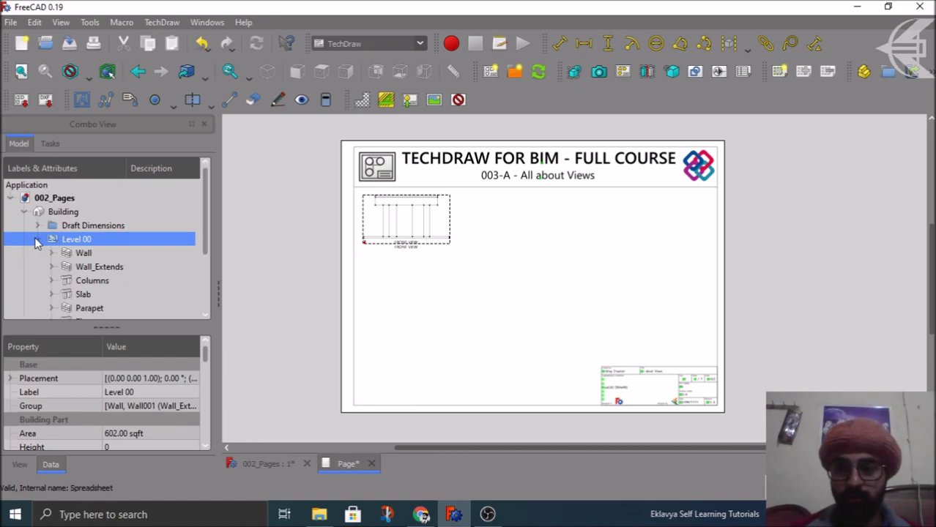
pyautogui.click(39, 240)
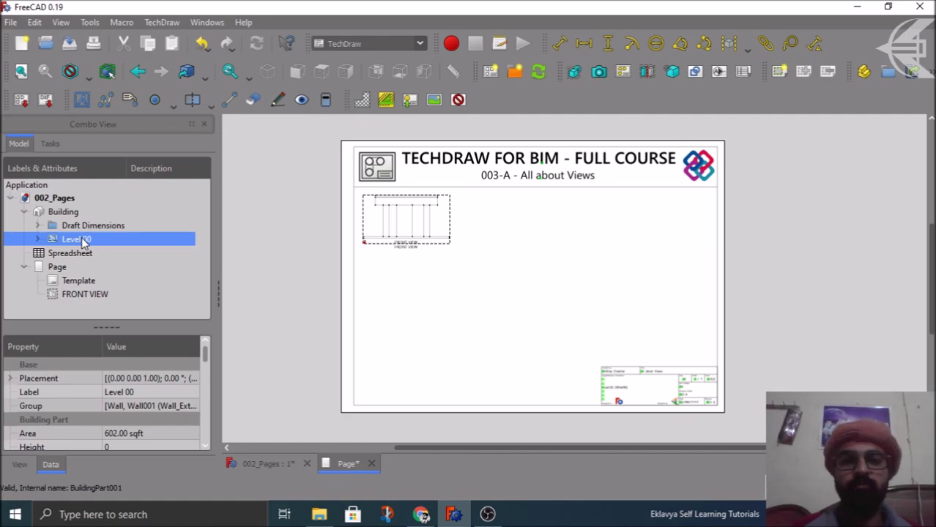
pyautogui.click(626, 75)
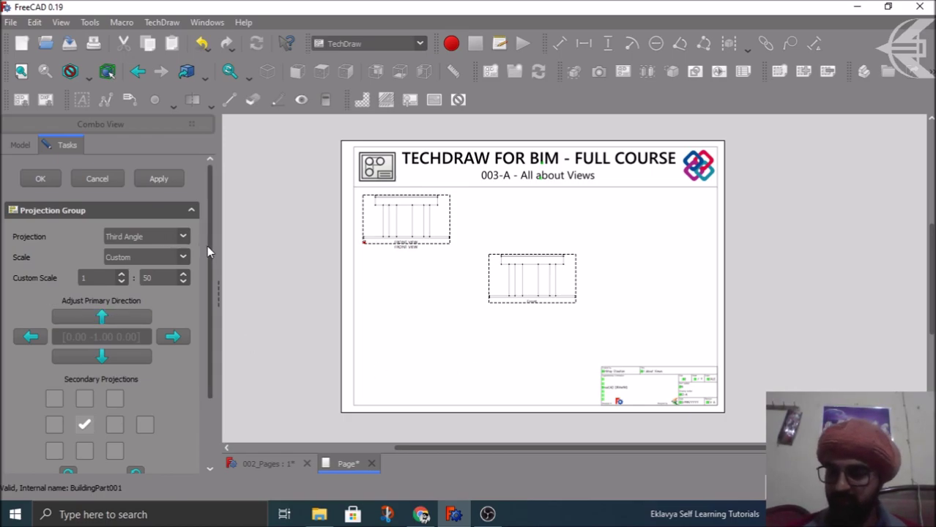
# - Keep Third Angle projection and move the group's front view up and right on the page
pyautogui.click(176, 237)
pyautogui.click(174, 256)
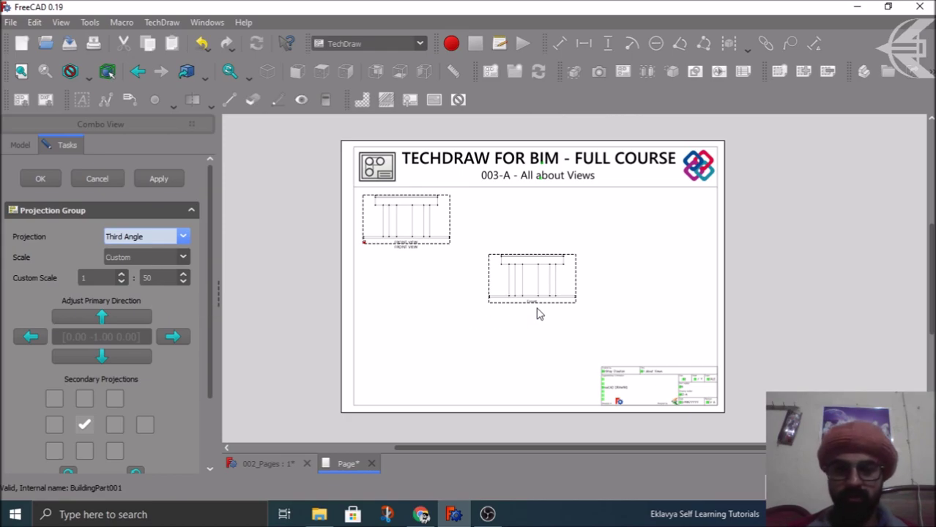
pyautogui.moveTo(535, 305)
pyautogui.mouseDown()
pyautogui.moveTo(551, 293)
pyautogui.moveTo(562, 318)
pyautogui.mouseUp()
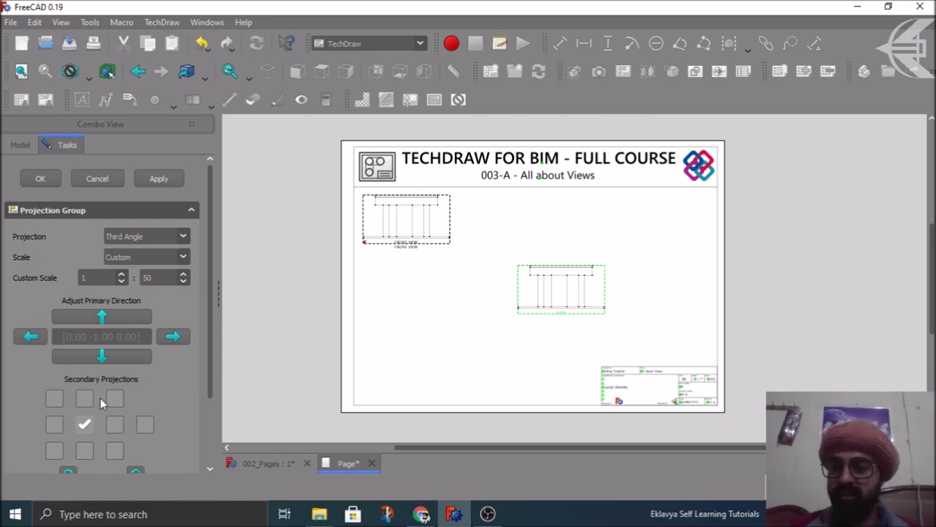
# - Try tilting and turning the primary view direction, then restore the front elevation
pyautogui.scroll(-1, 190, 386)
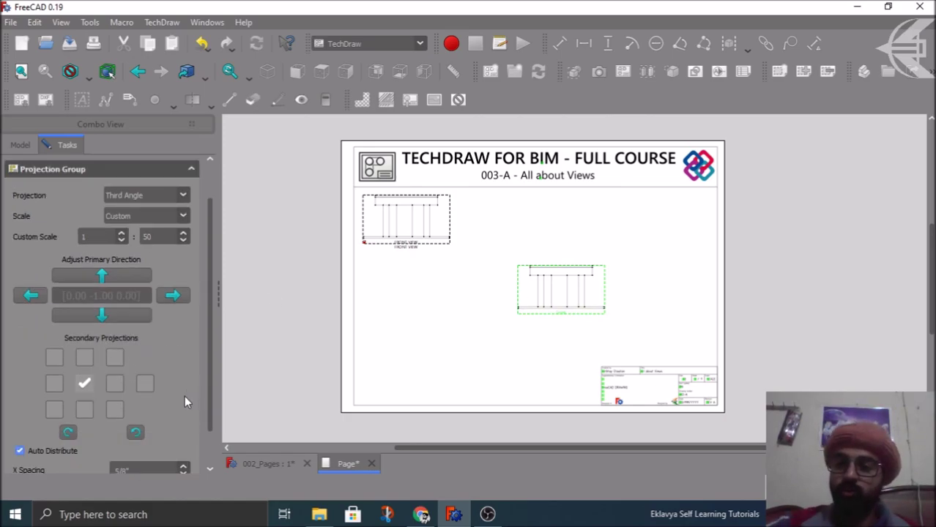
pyautogui.click(101, 315)
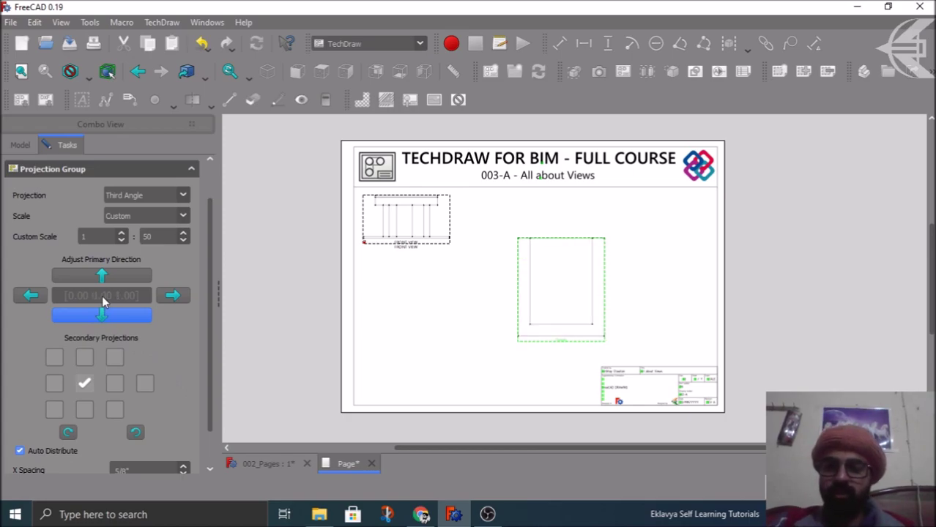
pyautogui.click(106, 277)
pyautogui.click(110, 280)
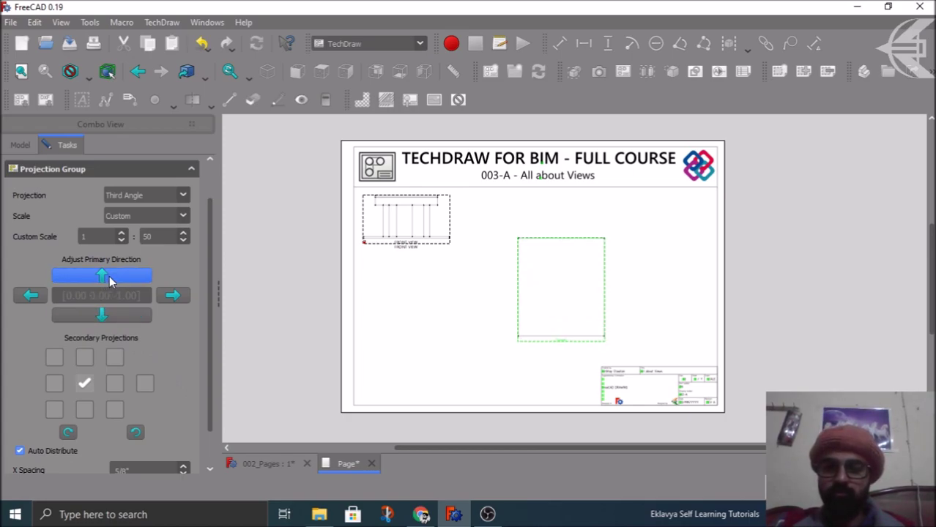
pyautogui.click(105, 317)
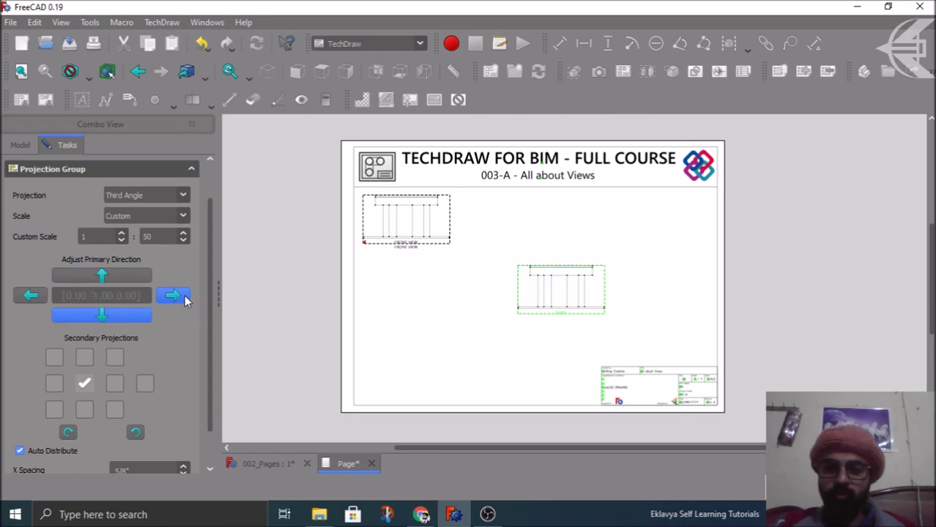
pyautogui.click(183, 298)
pyautogui.click(29, 299)
pyautogui.click(30, 297)
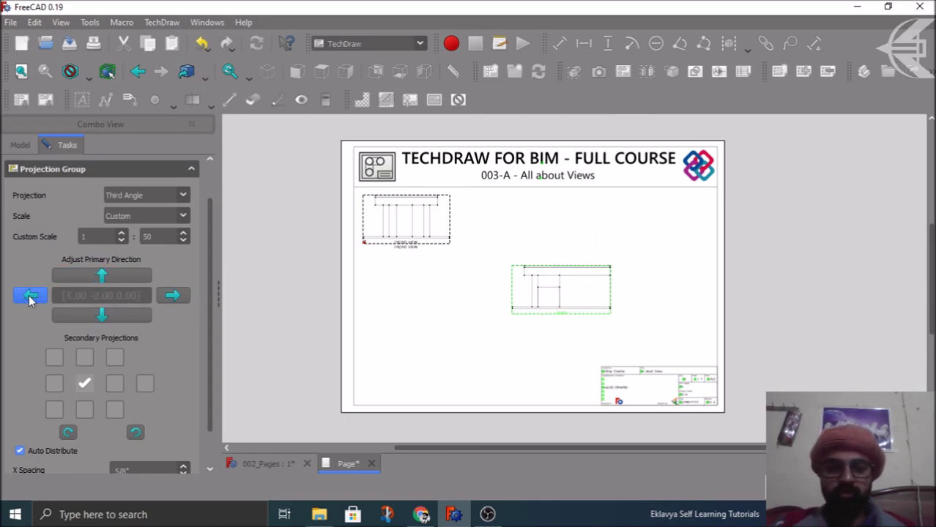
pyautogui.click(173, 298)
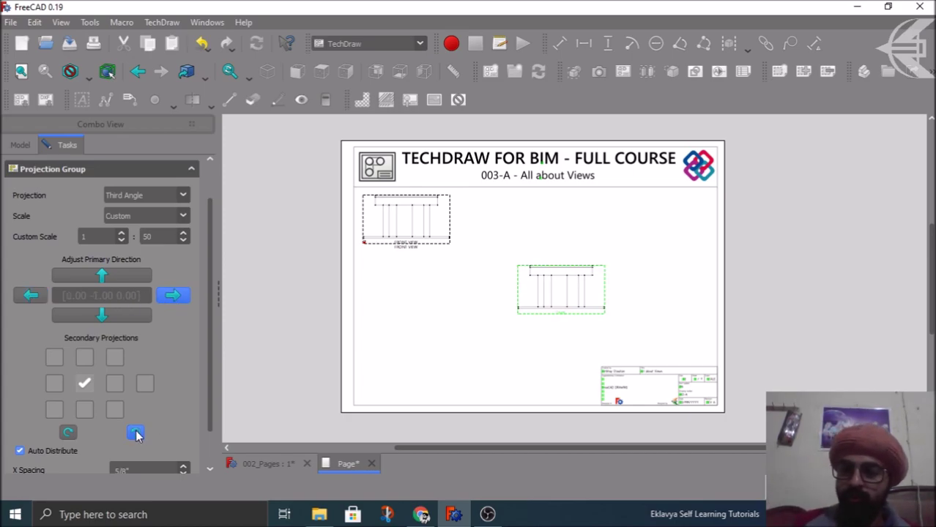
# - Preview top, bottom, left, right, far-right and corner isometric views by toggling each on and off
pyautogui.scroll(-2, 186, 381)
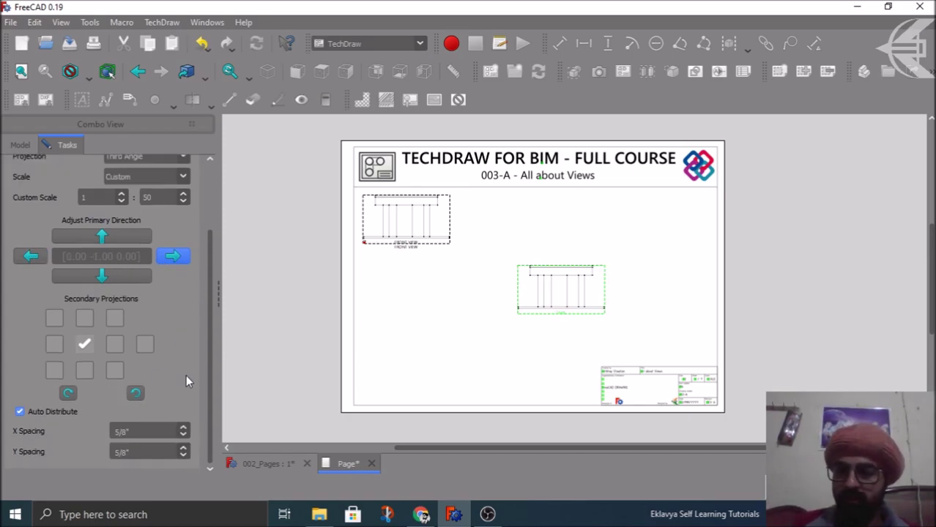
pyautogui.click(85, 318)
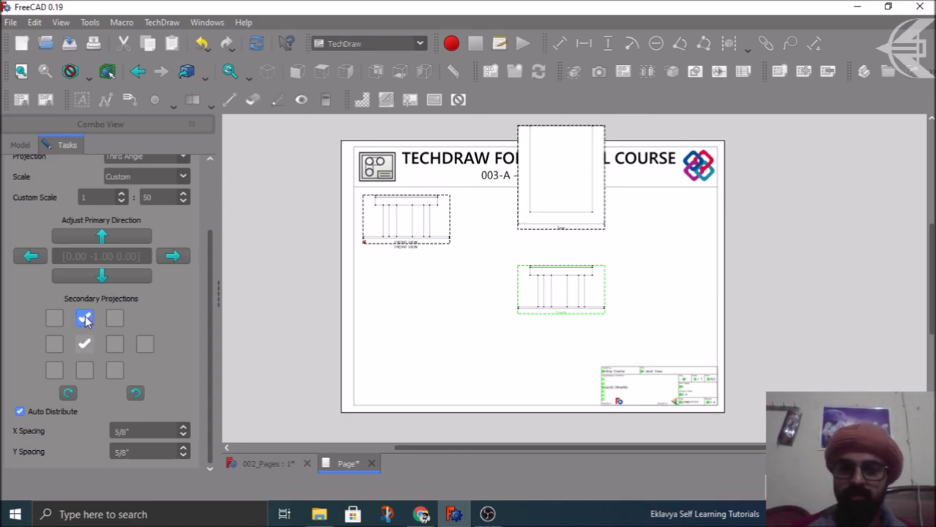
pyautogui.click(85, 371)
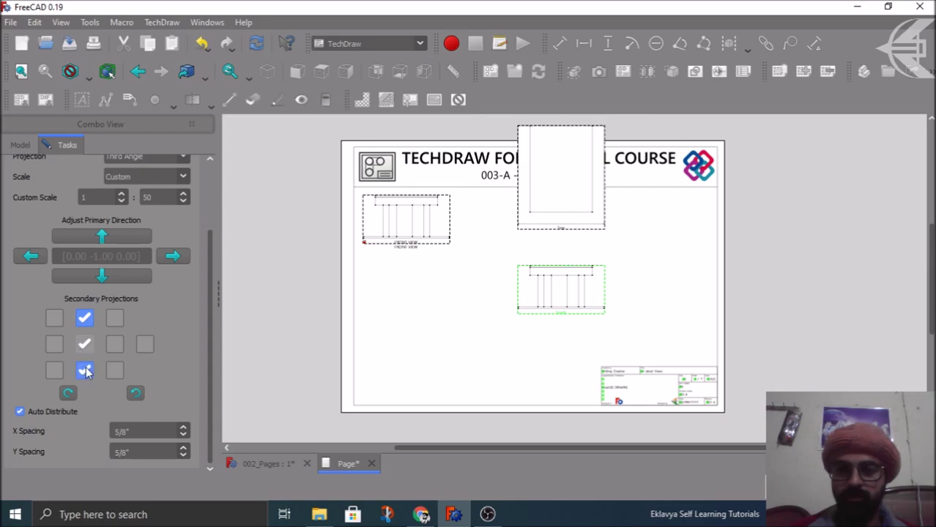
pyautogui.click(84, 371)
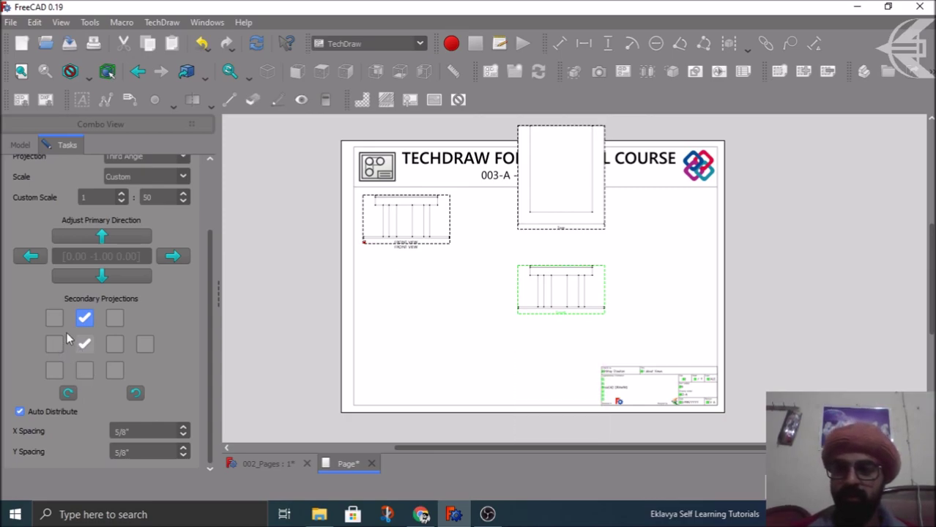
pyautogui.click(84, 318)
pyautogui.click(55, 344)
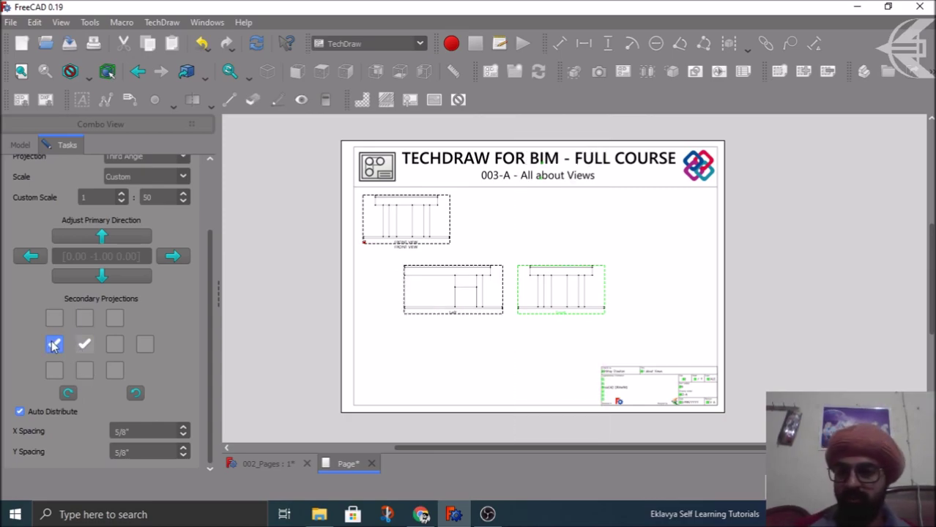
pyautogui.click(119, 344)
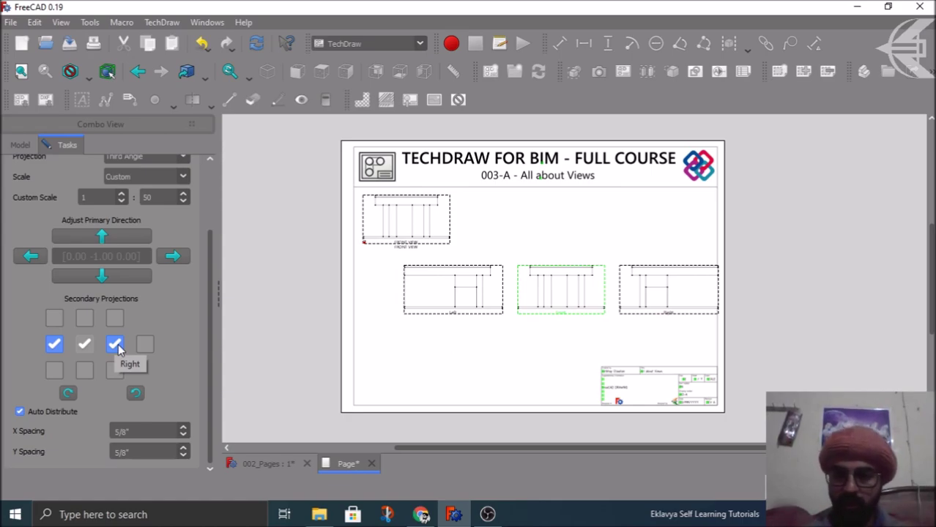
pyautogui.click(115, 345)
pyautogui.click(115, 318)
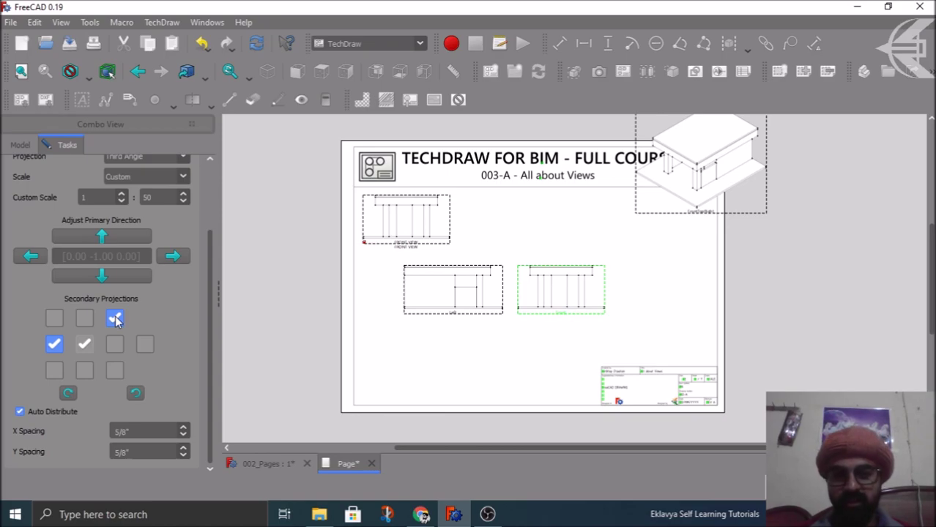
pyautogui.click(115, 318)
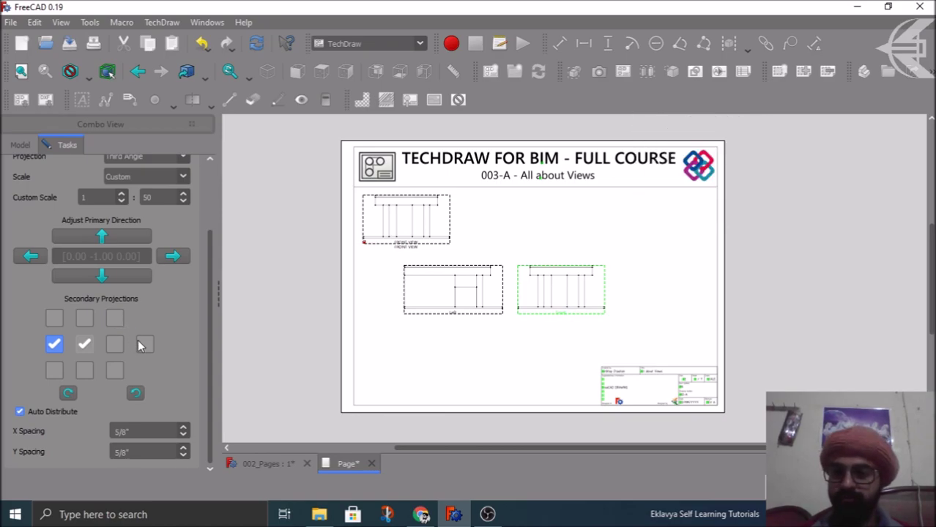
pyautogui.click(144, 344)
pyautogui.click(144, 344)
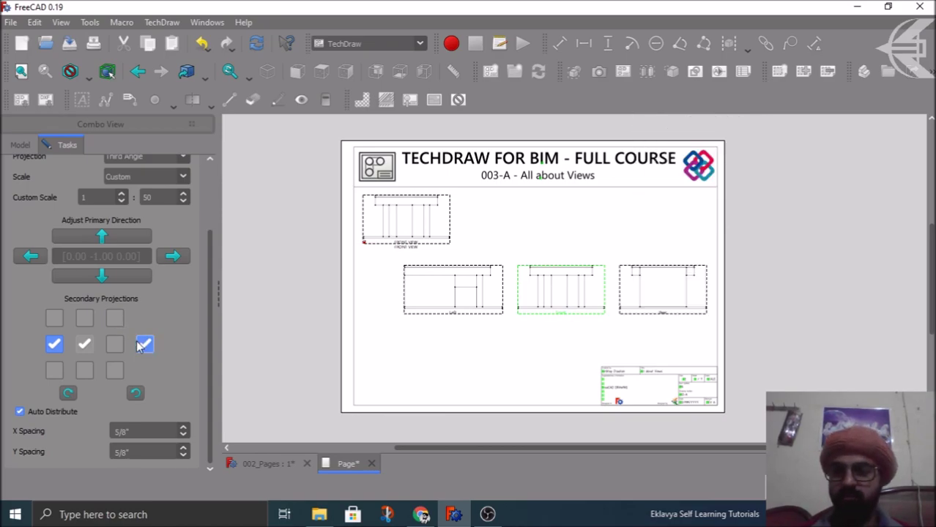
pyautogui.click(55, 318)
pyautogui.click(54, 318)
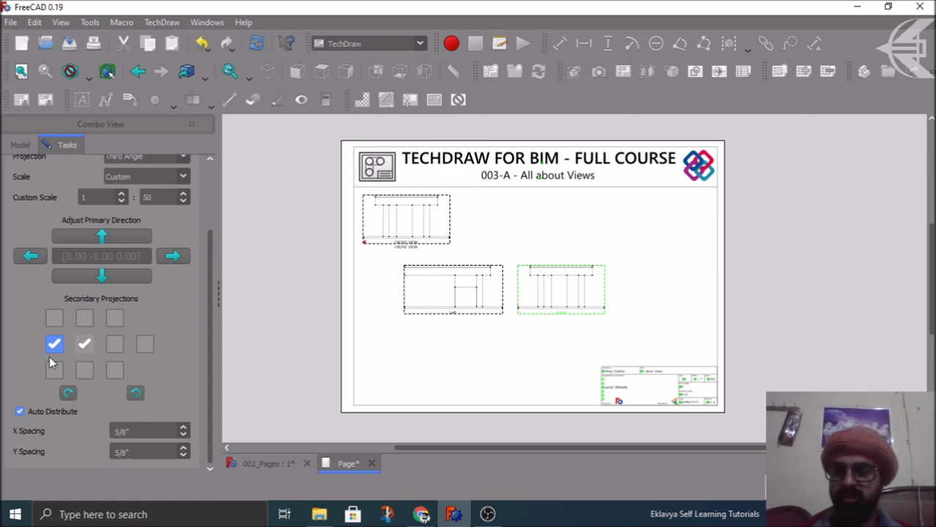
pyautogui.click(54, 371)
pyautogui.click(52, 372)
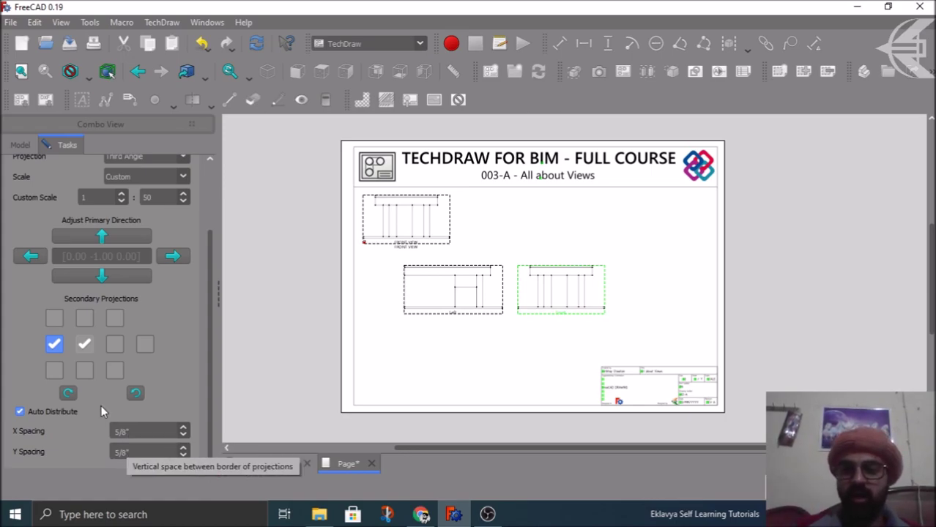
# - Replace the Left view with the top-right isometric view and confirm the projection group
pyautogui.click(54, 345)
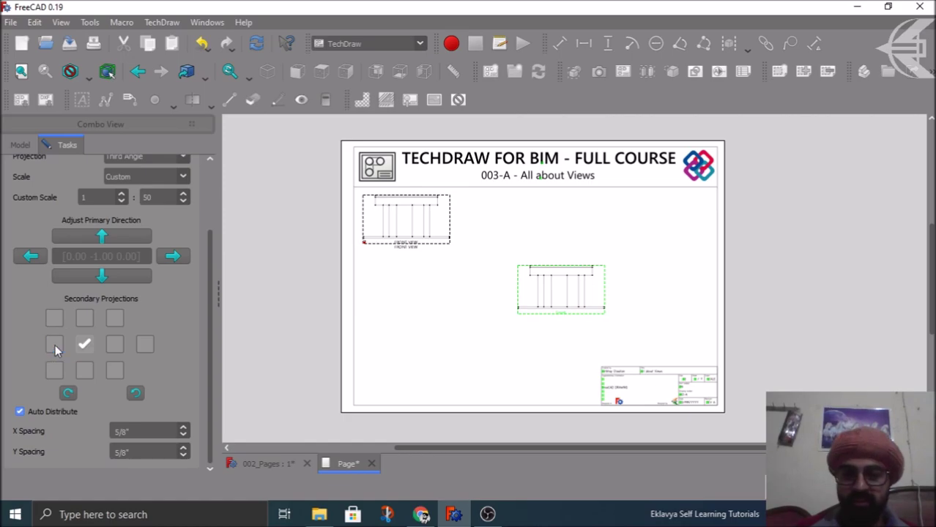
pyautogui.click(114, 323)
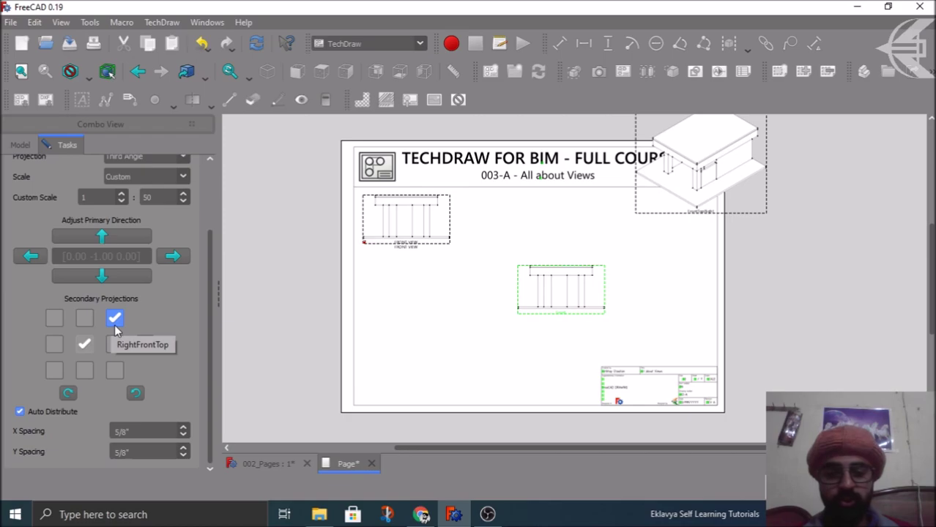
pyautogui.scroll(3, 204, 250)
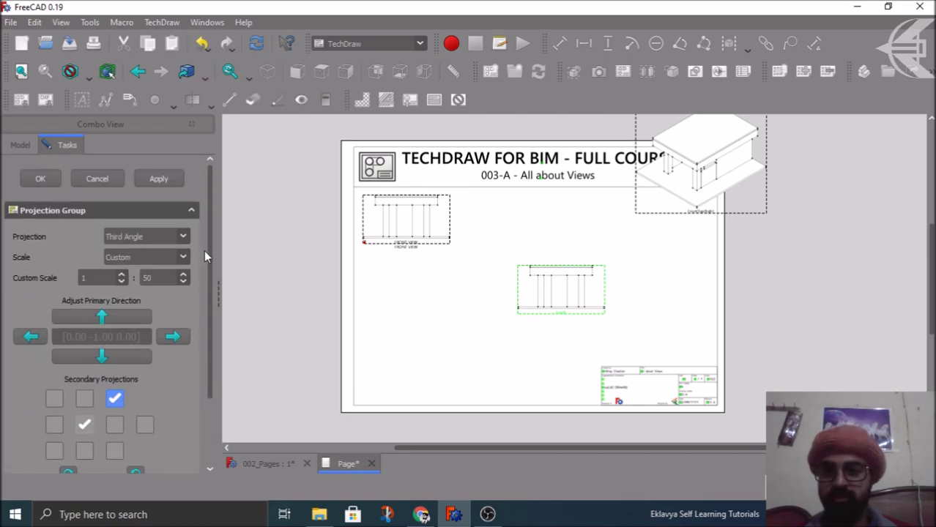
pyautogui.click(44, 180)
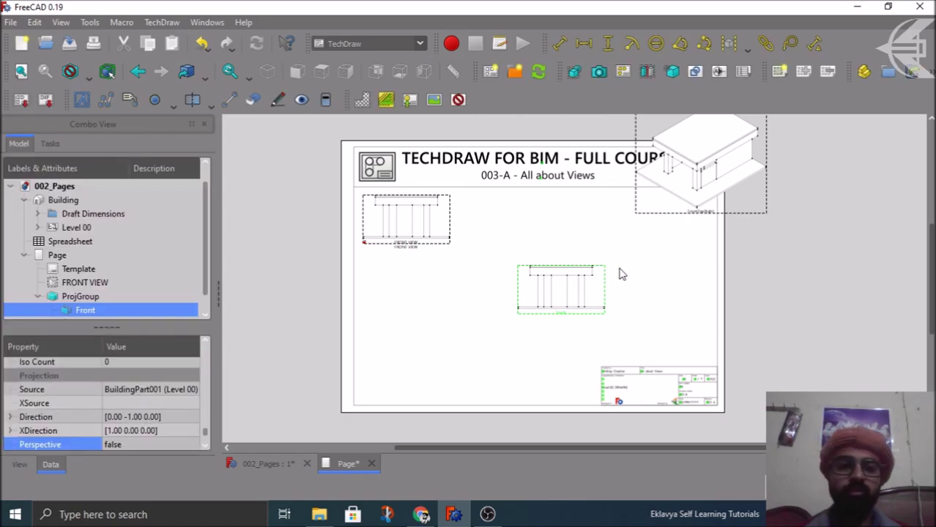
# - Move the isometric view beside the Front view and shift the projection group left
pyautogui.click(701, 212)
pyautogui.moveTo(696, 244); pyautogui.dragTo(689, 316)
pyautogui.moveTo(566, 315); pyautogui.dragTo(497, 325)
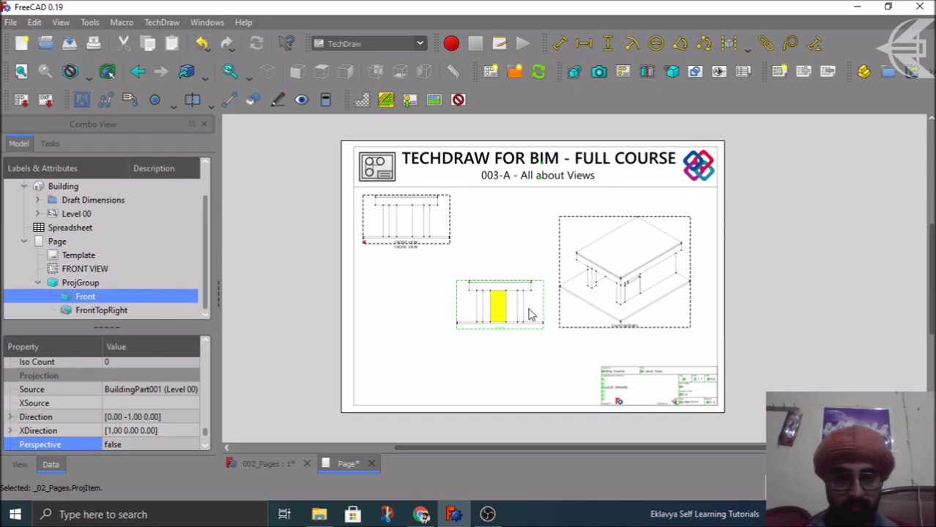
pyautogui.scroll(2, 523, 308)
pyautogui.scroll(-1, 535, 315)
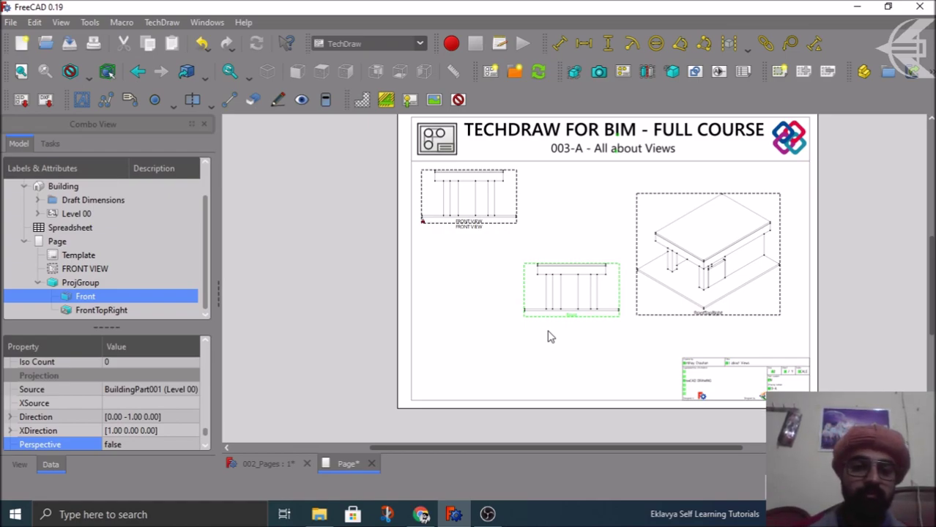
pyautogui.moveTo(564, 331)
pyautogui.mouseDown()
pyautogui.moveTo(520, 345)
pyautogui.moveTo(476, 329)
pyautogui.mouseUp()
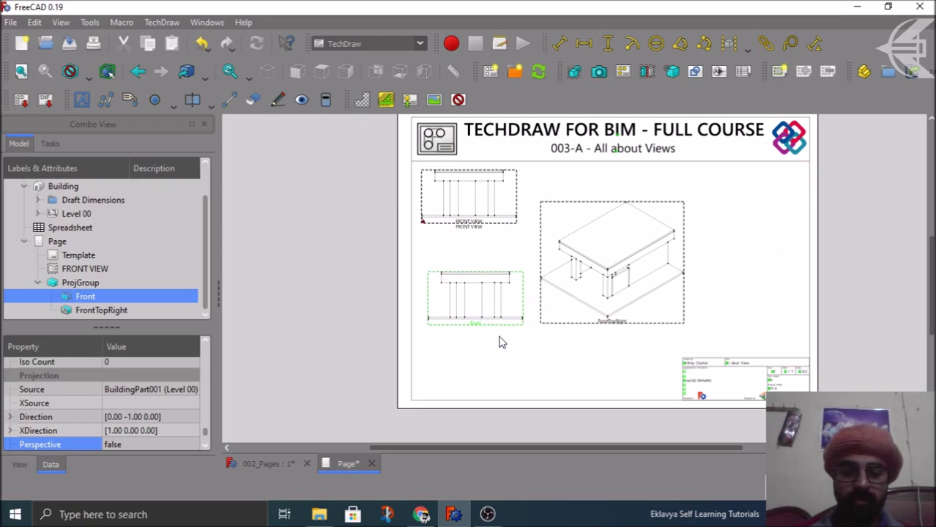
pyautogui.click(592, 345)
pyautogui.moveTo(608, 329)
pyautogui.mouseDown()
pyautogui.moveTo(664, 322)
pyautogui.moveTo(613, 331)
pyautogui.mouseUp()
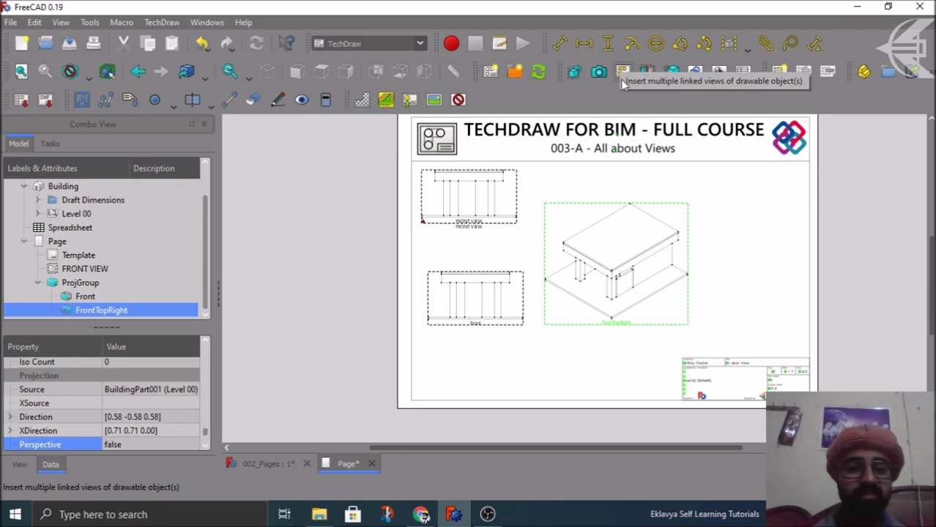
pyautogui.moveTo(617, 326); pyautogui.dragTo(610, 332)
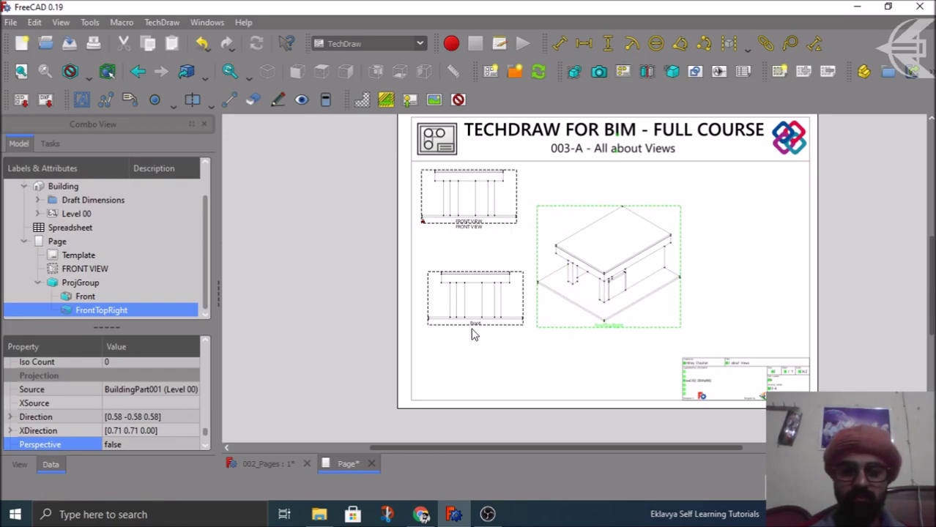
# - Place the Front view at lower right above the title block, with the isometric above it
pyautogui.moveTo(479, 324); pyautogui.dragTo(469, 397)
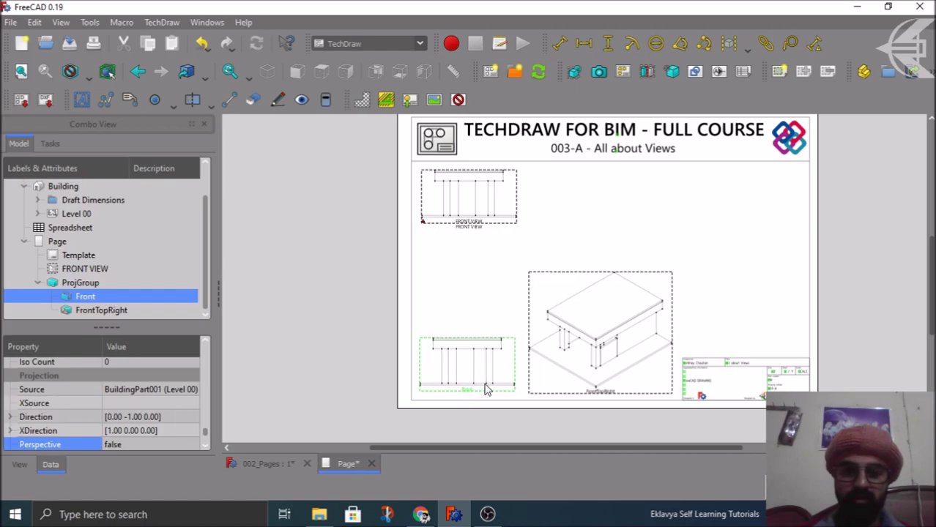
pyautogui.moveTo(597, 392); pyautogui.dragTo(469, 349)
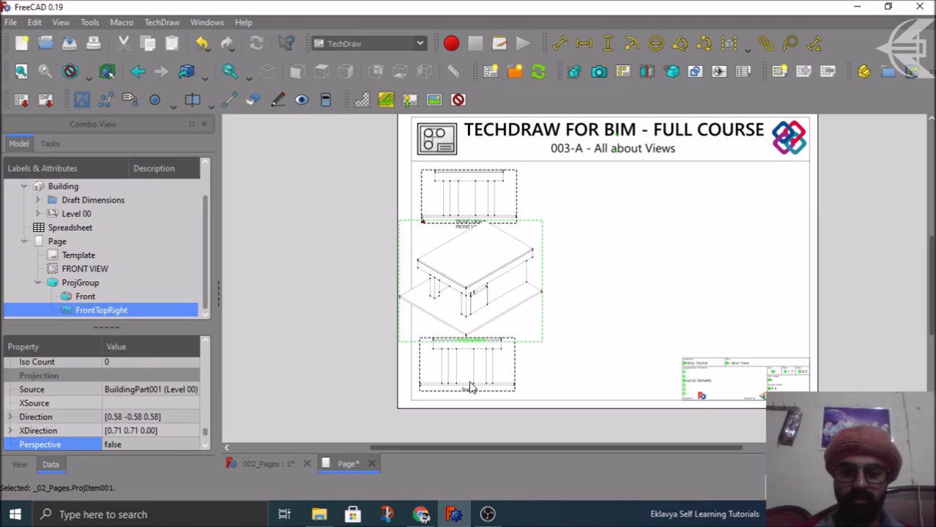
pyautogui.moveTo(469, 392); pyautogui.dragTo(558, 402)
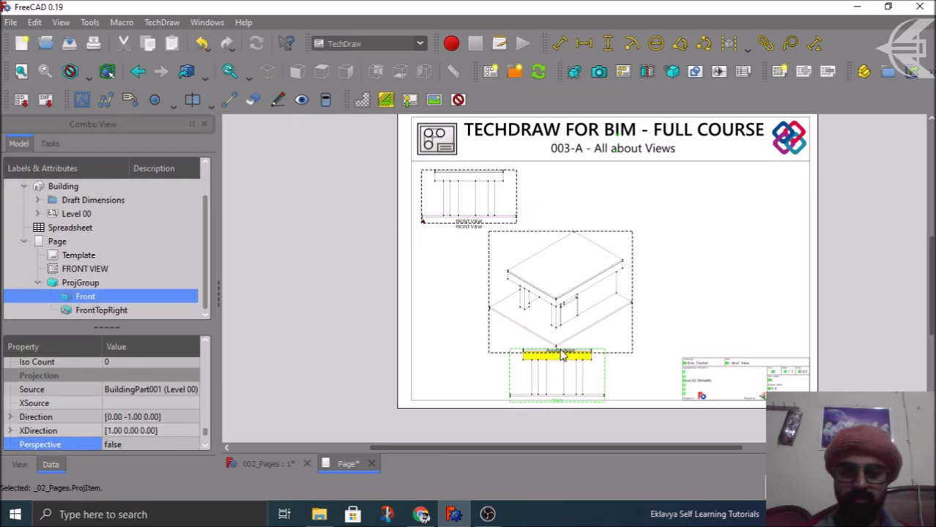
pyautogui.moveTo(557, 352); pyautogui.dragTo(730, 289)
pyautogui.click(557, 407)
pyautogui.moveTo(556, 406)
pyautogui.mouseDown()
pyautogui.moveTo(631, 374)
pyautogui.moveTo(554, 406)
pyautogui.moveTo(559, 413)
pyautogui.mouseUp()
pyautogui.moveTo(584, 398); pyautogui.dragTo(765, 361)
pyautogui.moveTo(925, 236); pyautogui.dragTo(731, 288)
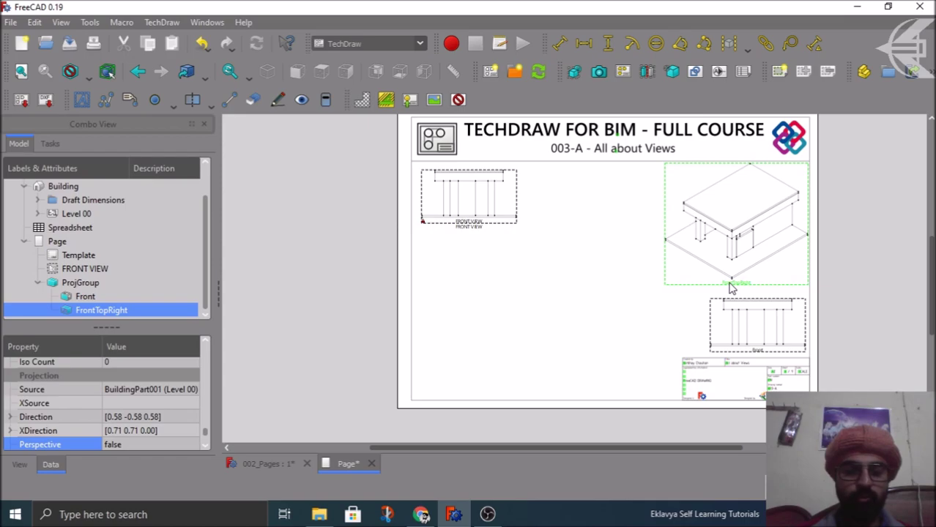
# - Inspect the properties of the ProjGroup, its Front view and the FrontTopRight view
pyautogui.click(92, 283)
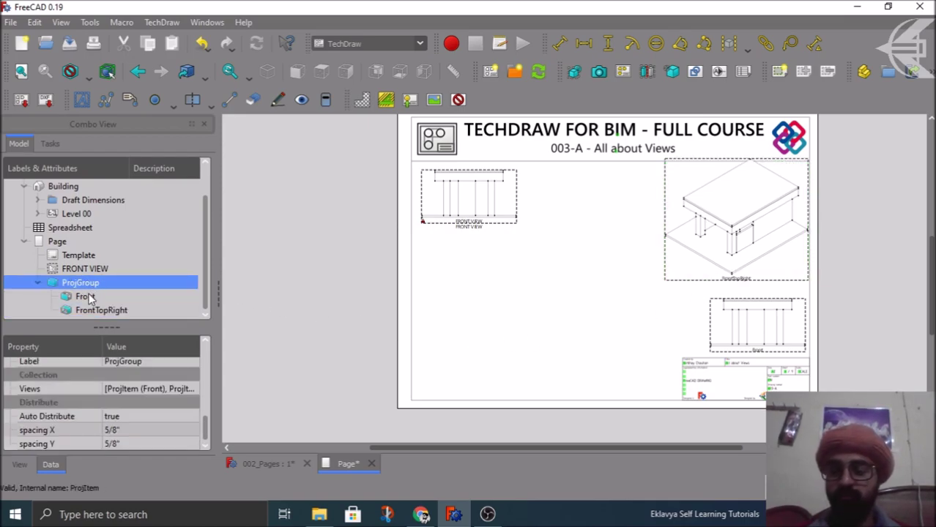
pyautogui.click(88, 298)
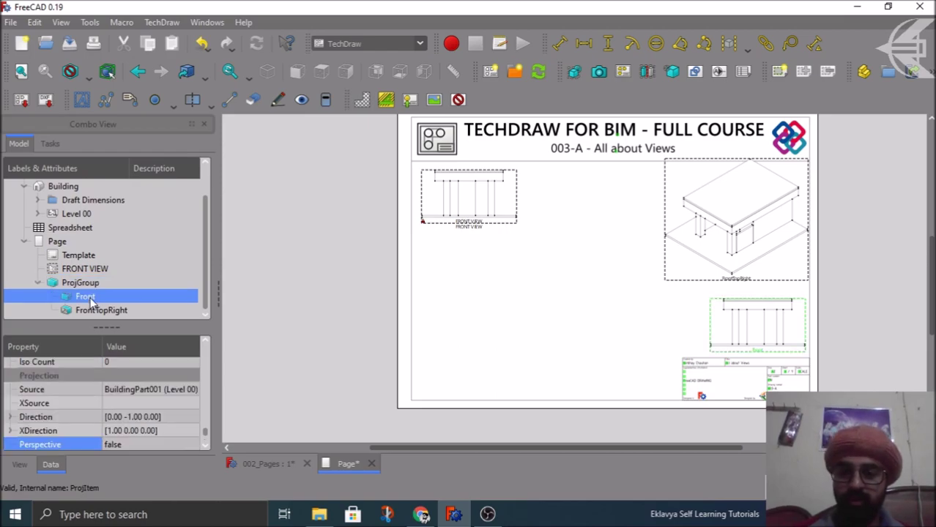
pyautogui.click(98, 311)
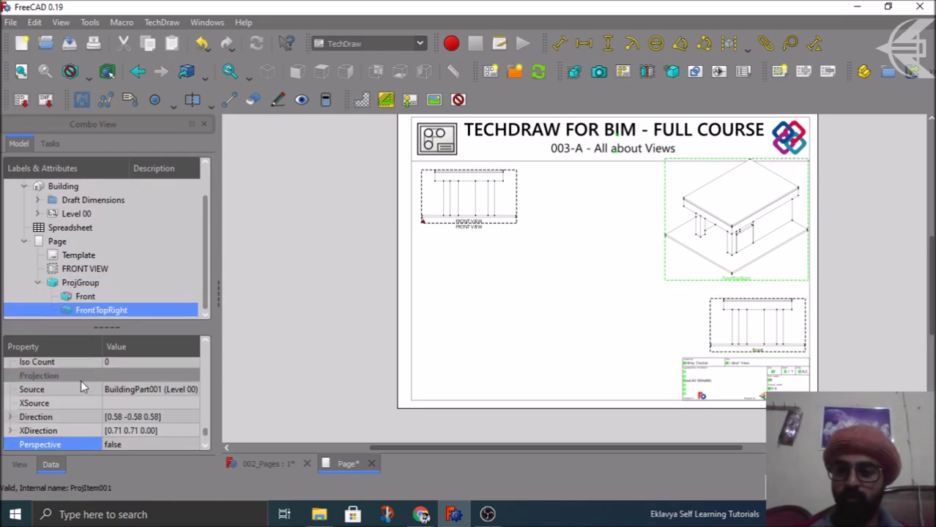
pyautogui.scroll(-1, 81, 382)
pyautogui.scroll(4, 81, 382)
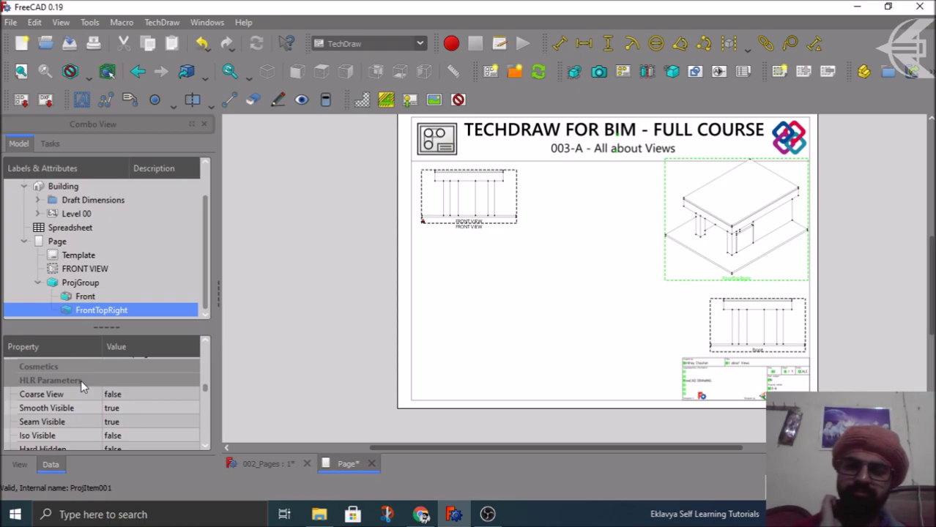
pyautogui.scroll(5, 80, 385)
pyautogui.click(337, 325)
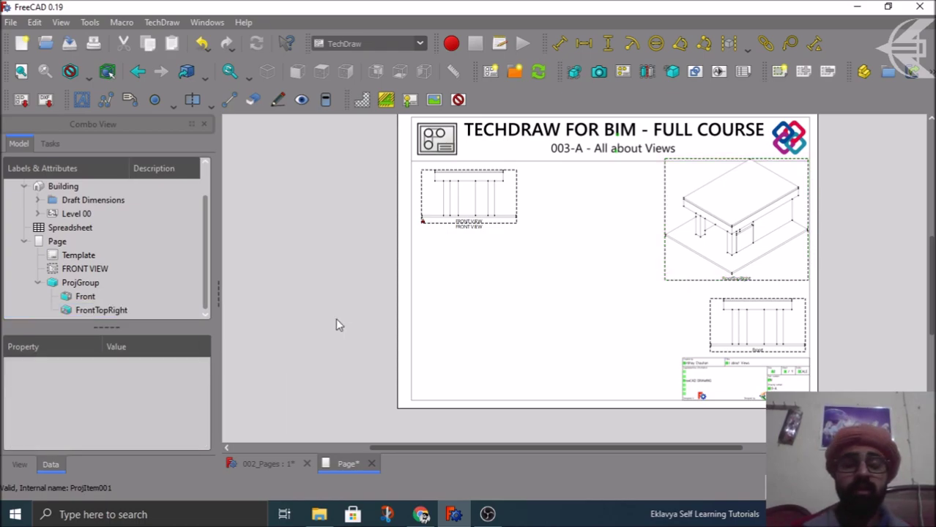
# - Turn the view frames off and back on, then nudge FrontTopRight slightly left
pyautogui.click(458, 99)
pyautogui.click(458, 100)
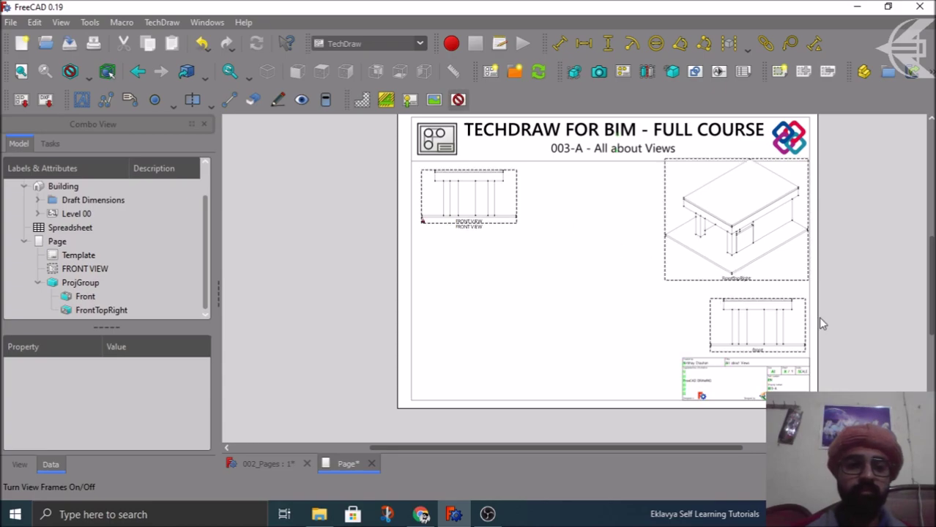
pyautogui.scroll(3, 840, 255)
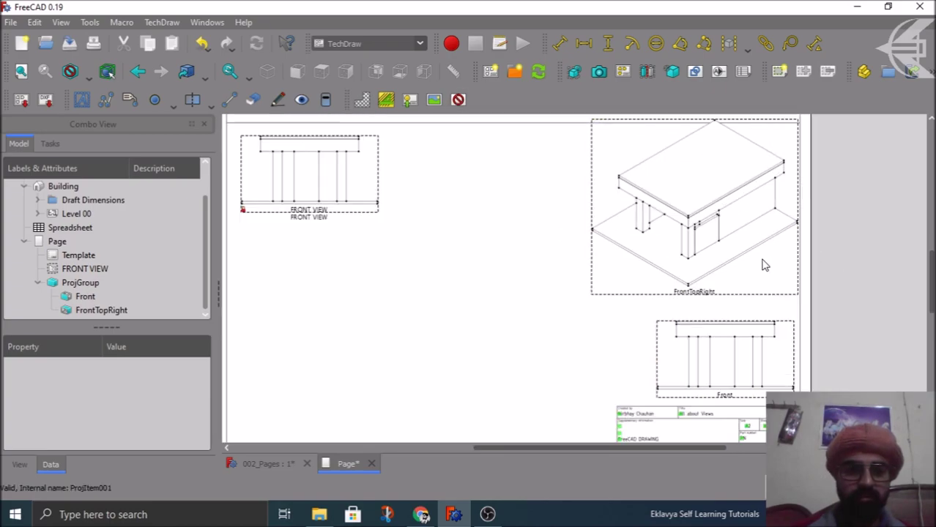
pyautogui.click(700, 299)
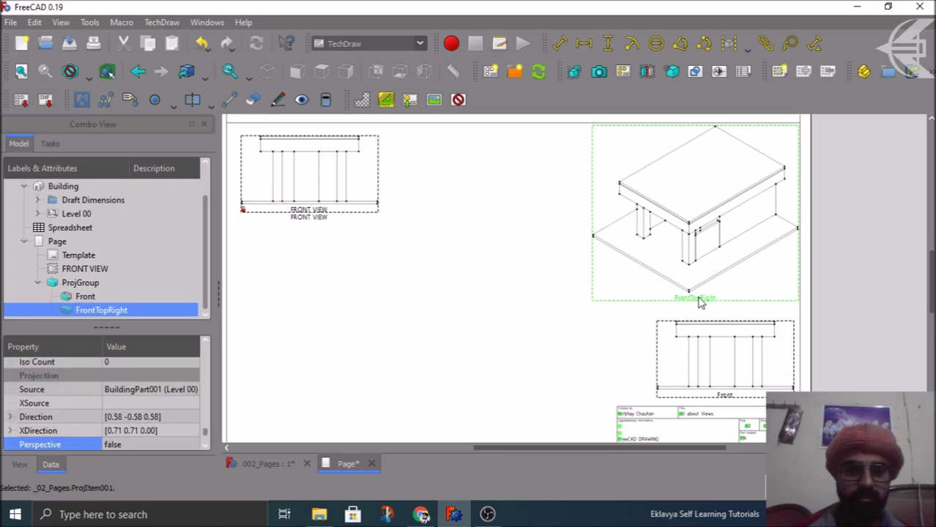
pyautogui.moveTo(699, 302); pyautogui.dragTo(695, 302)
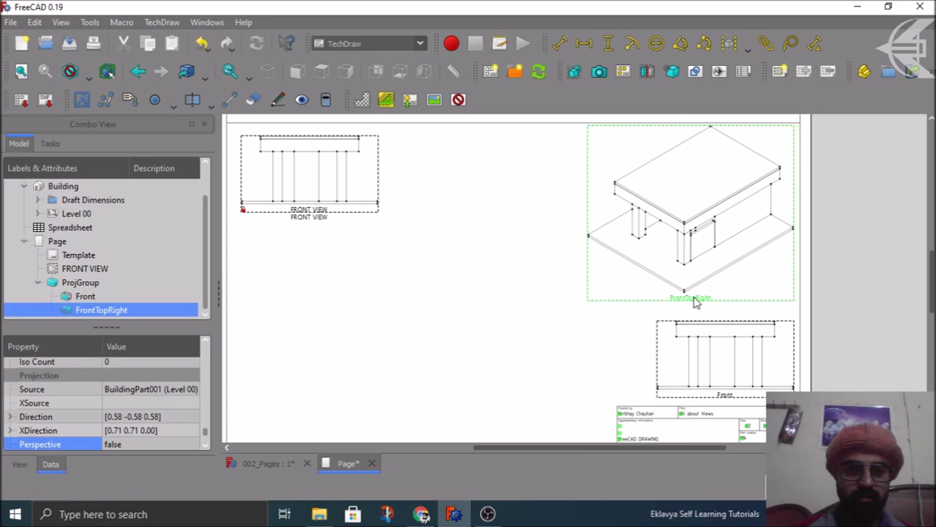
pyautogui.click(830, 307)
pyautogui.scroll(-5, 573, 385)
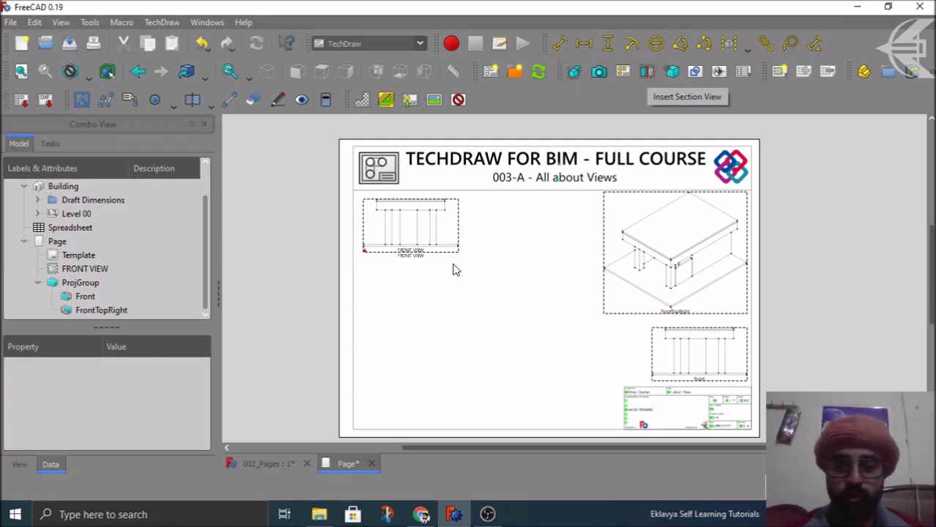
pyautogui.click(268, 464)
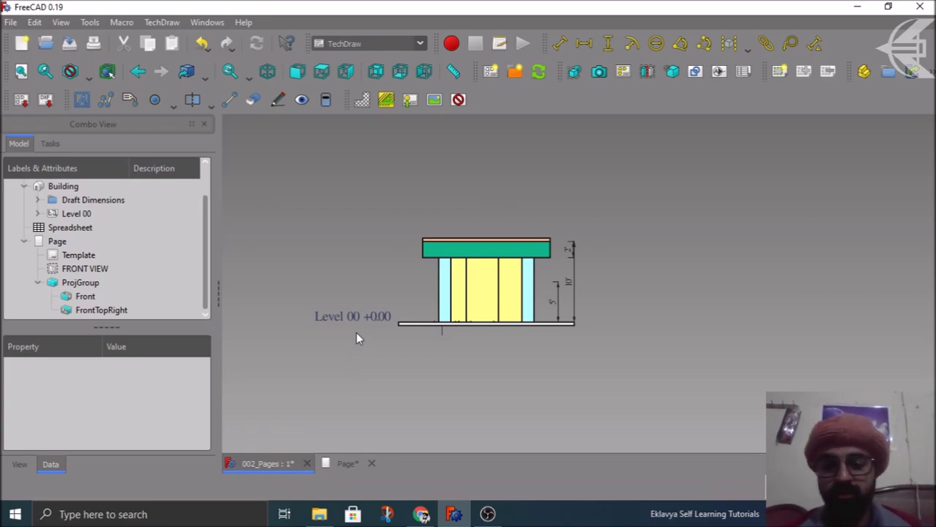
pyautogui.click(330, 464)
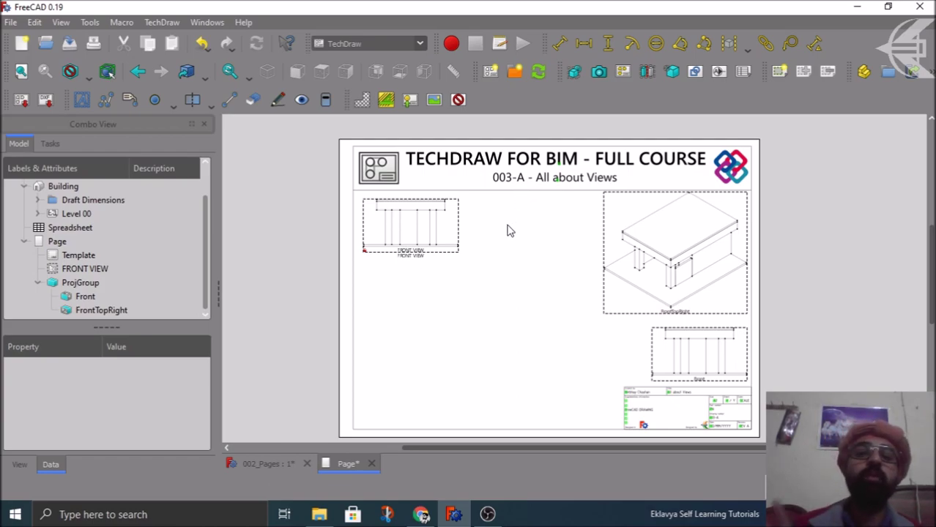
pyautogui.click(97, 269)
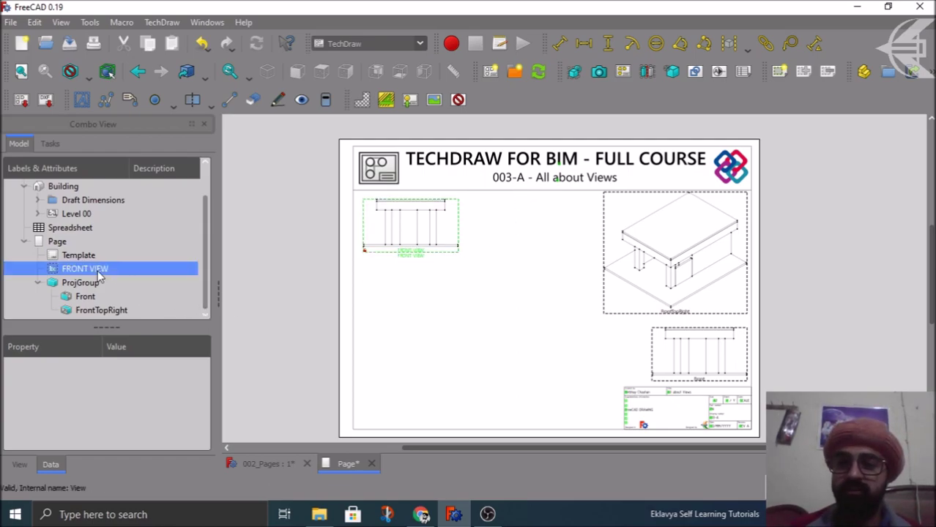
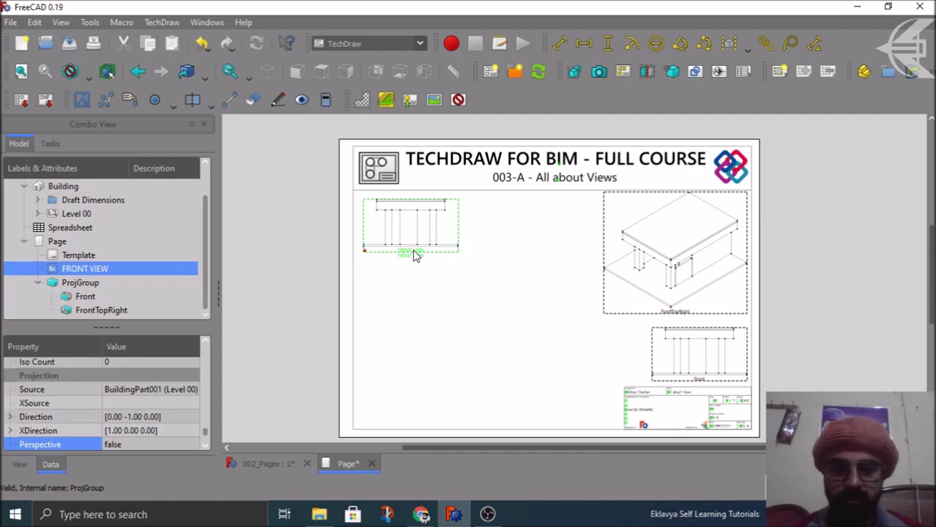
# - Start a looking-down section view cut from the front view
pyautogui.click(645, 76)
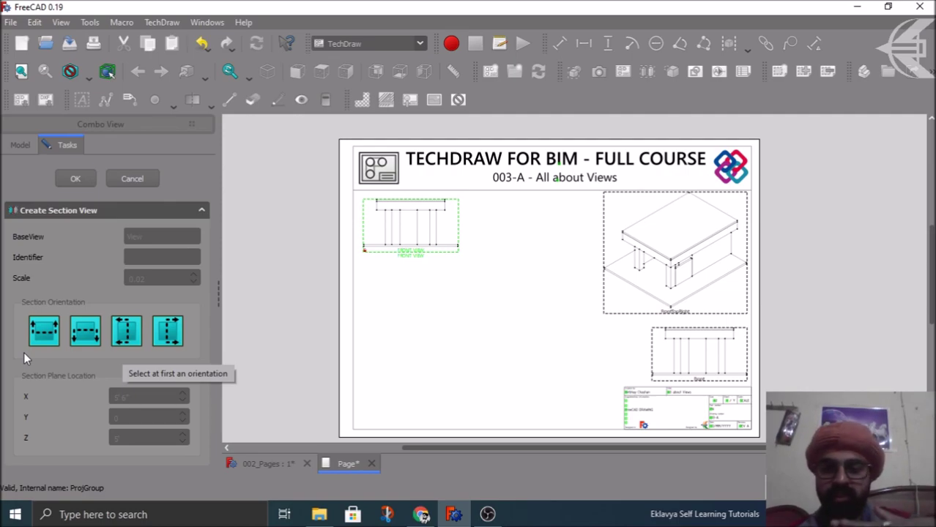
pyautogui.click(91, 334)
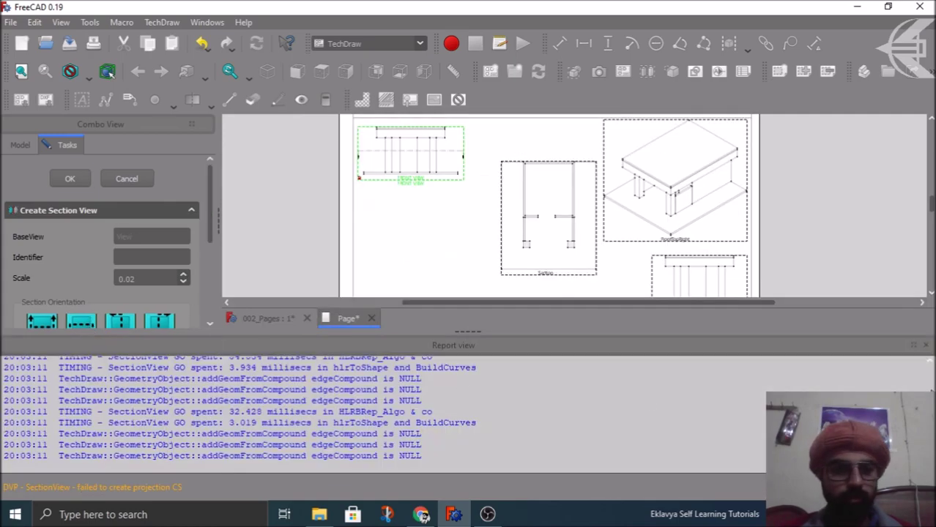
# - Hide the Report view, drag the section view left beside the front view, and zoom in
pyautogui.click(926, 345)
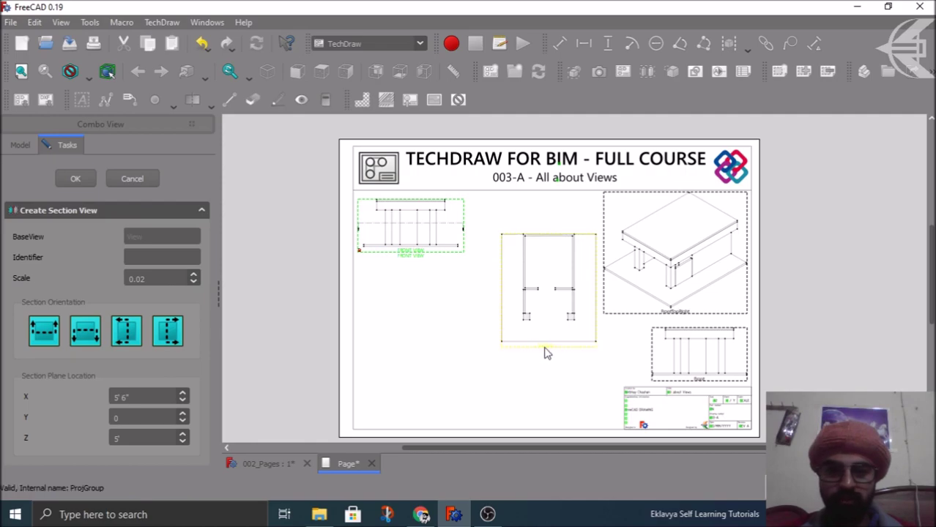
pyautogui.moveTo(542, 354); pyautogui.dragTo(513, 317)
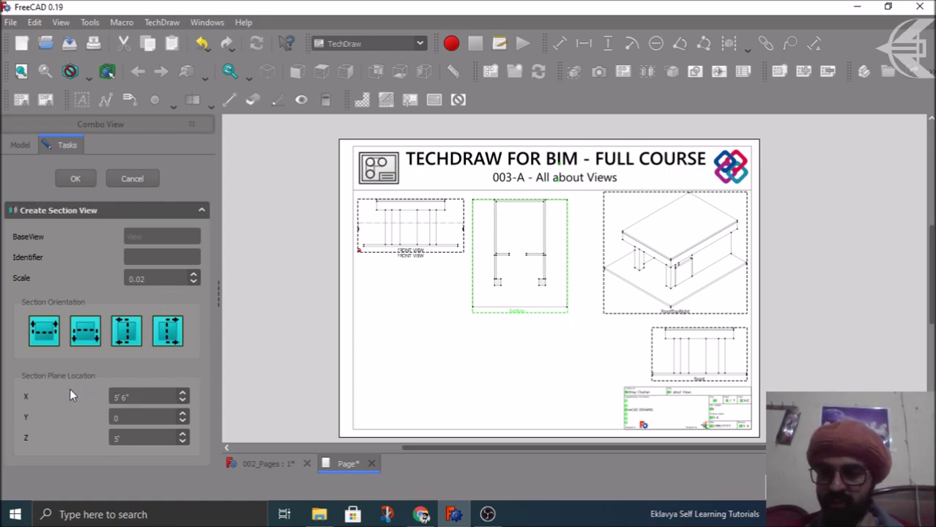
pyautogui.scroll(3, 366, 220)
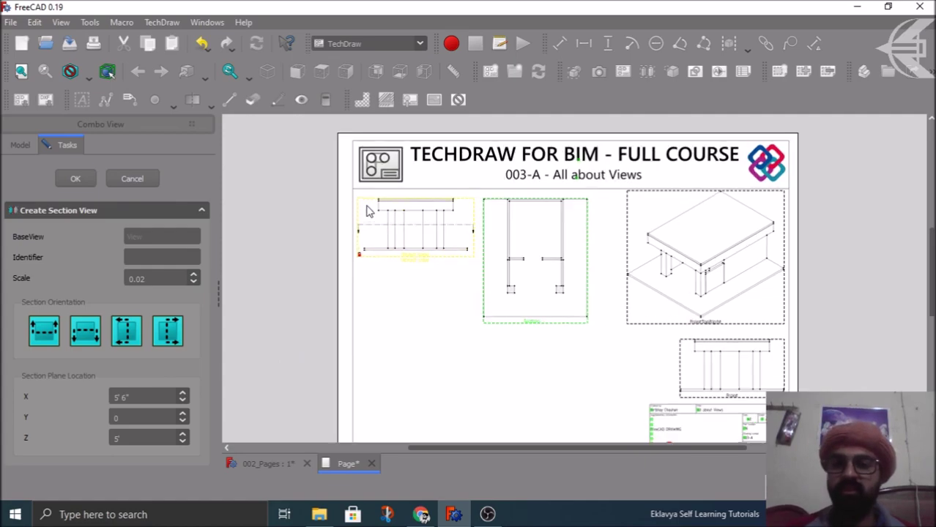
pyautogui.scroll(3, 363, 234)
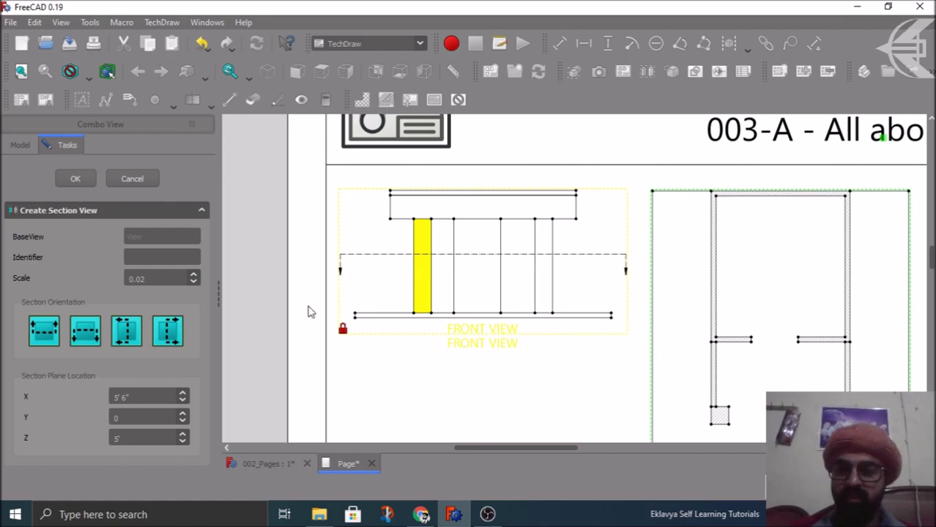
# - Enter 66 in for the section plane X and start raising the Z value
pyautogui.click(141, 395)
pyautogui.doubleClick(142, 396)
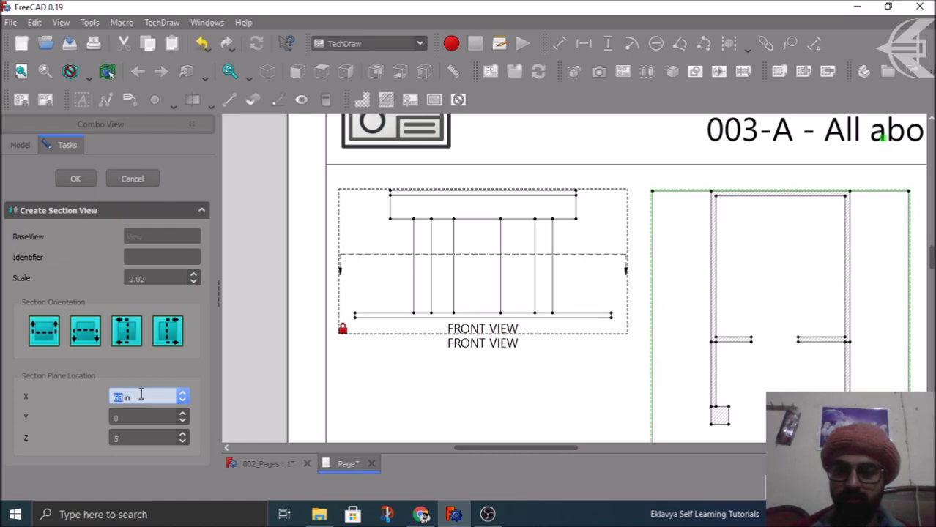
pyautogui.click(143, 438)
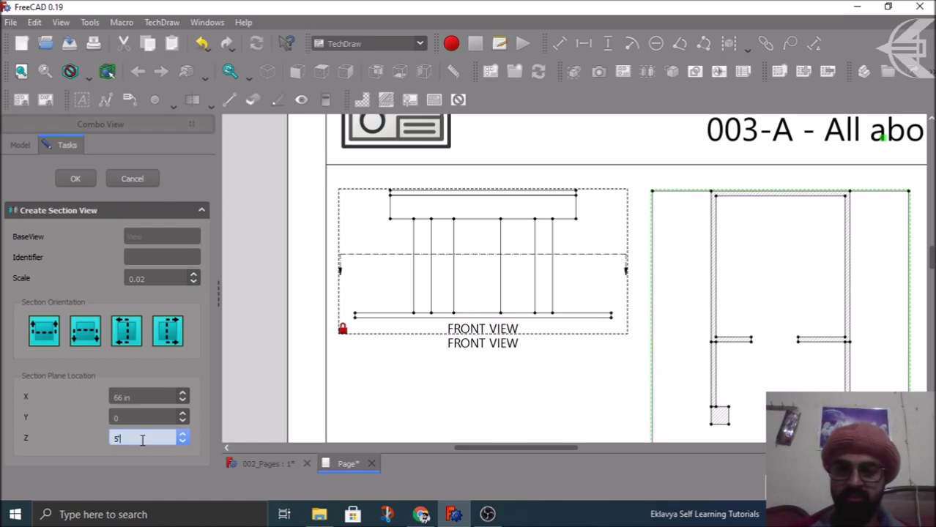
pyautogui.doubleClick(143, 438)
pyautogui.scroll(4, 142, 438)
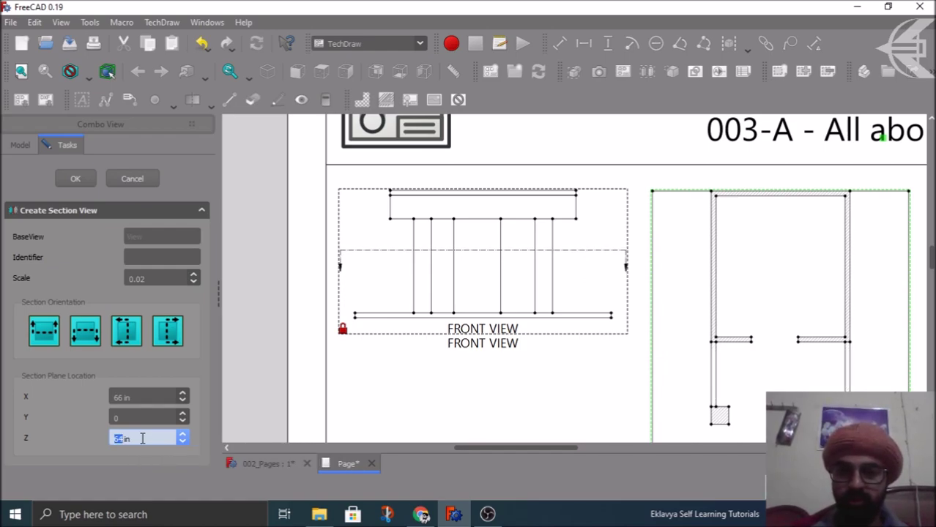
pyautogui.scroll(3, 142, 438)
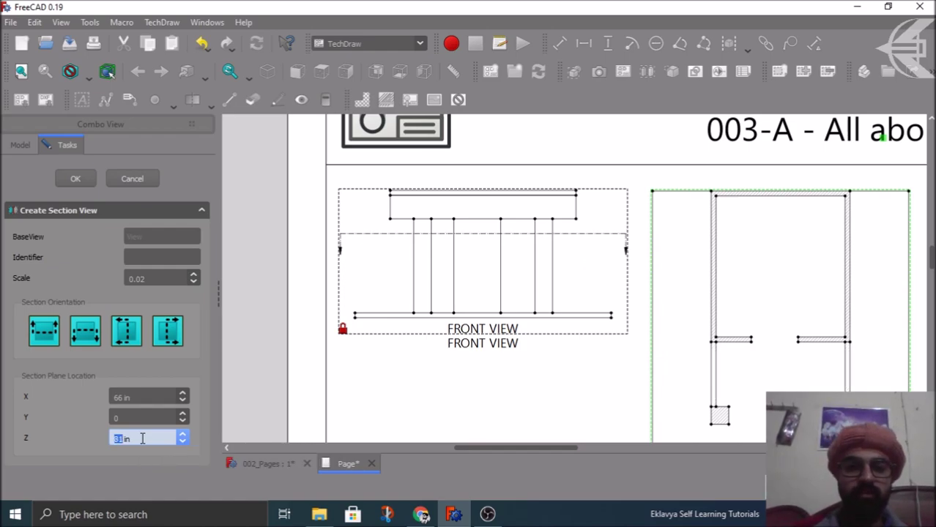
pyautogui.scroll(3, 143, 438)
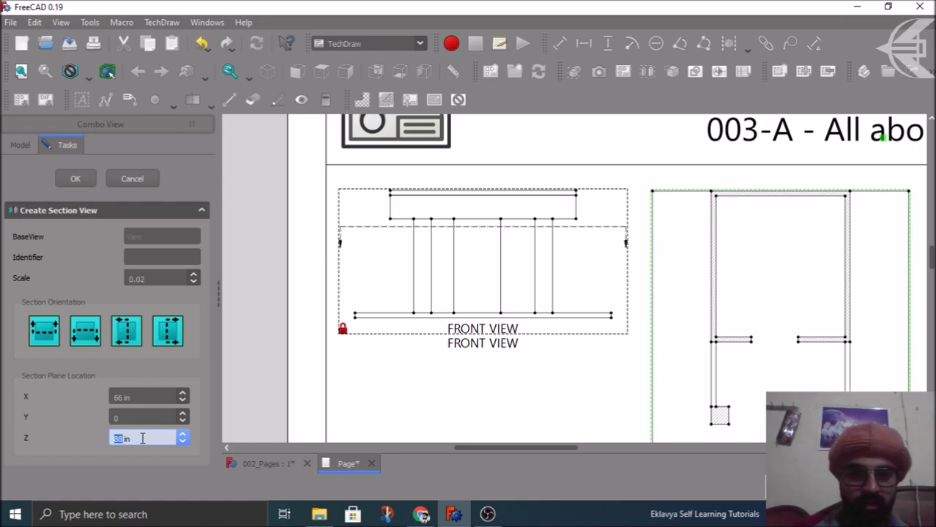
pyautogui.scroll(3, 143, 438)
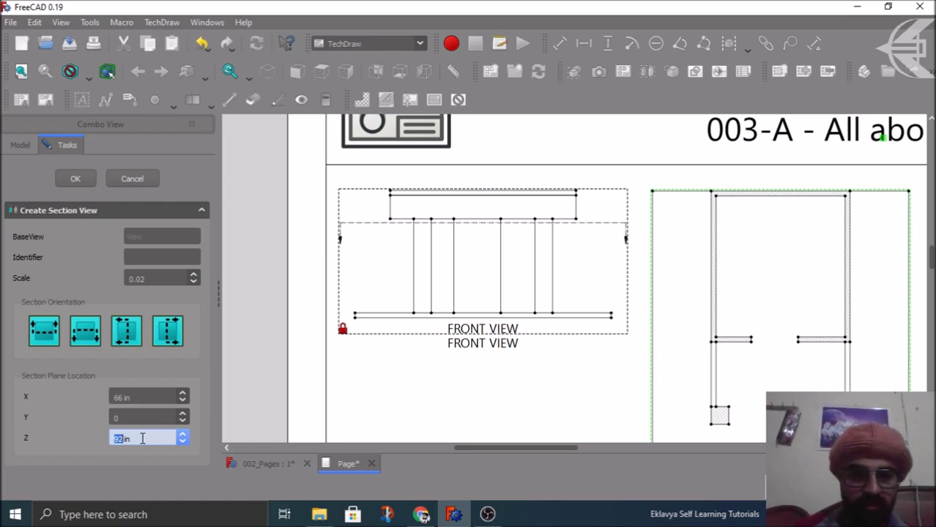
pyautogui.scroll(3, 142, 438)
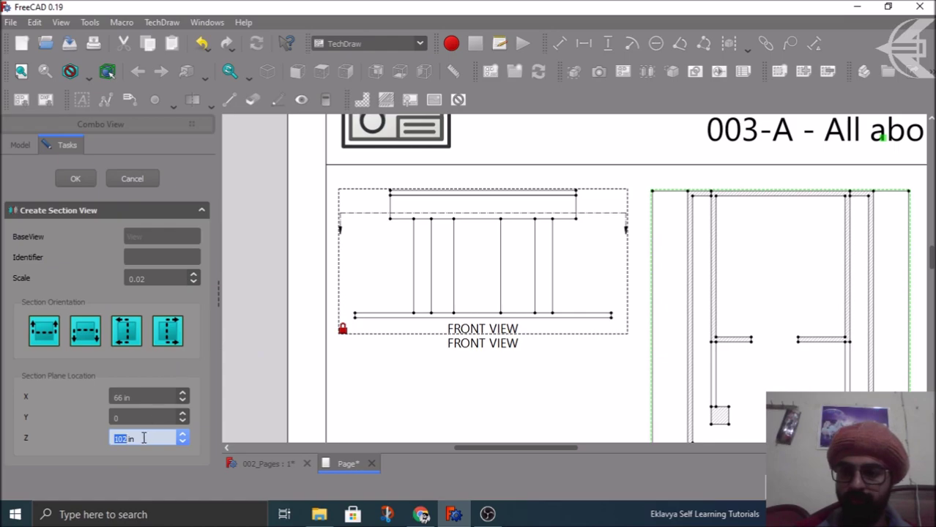
# - Fine-tune the section plane Z to 83 in, dismissing the reappearing message log
pyautogui.scroll(-5, 143, 438)
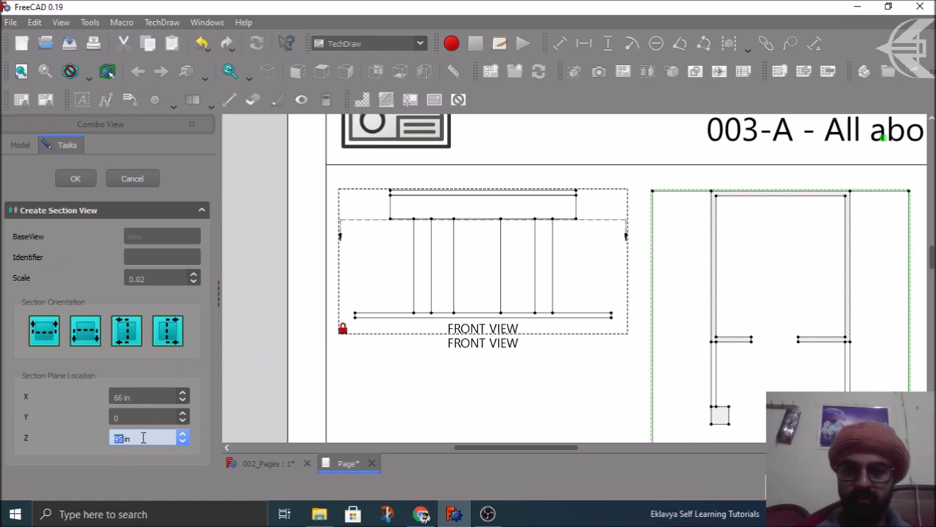
pyautogui.scroll(-2, 143, 438)
pyautogui.scroll(4, 143, 438)
pyautogui.scroll(8, 143, 438)
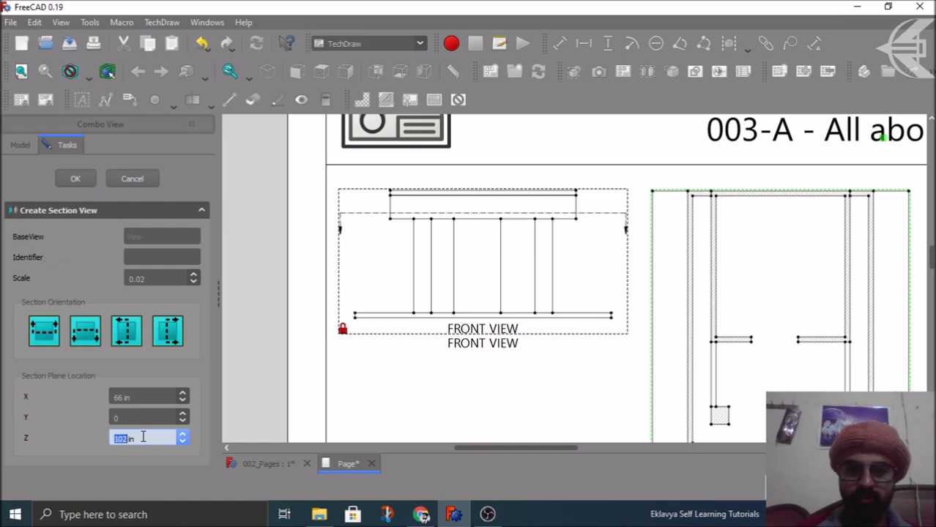
pyautogui.scroll(7, 143, 438)
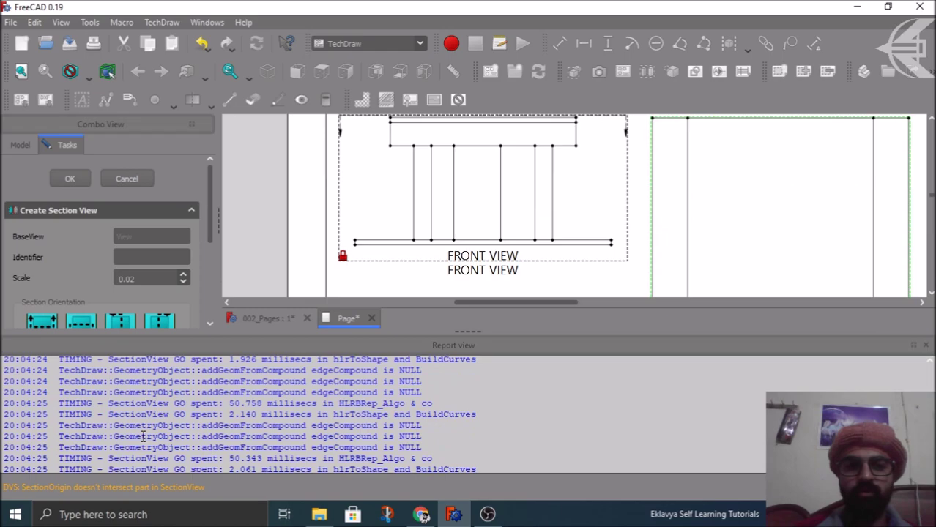
pyautogui.click(926, 345)
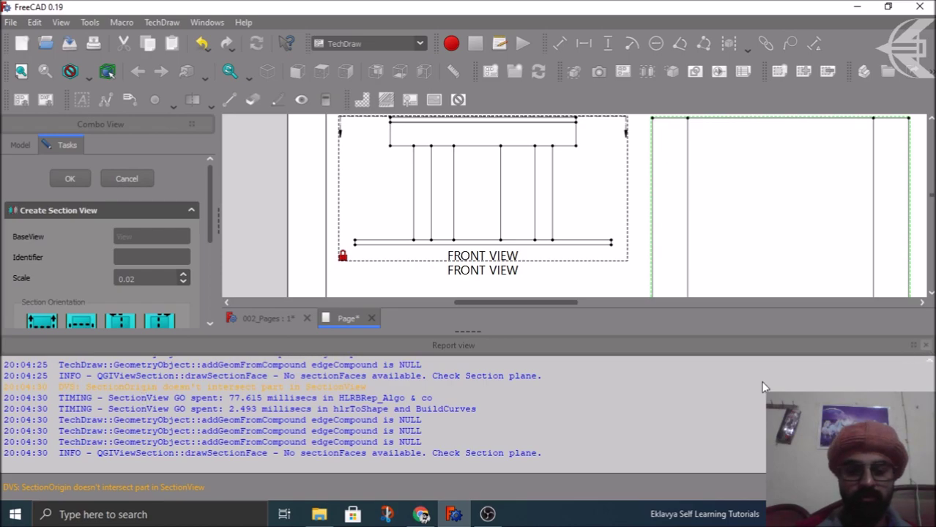
pyautogui.click(926, 344)
pyautogui.scroll(-1, 154, 437)
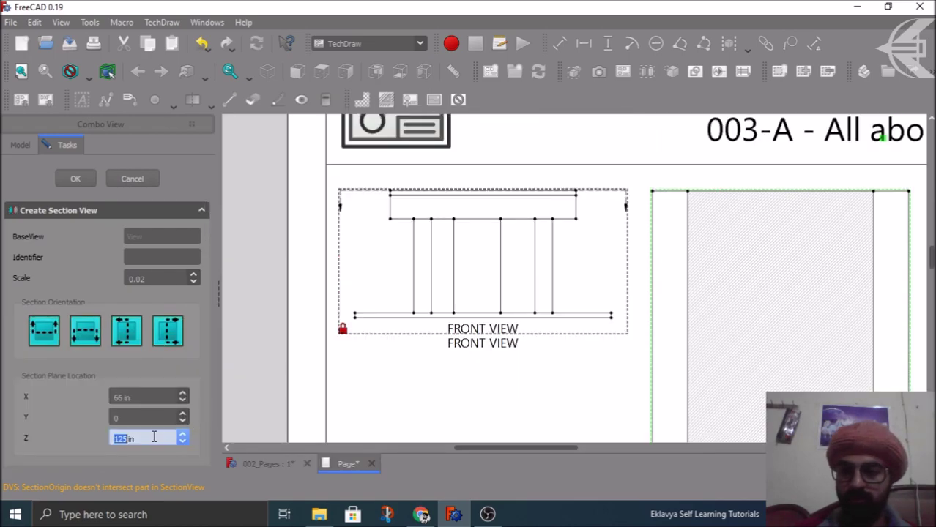
pyautogui.scroll(-1, 154, 437)
pyautogui.scroll(-2, 154, 437)
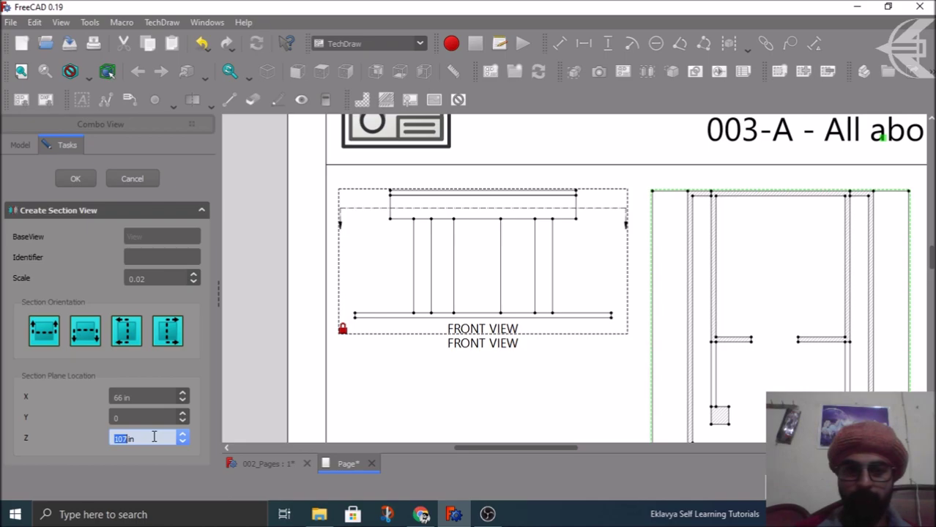
pyautogui.scroll(1, 154, 437)
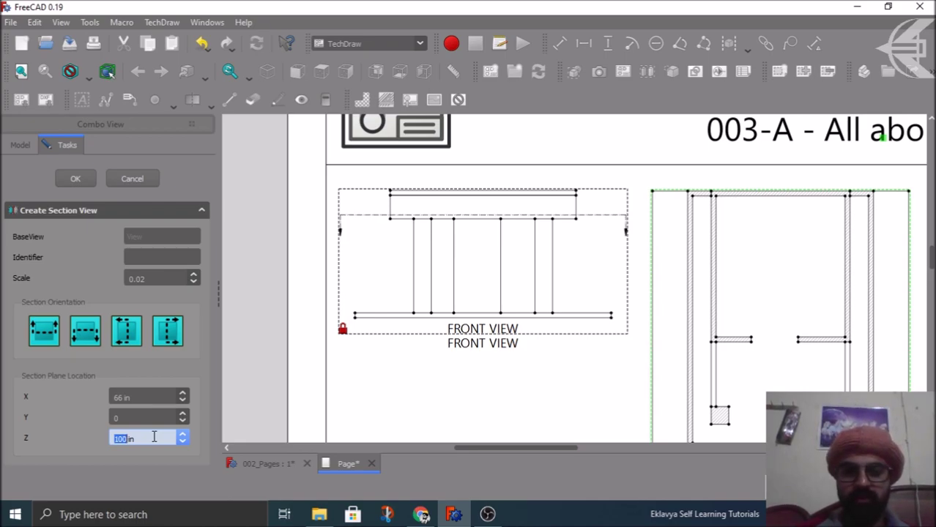
pyautogui.scroll(-2, 154, 437)
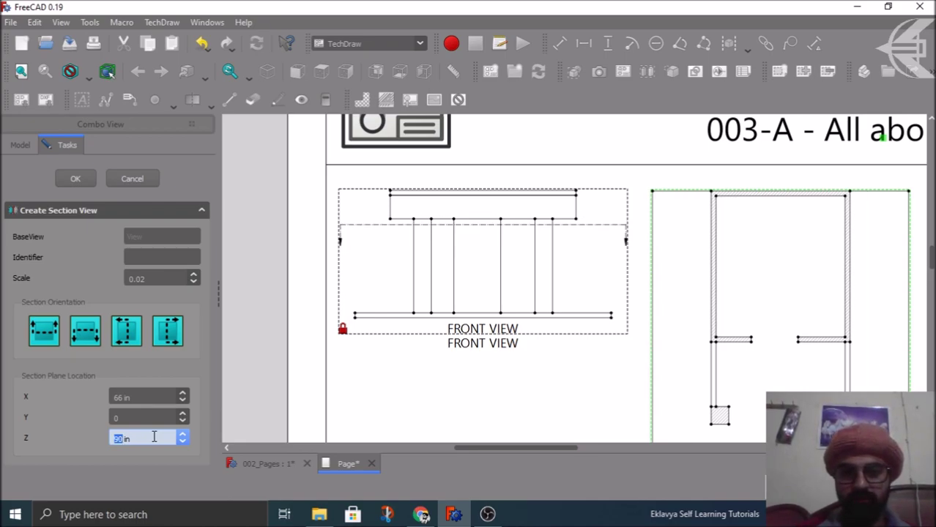
pyautogui.scroll(-1, 154, 438)
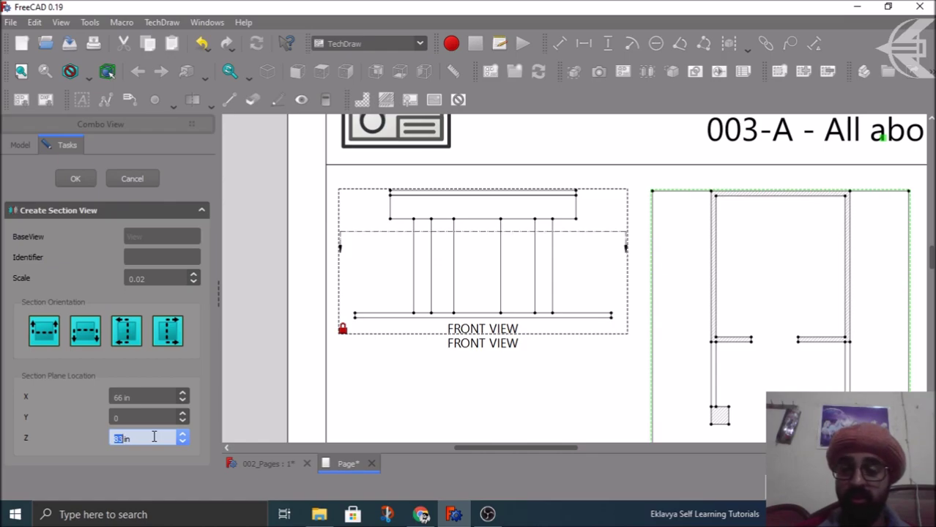
# - Give the section identifier A and create Section A - A
pyautogui.click(137, 260)
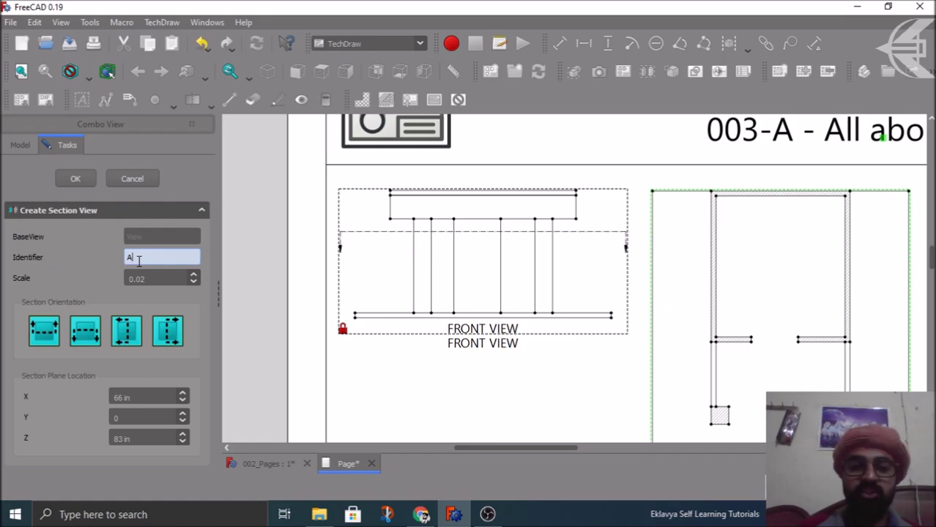
pyautogui.click(79, 180)
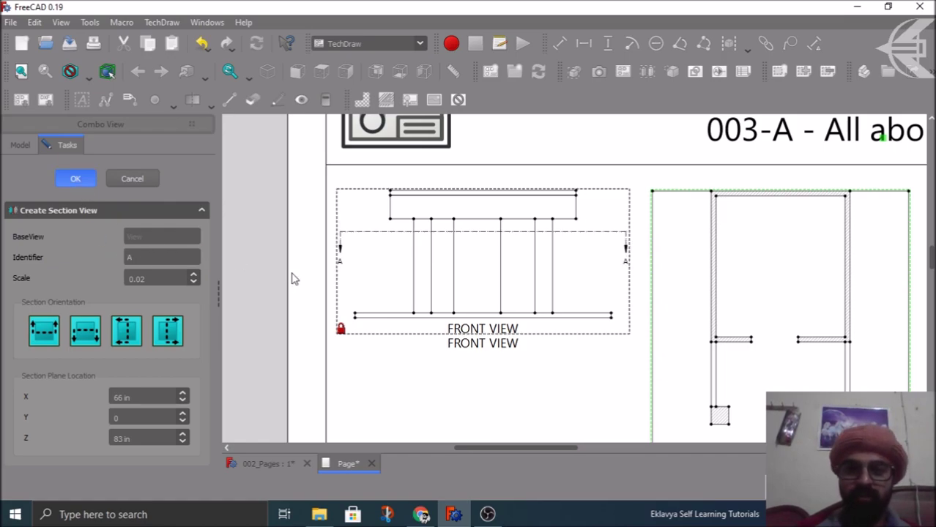
pyautogui.scroll(5, 340, 263)
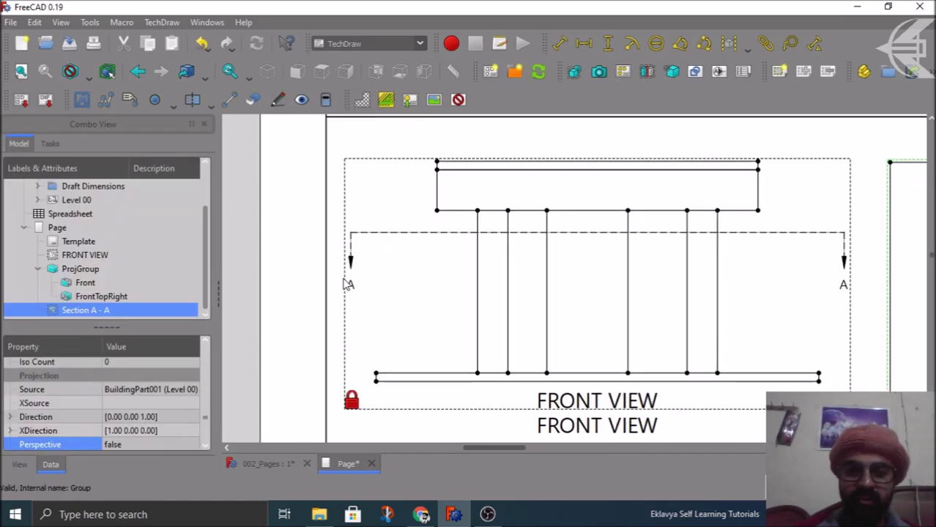
pyautogui.scroll(-6, 729, 329)
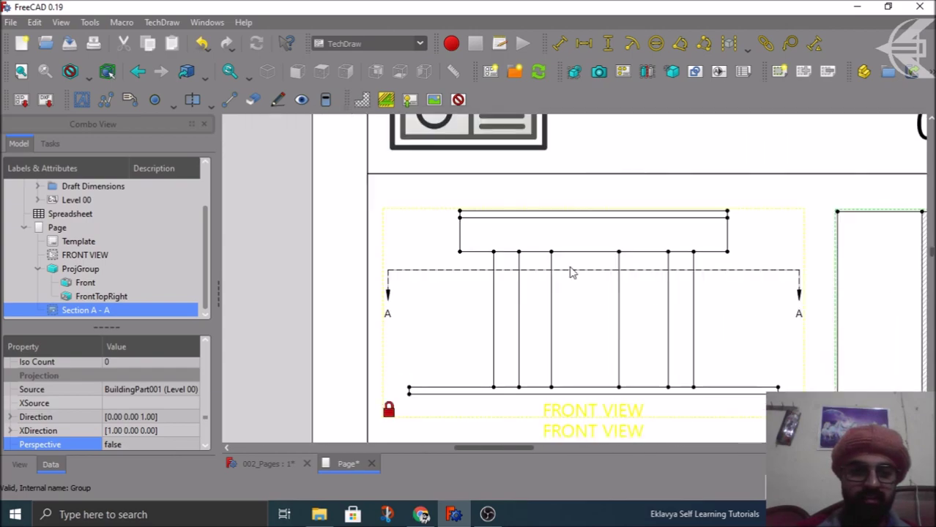
pyautogui.scroll(-2, 633, 293)
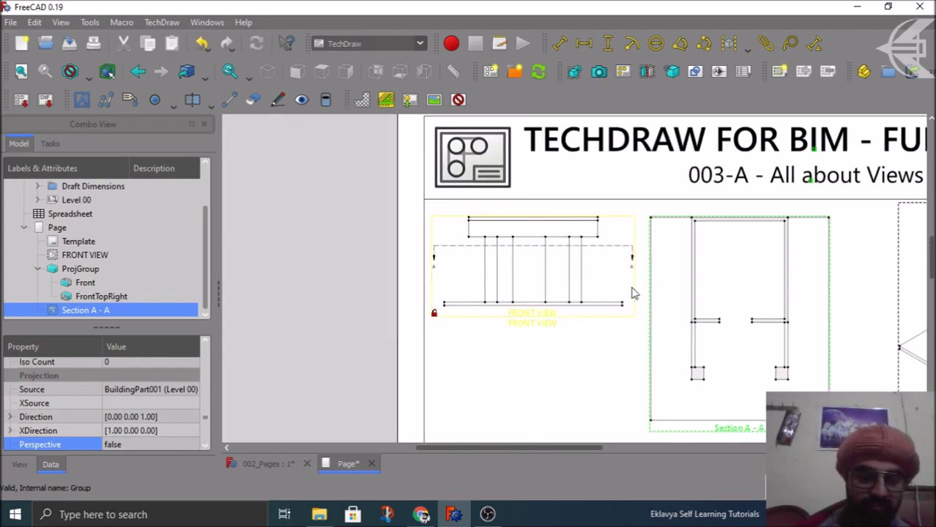
pyautogui.scroll(4, 734, 419)
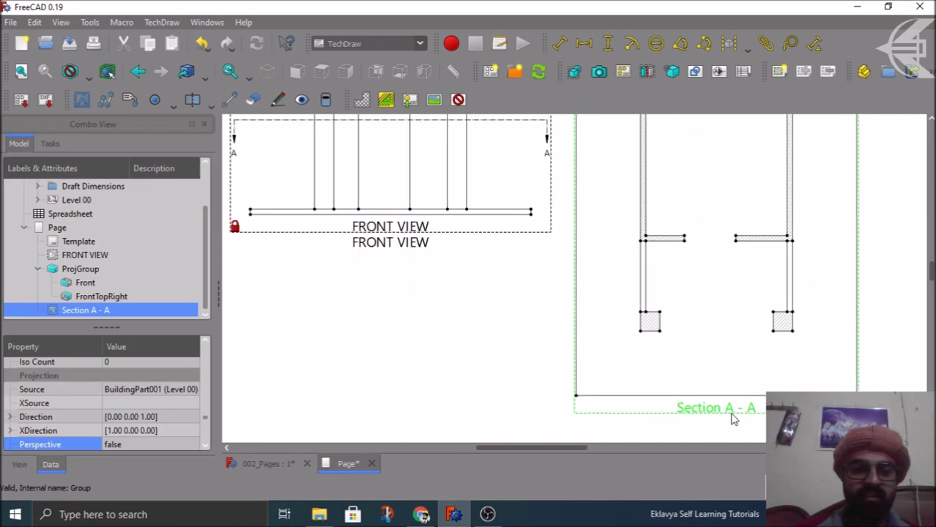
pyautogui.scroll(-4, 670, 388)
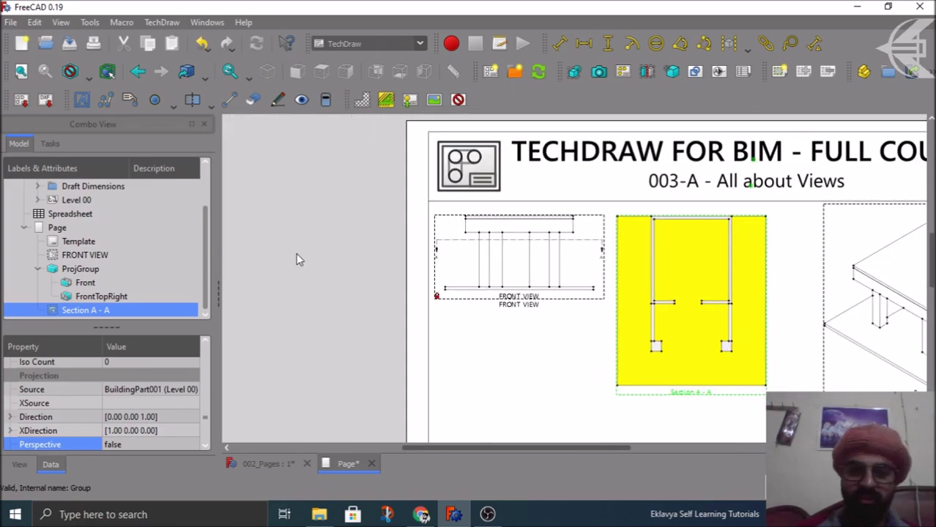
pyautogui.scroll(-1, 277, 228)
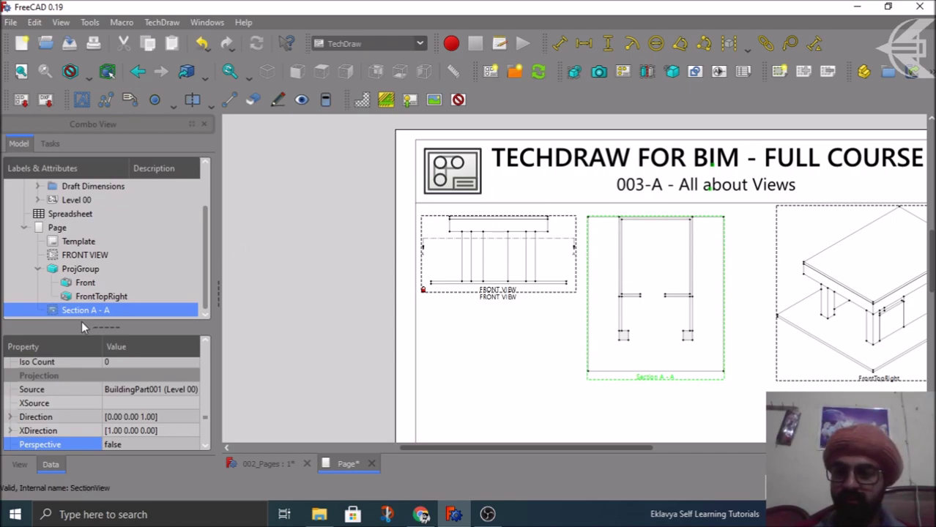
# - Bind the Section A - A caption to the expression <<Section A - A>>.Label and recompute
pyautogui.scroll(10, 47, 379)
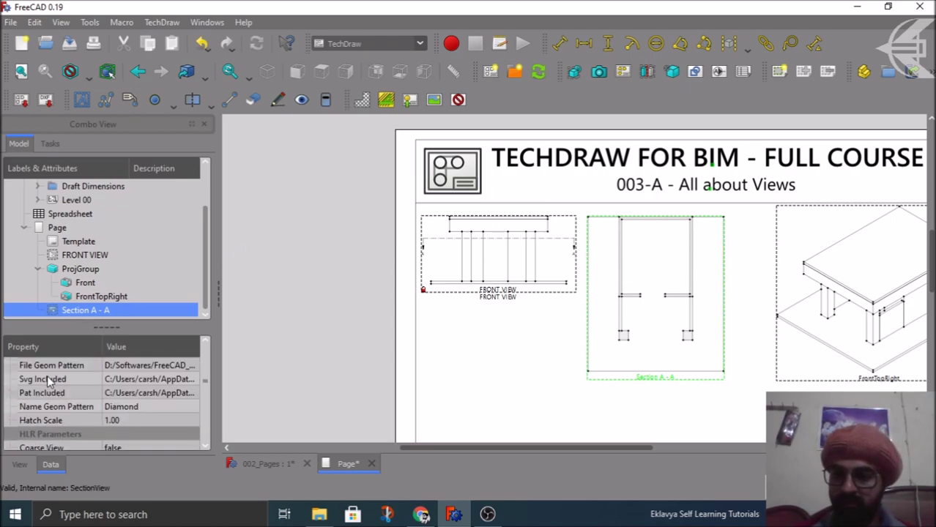
pyautogui.scroll(2, 47, 375)
pyautogui.scroll(-1, 55, 380)
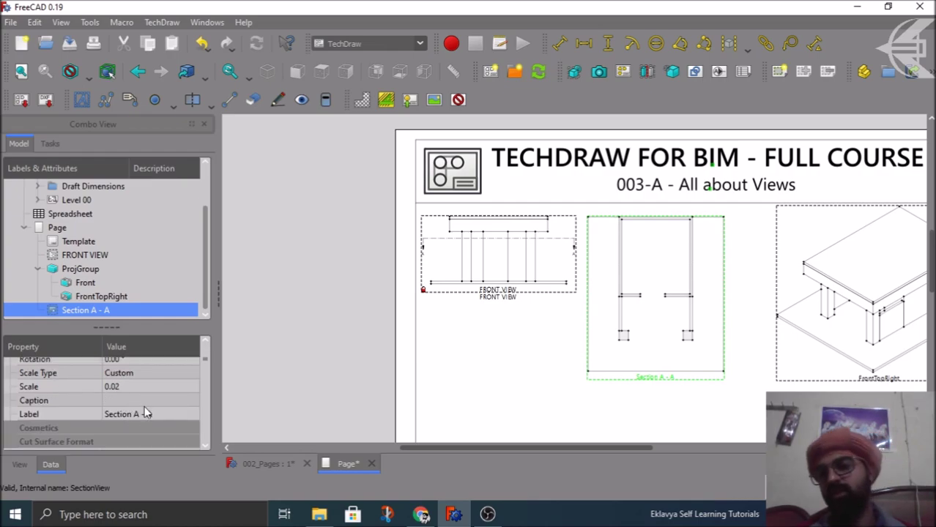
pyautogui.click(178, 400)
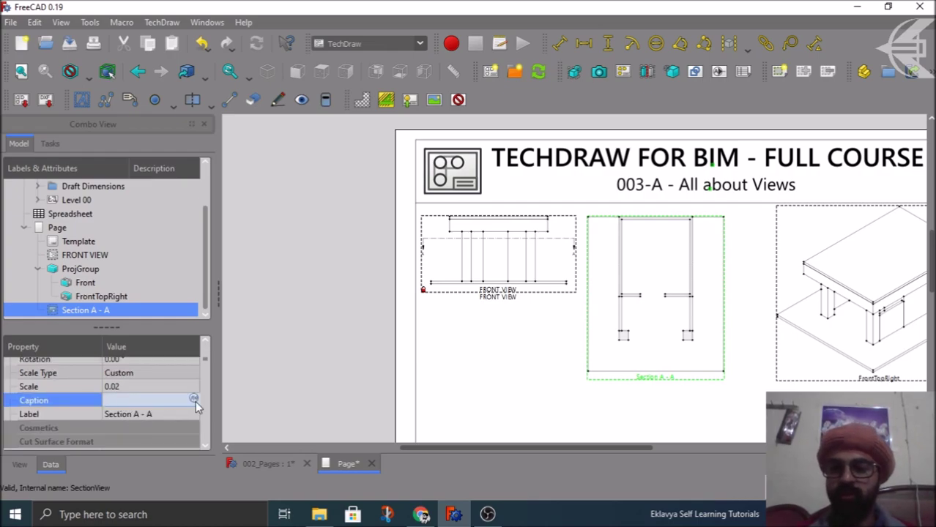
pyautogui.click(194, 400)
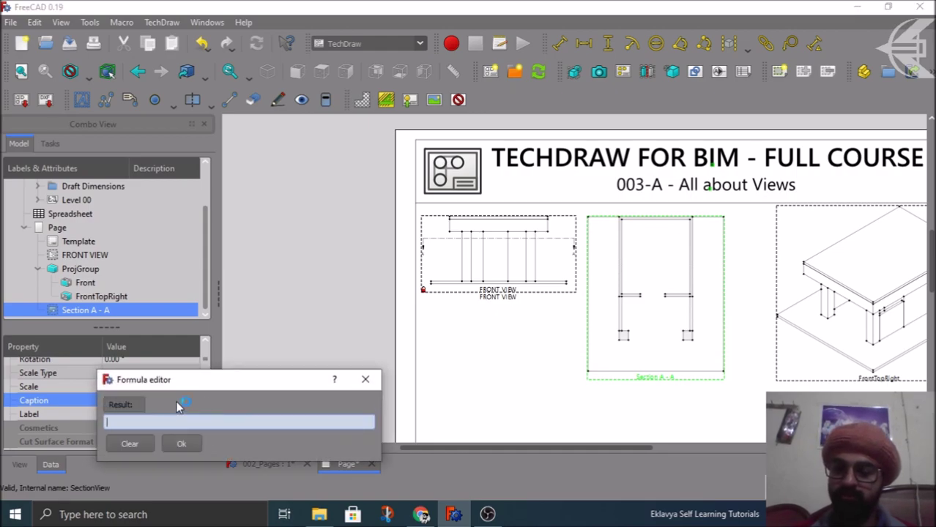
pyautogui.write('Sec')
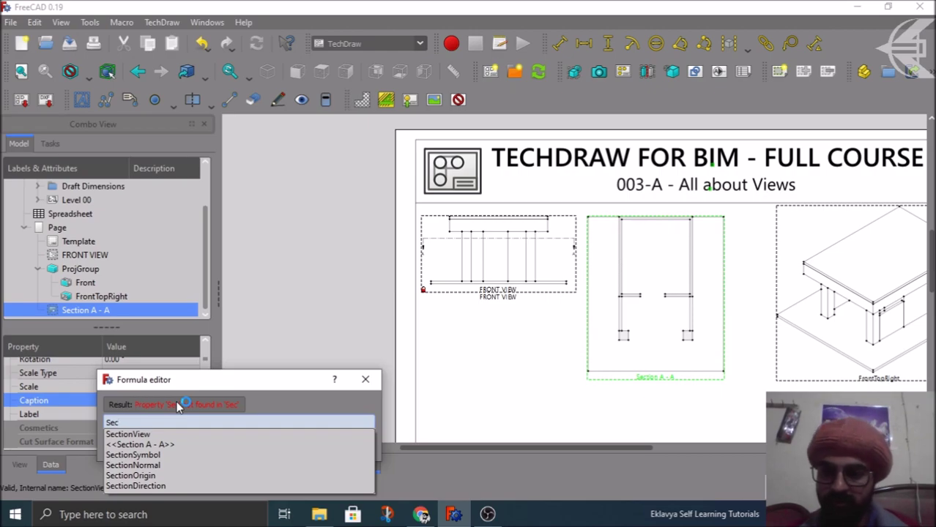
pyautogui.press('Down')
pyautogui.press('Down')
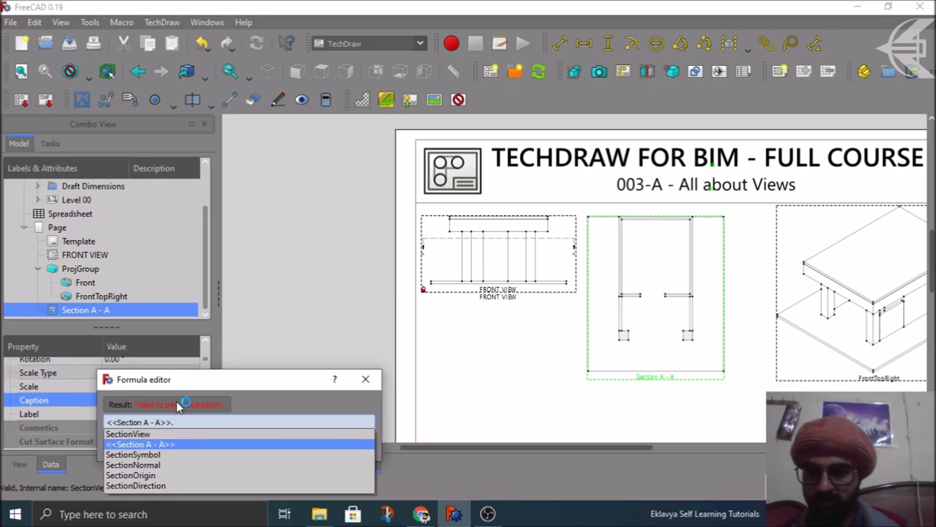
pyautogui.write('la')
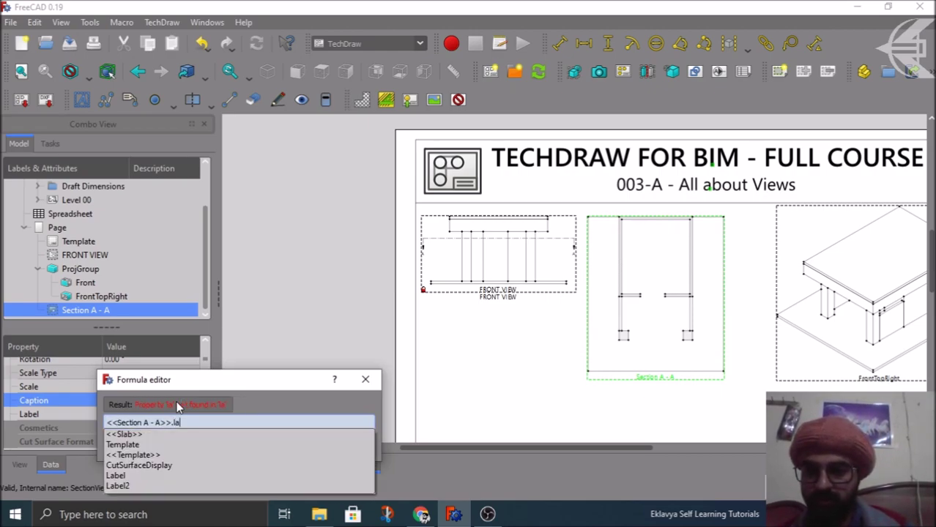
pyautogui.press('Down')
pyautogui.press('Down')
pyautogui.press('Down')
pyautogui.press('Down')
pyautogui.press('Down')
pyautogui.press('Return')
pyautogui.click(179, 444)
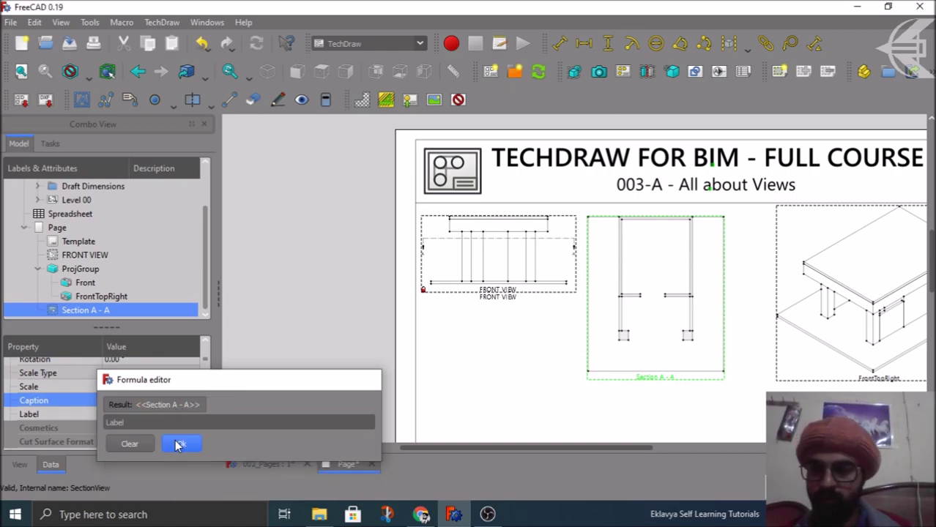
pyautogui.click(293, 354)
pyautogui.click(539, 71)
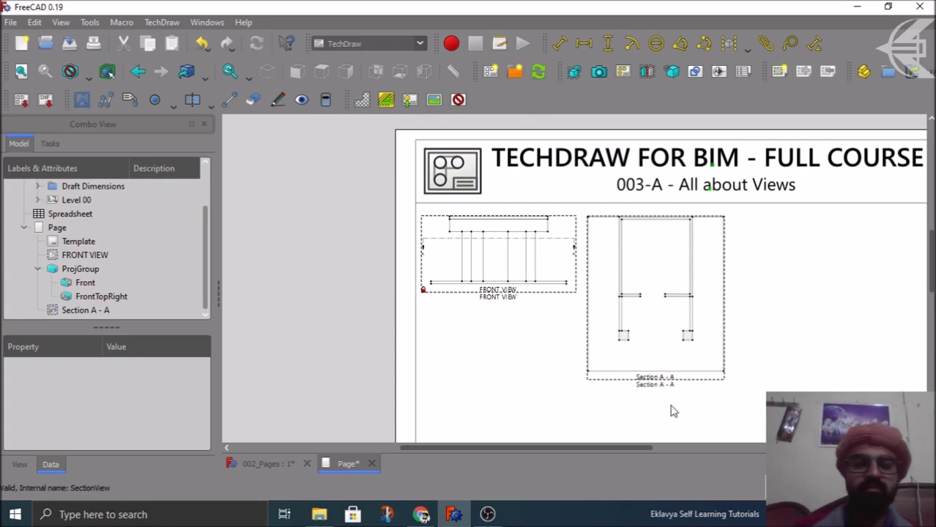
# - Drag the isometric FrontTopRight view onto the sheet's upper right
pyautogui.scroll(3, 674, 403)
pyautogui.scroll(-5, 529, 295)
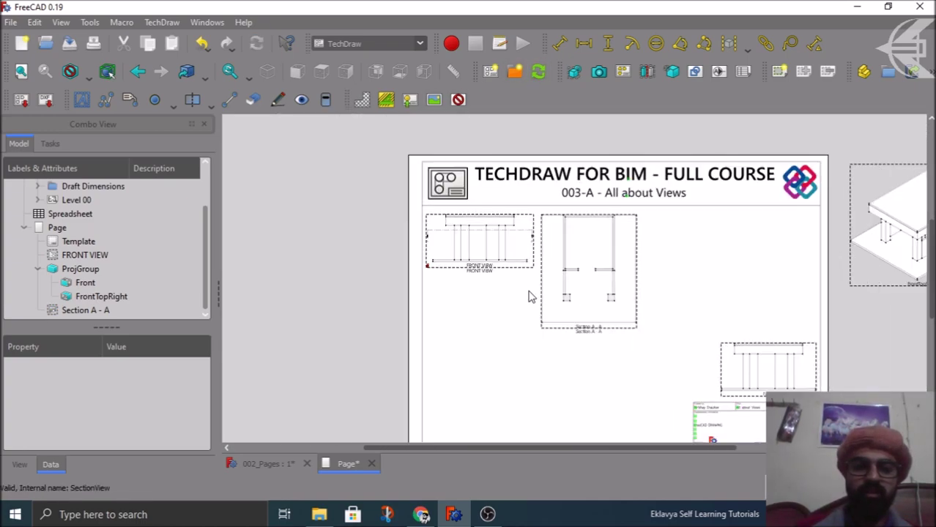
pyautogui.scroll(-1, 529, 294)
pyautogui.click(859, 289)
pyautogui.moveTo(831, 296); pyautogui.dragTo(714, 329)
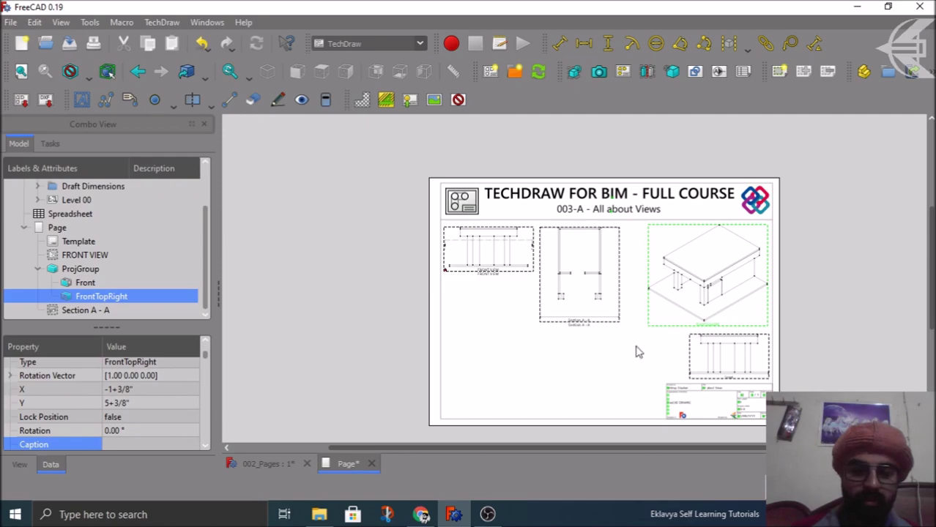
pyautogui.click(587, 341)
# - Start a new section view based on FRONT VIEW
pyautogui.scroll(1, 513, 310)
pyautogui.scroll(1, 512, 310)
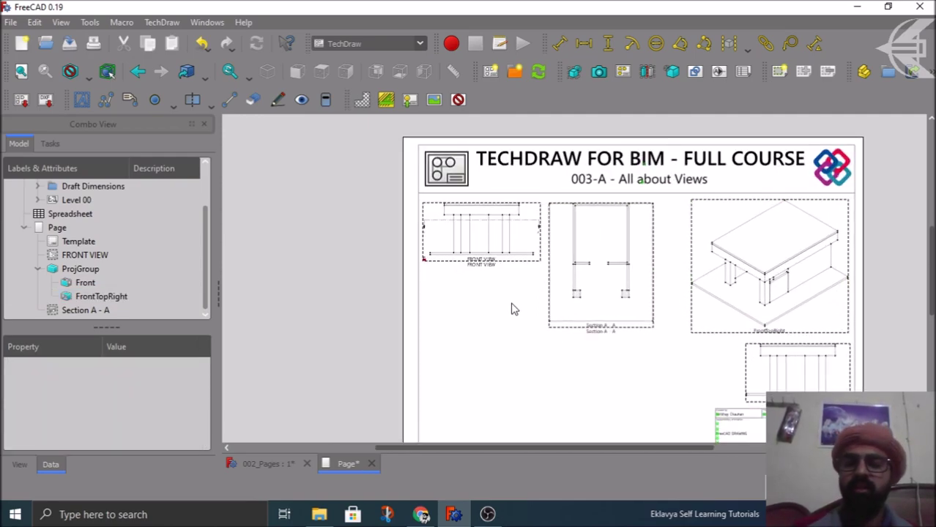
pyautogui.click(481, 263)
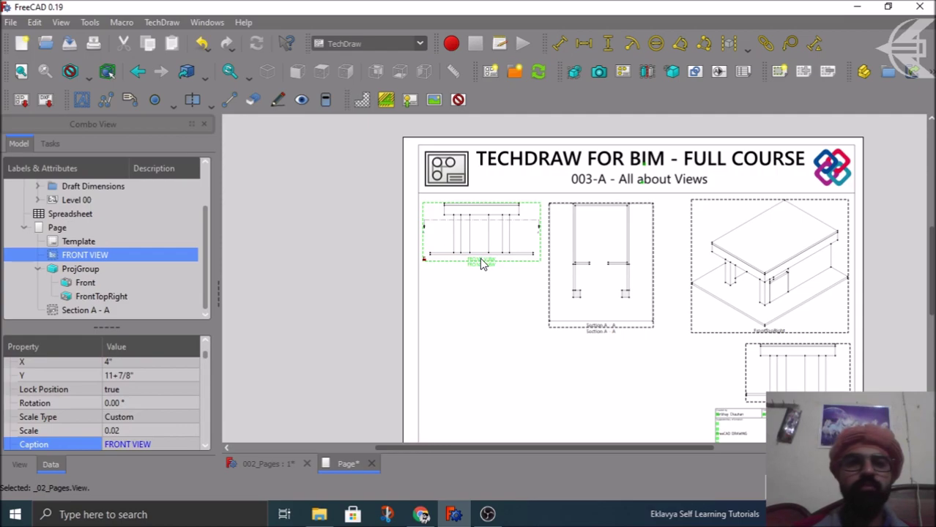
pyautogui.click(647, 71)
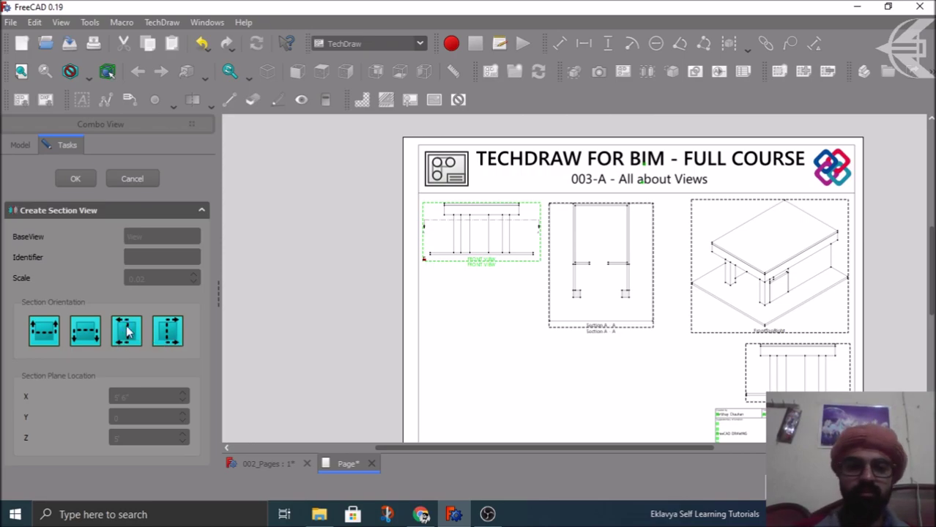
# - Create Section B - B with identifier B beside FRONT VIEW, moving Section A - A lower left
pyautogui.click(127, 331)
pyautogui.click(925, 347)
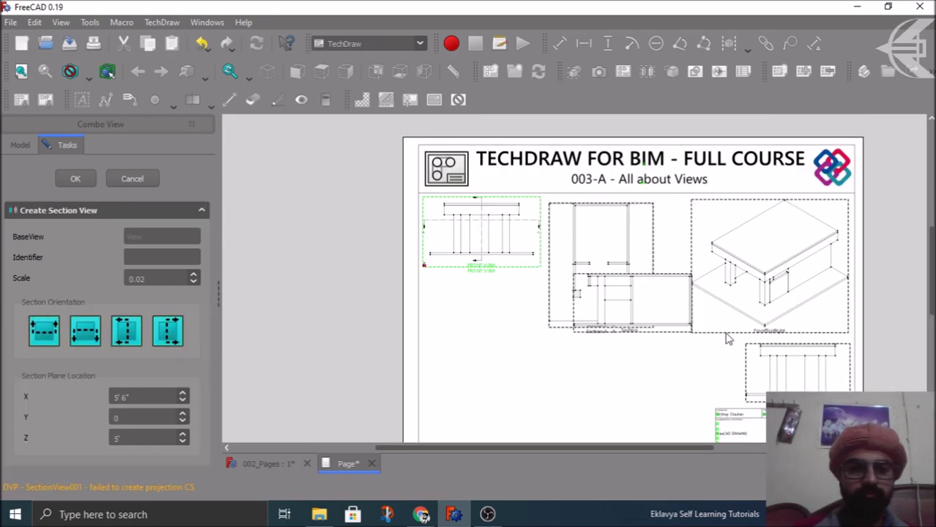
pyautogui.moveTo(633, 337); pyautogui.dragTo(504, 399)
pyautogui.scroll(-1, 513, 170)
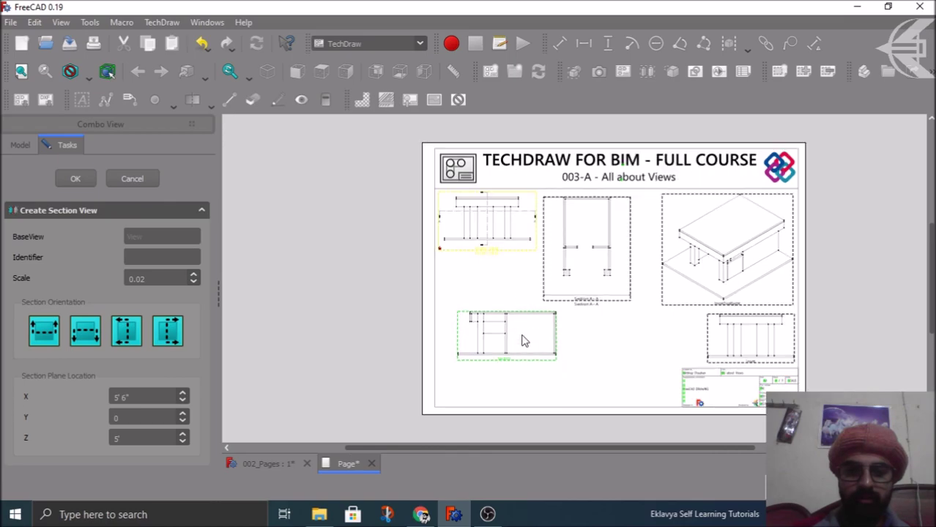
pyautogui.moveTo(522, 356); pyautogui.dragTo(623, 361)
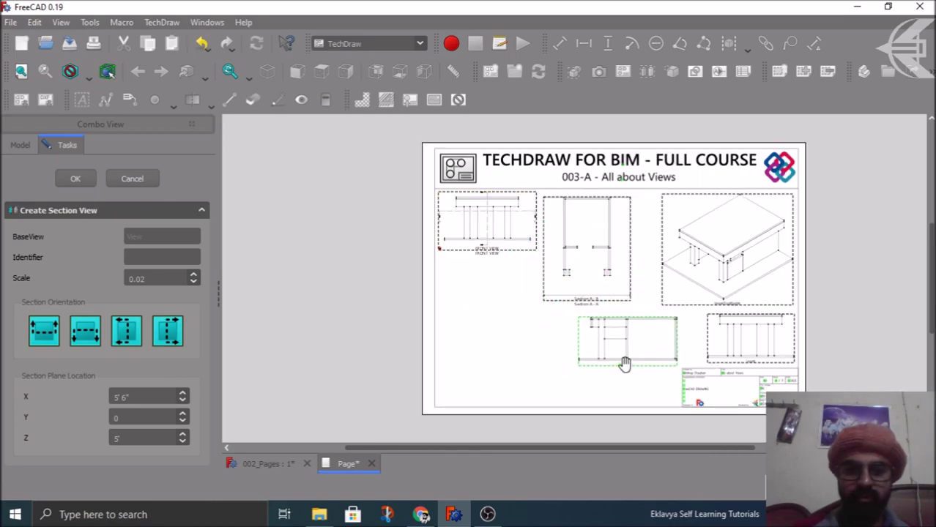
pyautogui.moveTo(581, 304); pyautogui.dragTo(482, 382)
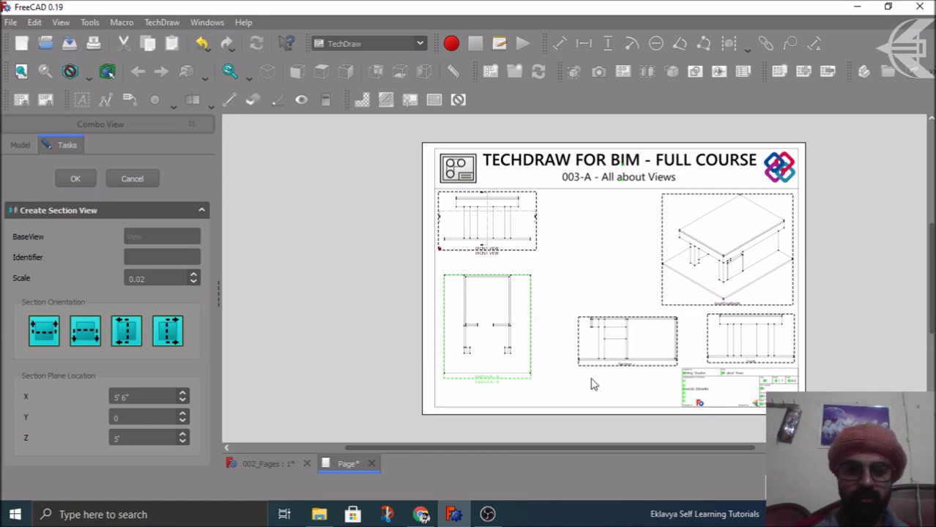
pyautogui.moveTo(629, 367); pyautogui.dragTo(601, 254)
pyautogui.click(136, 256)
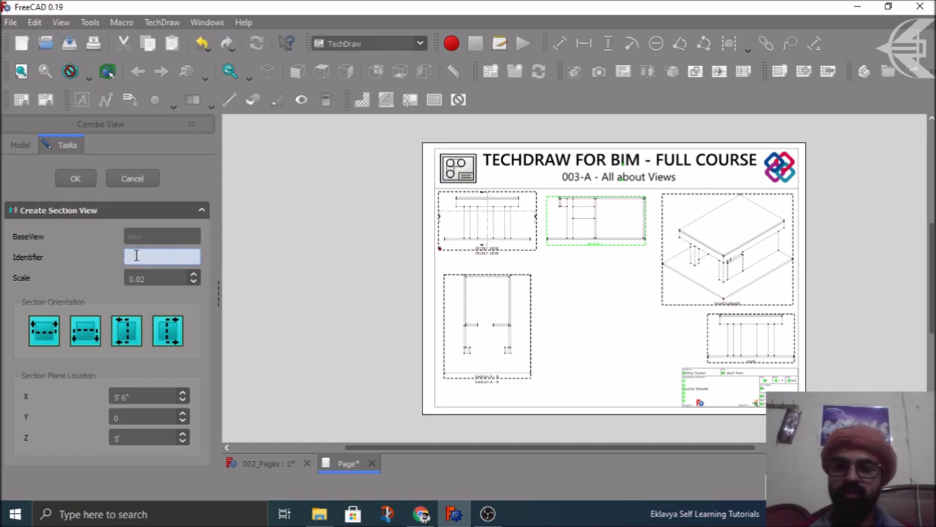
pyautogui.click(74, 182)
# - Turn off the TechDraw view frames on the page
pyautogui.scroll(2, 475, 192)
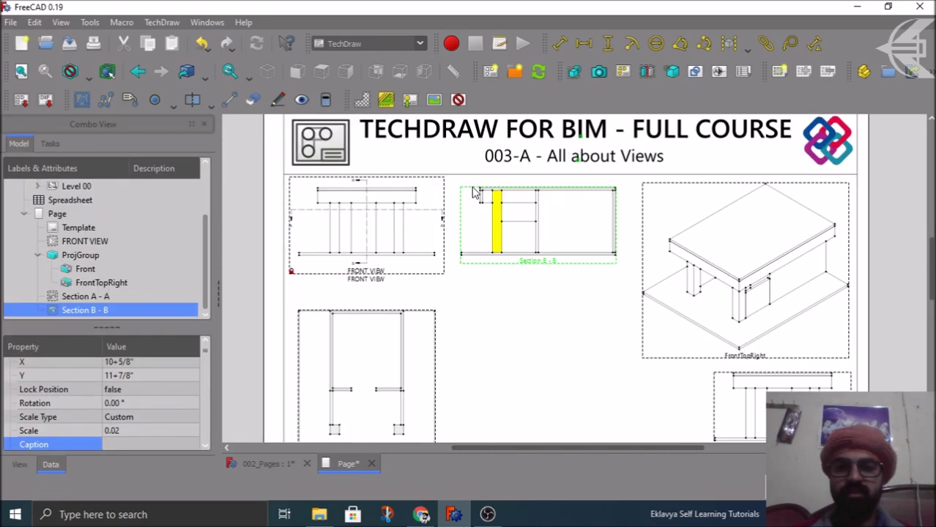
pyautogui.scroll(3, 338, 180)
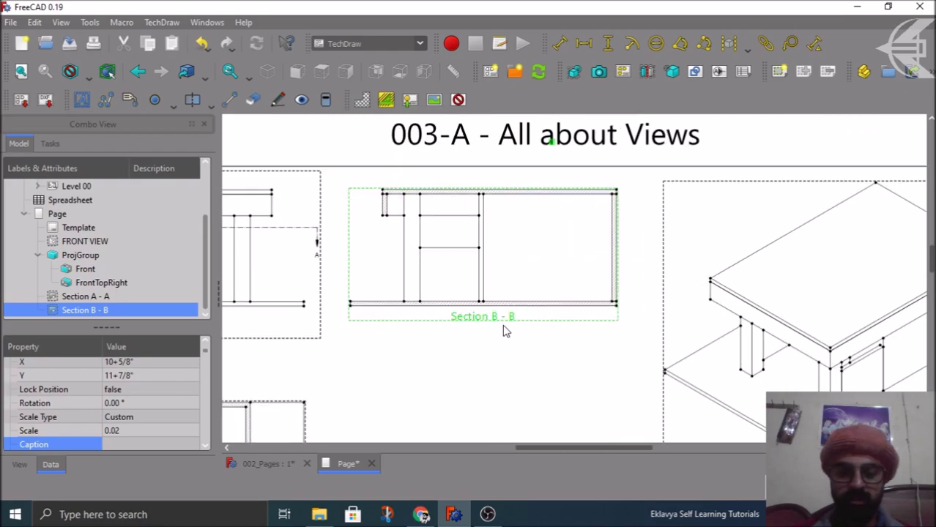
pyautogui.scroll(-3, 679, 325)
pyautogui.scroll(3, 312, 233)
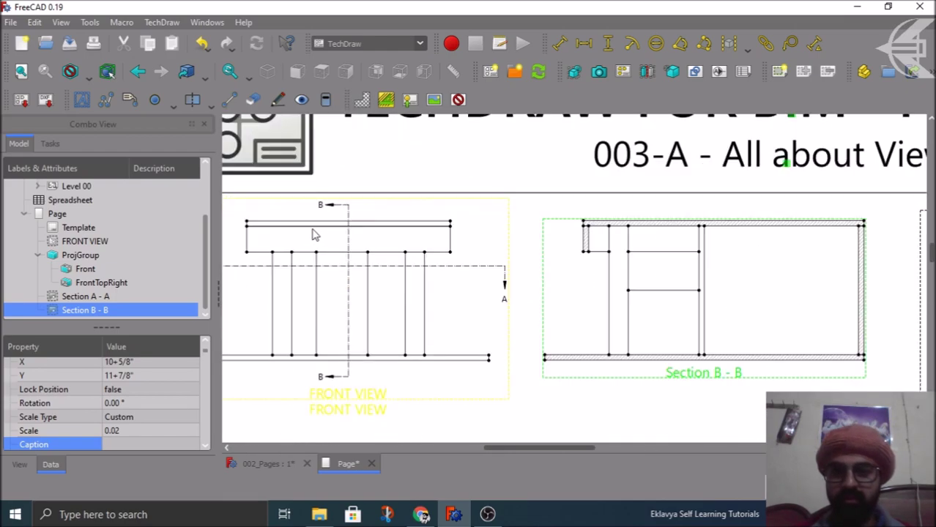
pyautogui.scroll(-3, 452, 233)
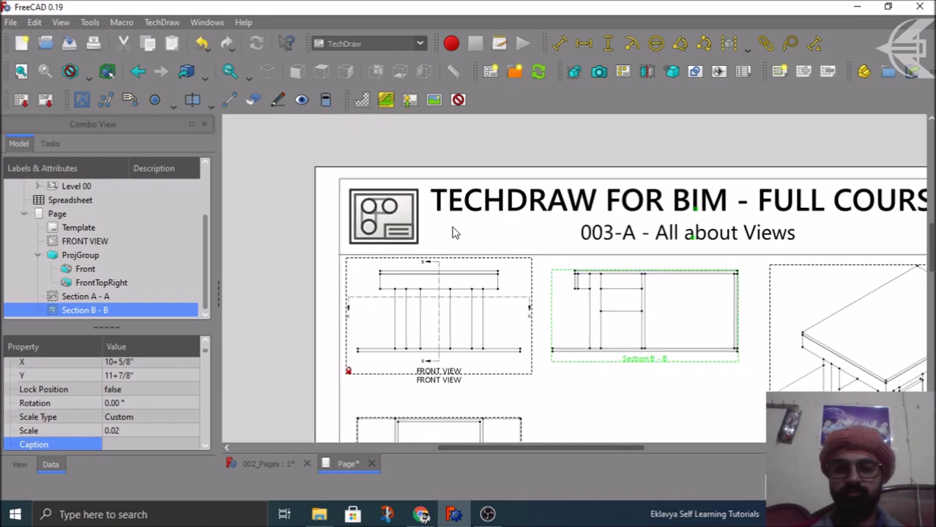
pyautogui.scroll(-3, 452, 233)
pyautogui.click(458, 100)
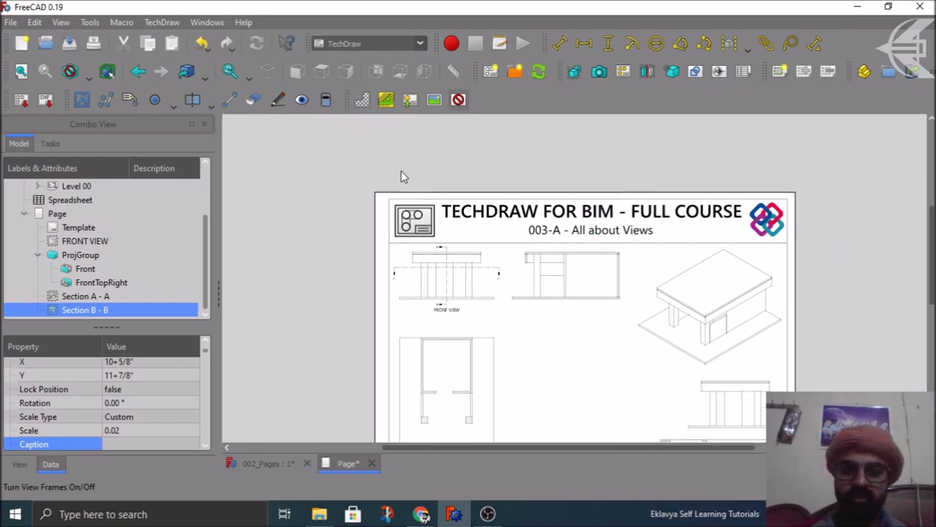
# - Zoom into Section A - A and select it in the Model tree as the detail base
pyautogui.scroll(-2, 402, 175)
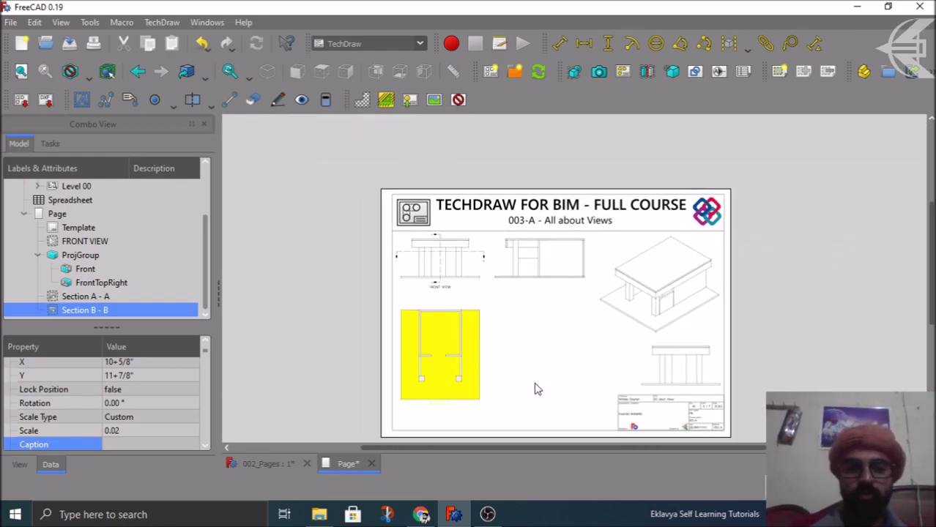
pyautogui.scroll(2, 519, 432)
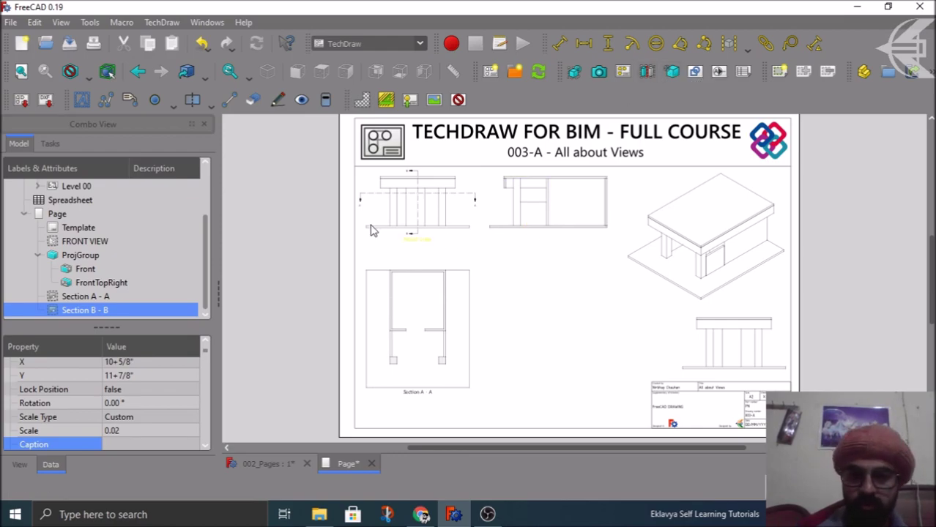
pyautogui.scroll(-1, 372, 230)
pyautogui.scroll(1, 446, 318)
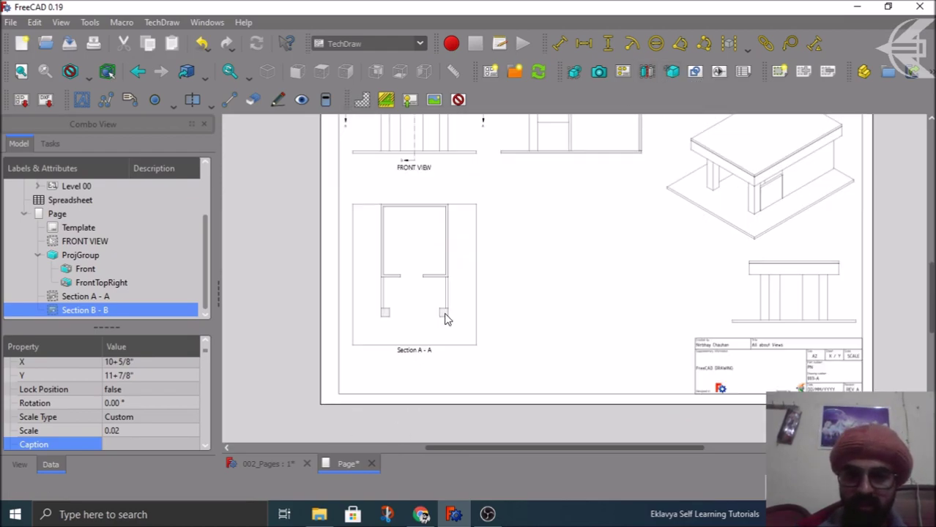
pyautogui.moveTo(445, 318); pyautogui.dragTo(445, 414, button='middle')
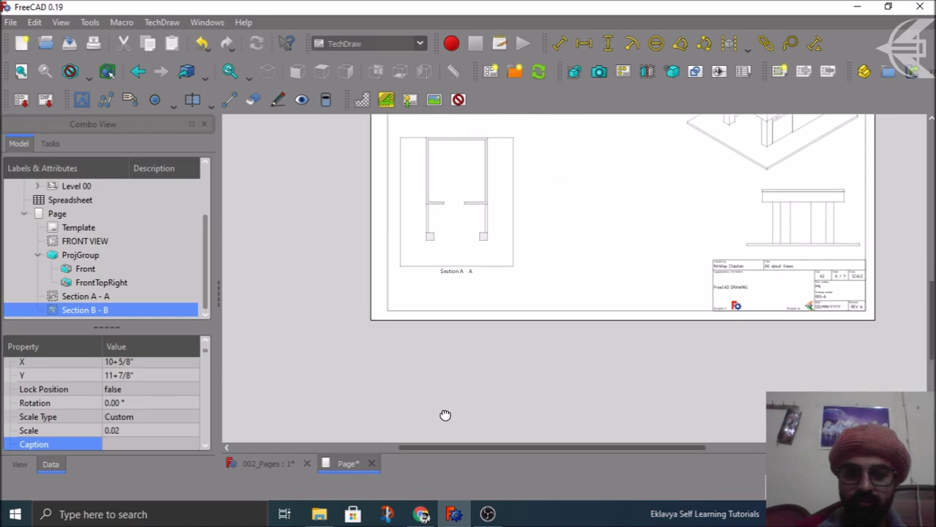
pyautogui.scroll(3, 475, 223)
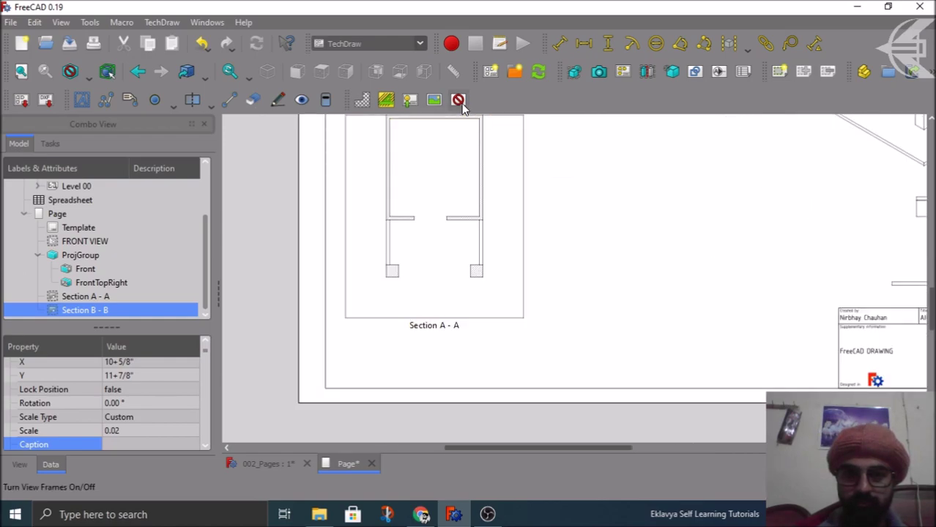
pyautogui.scroll(2, 478, 272)
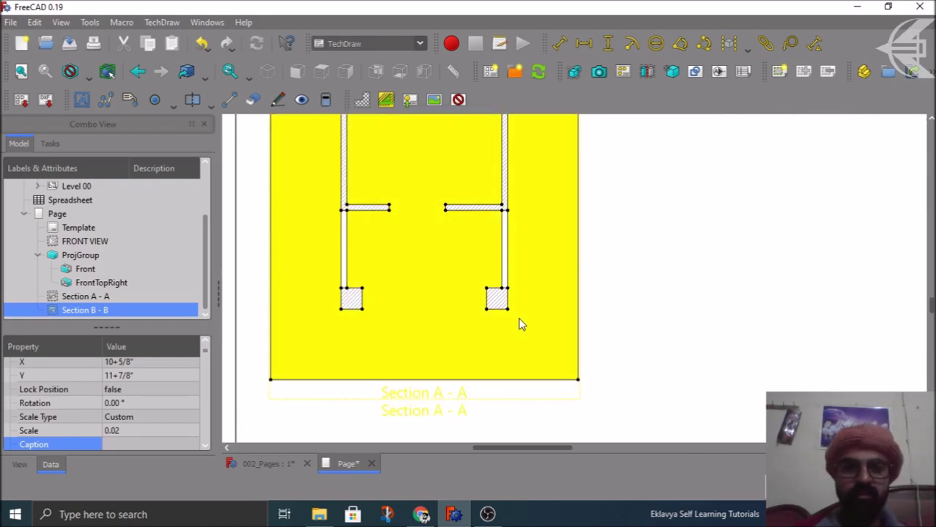
pyautogui.click(86, 297)
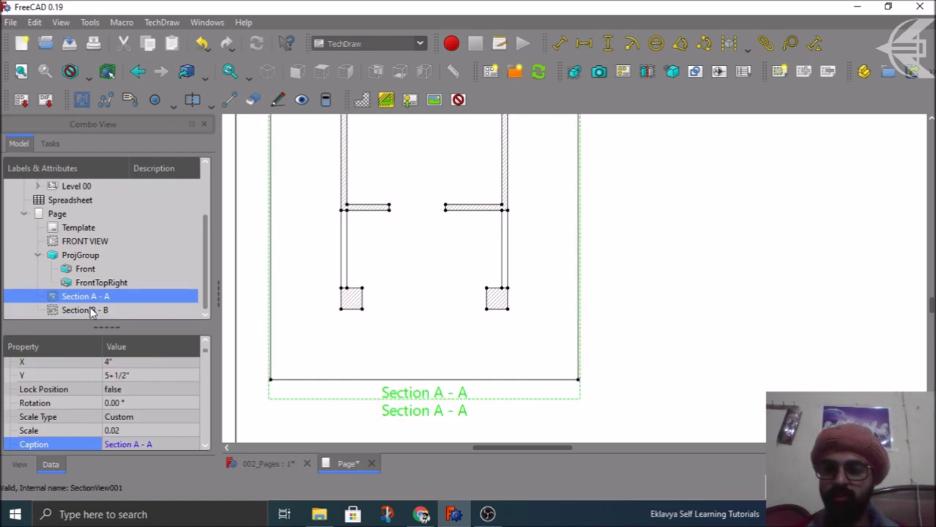
pyautogui.click(92, 310)
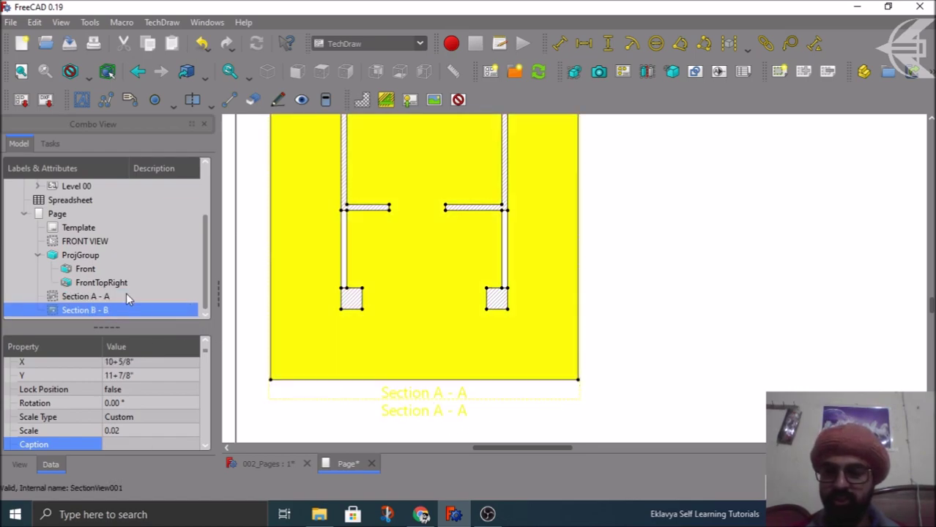
pyautogui.click(103, 298)
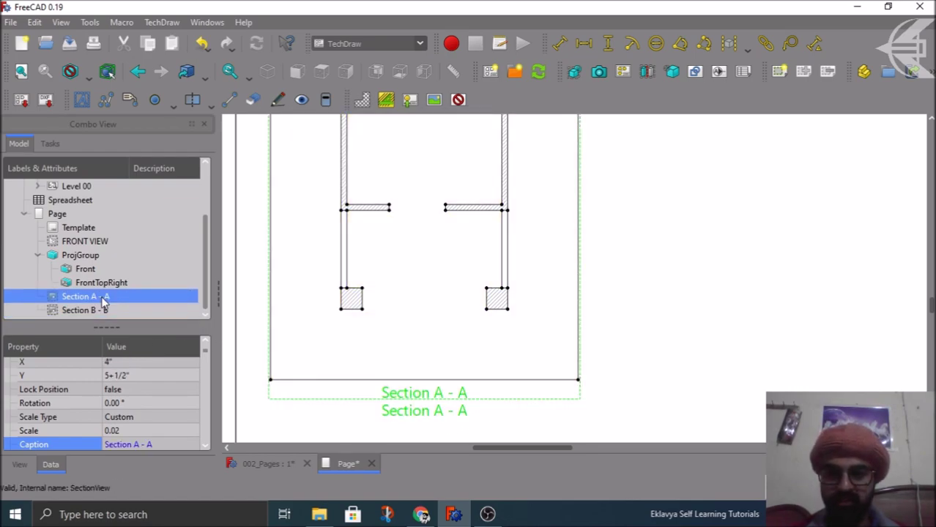
# - Start a detail view of Section A - A with radius 25.3937 in and scale factor 0.04
pyautogui.click(673, 72)
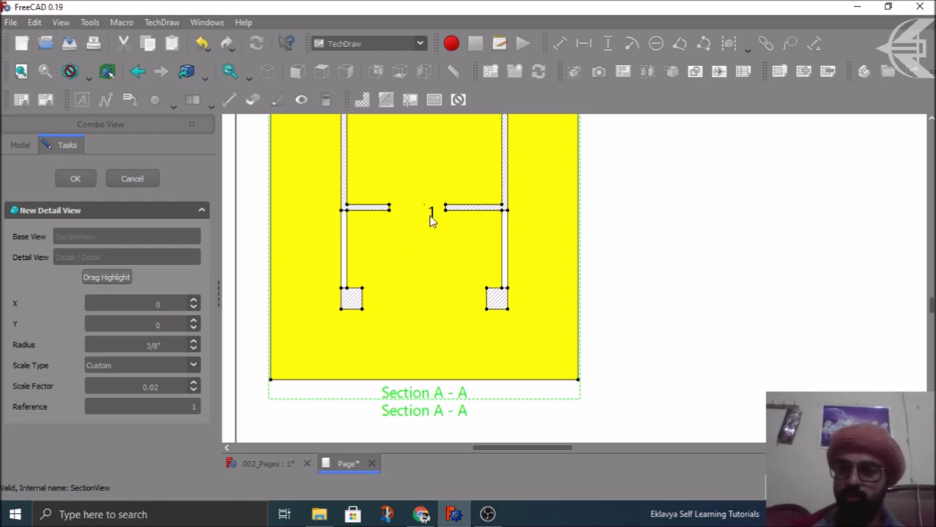
pyautogui.click(167, 345)
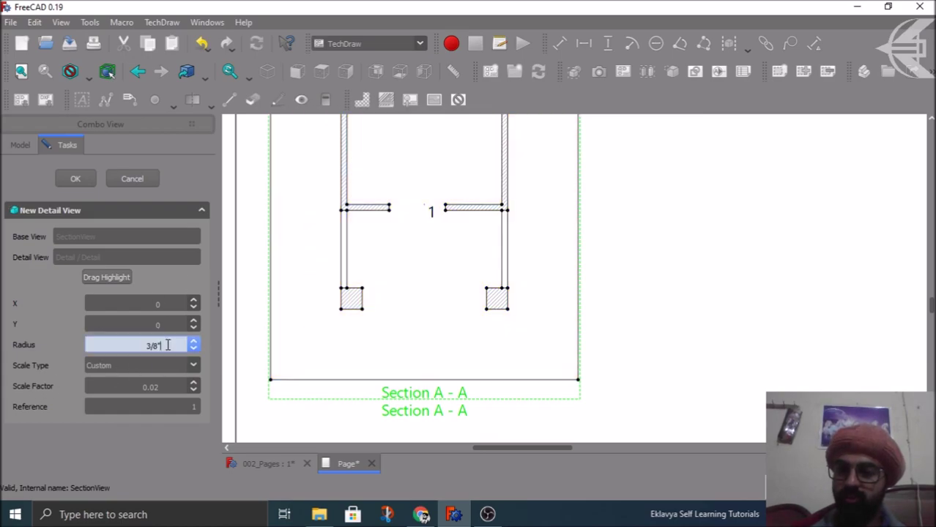
pyautogui.press('Return')
pyautogui.scroll(13, 165, 347)
pyautogui.scroll(5, 165, 346)
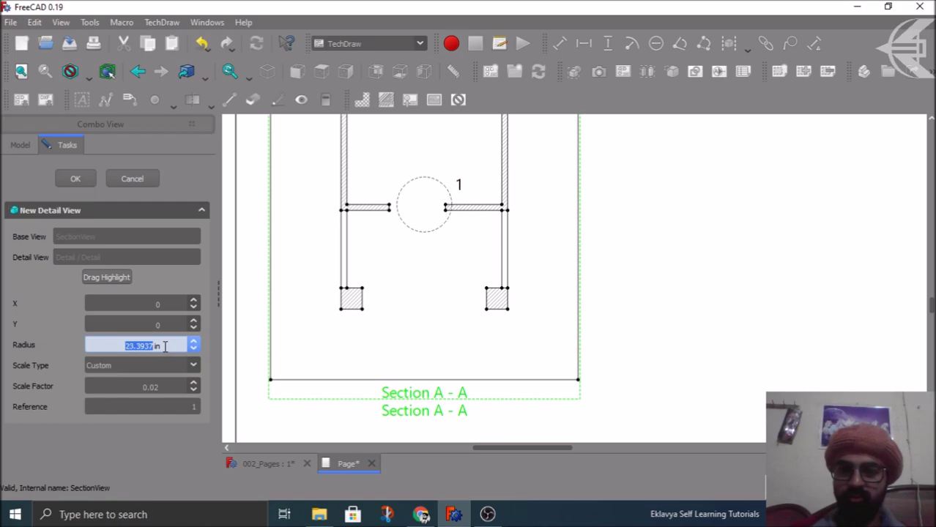
pyautogui.click(163, 388)
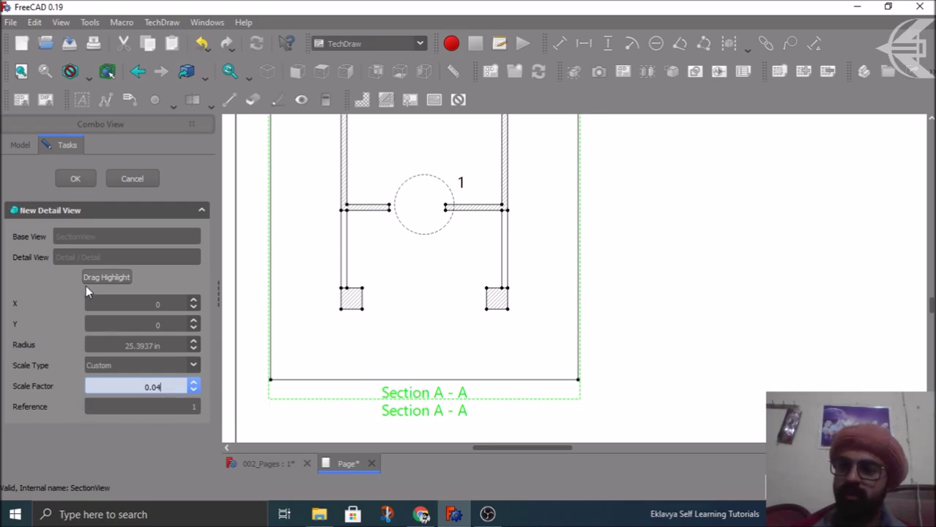
# - Centre the detail circle on the lower-right column at X 62.25 in, Y -80.375 in, and confirm
pyautogui.click(100, 276)
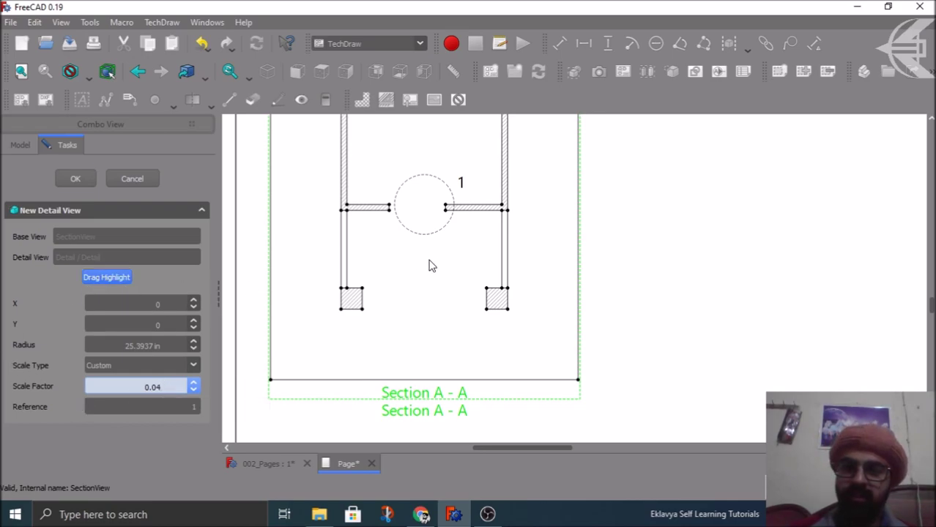
pyautogui.moveTo(471, 184); pyautogui.dragTo(543, 276)
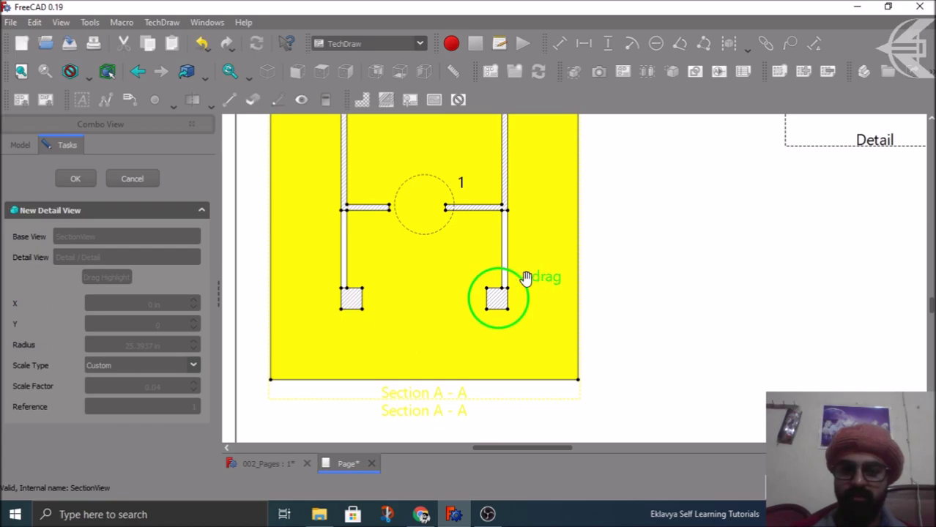
pyautogui.click(163, 327)
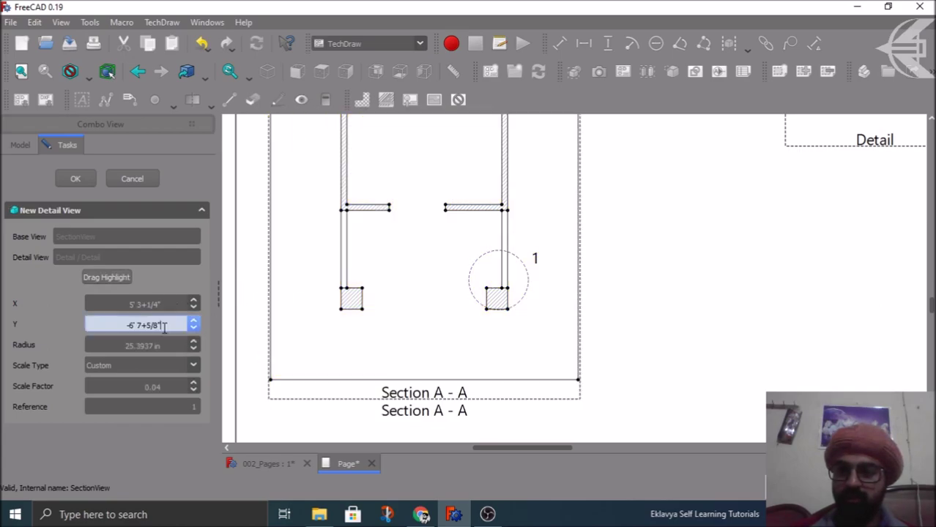
pyautogui.scroll(-6, 164, 328)
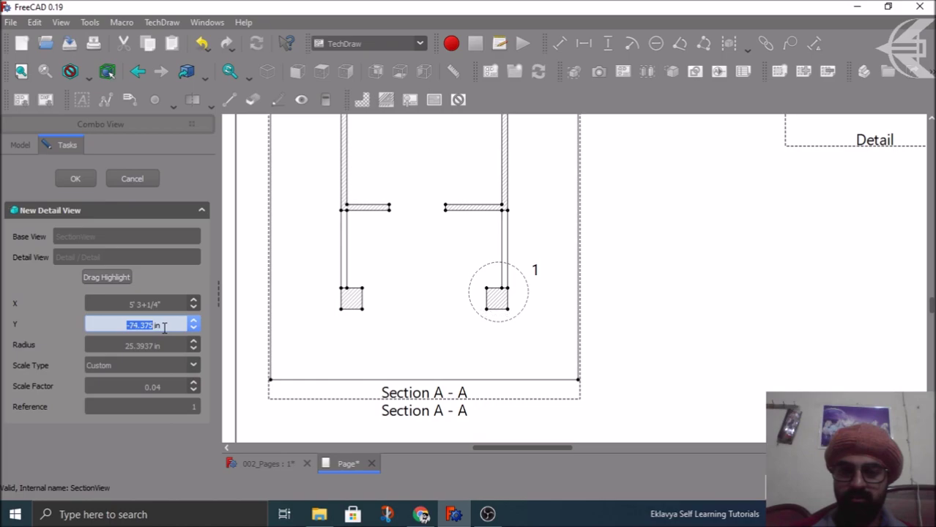
pyautogui.scroll(-1, 164, 327)
pyautogui.scroll(1, 164, 327)
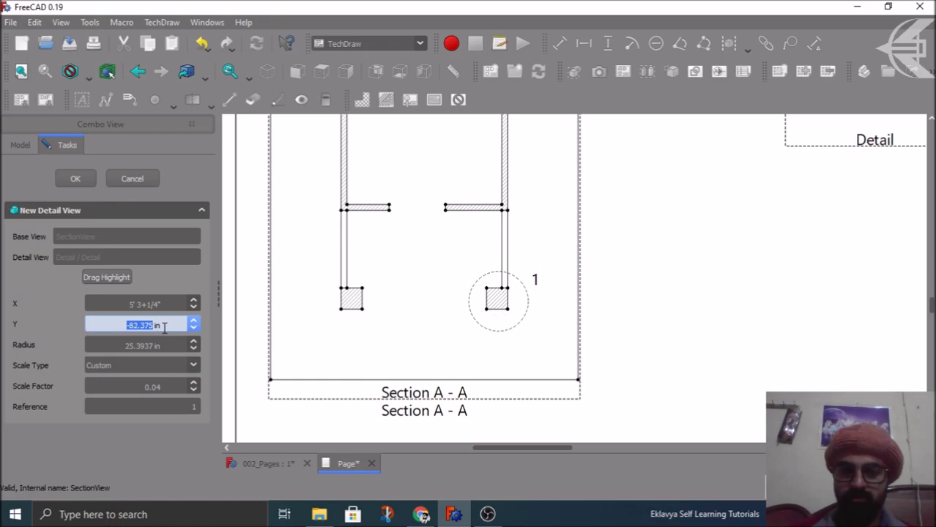
pyautogui.scroll(2, 165, 327)
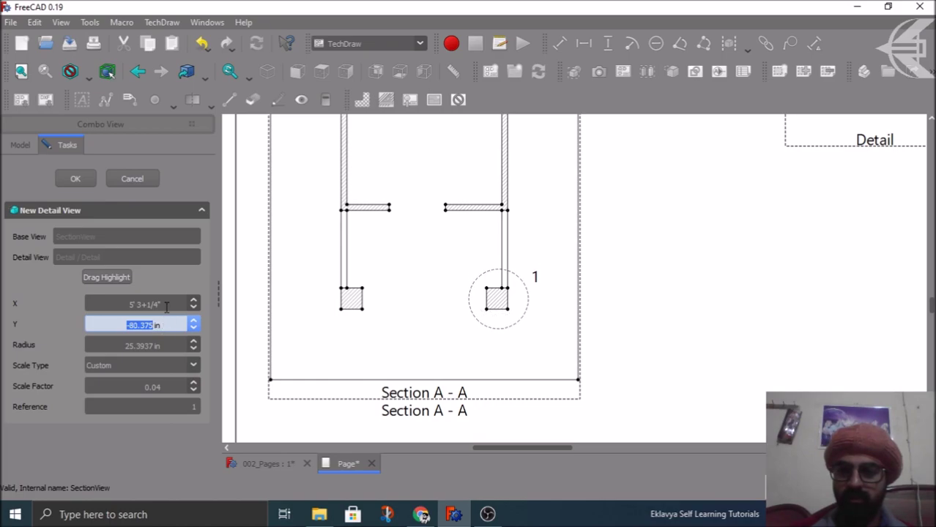
pyautogui.click(167, 305)
pyautogui.scroll(1, 167, 306)
pyautogui.scroll(-3, 167, 306)
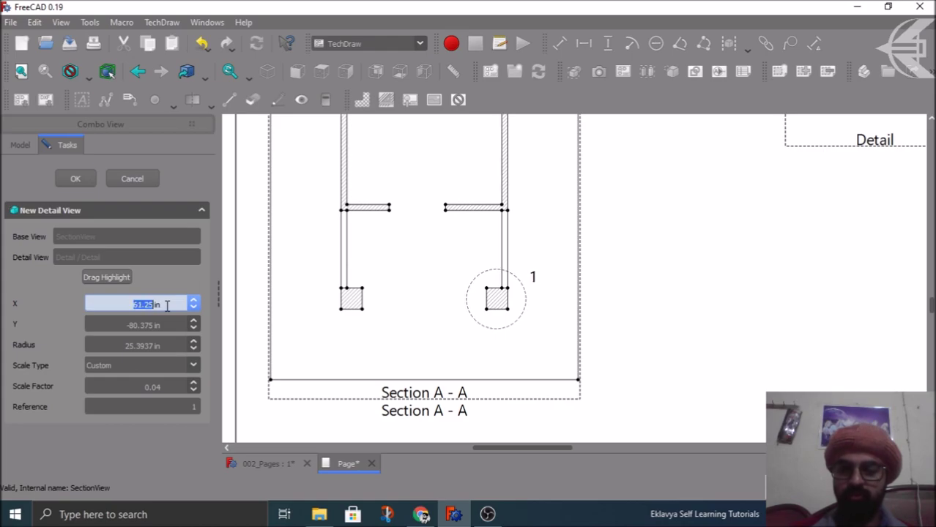
pyautogui.scroll(1, 167, 306)
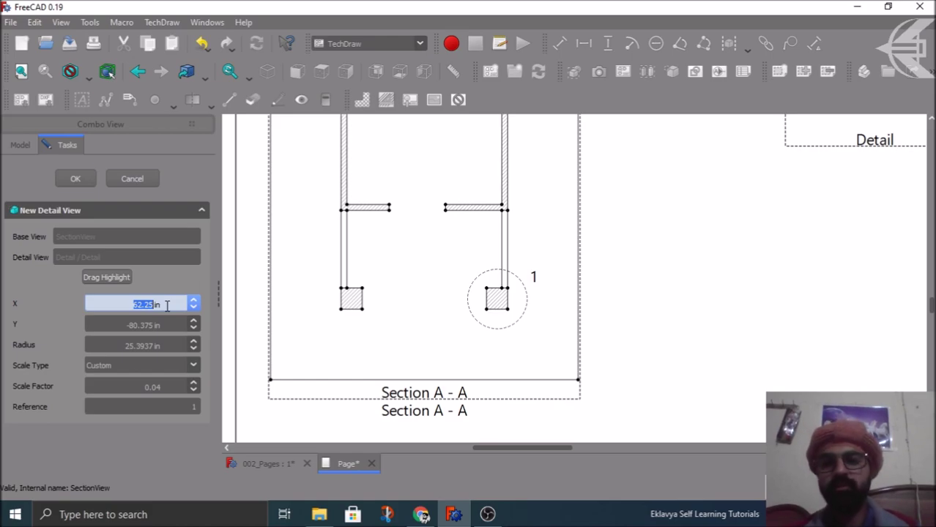
pyautogui.click(192, 408)
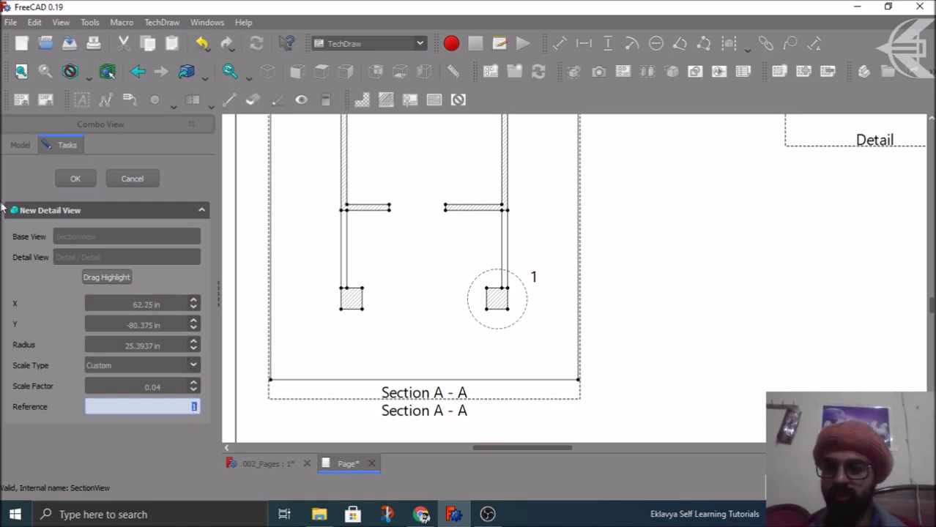
pyautogui.click(75, 179)
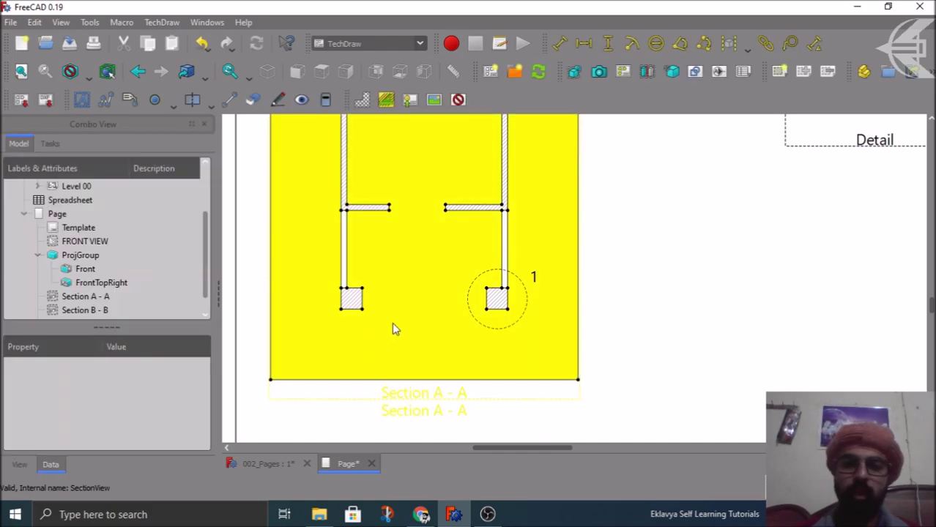
# - Move the Detail view beside Section A - A and scroll its data to Caption and Label
pyautogui.scroll(-2, 392, 322)
pyautogui.scroll(-2, 393, 324)
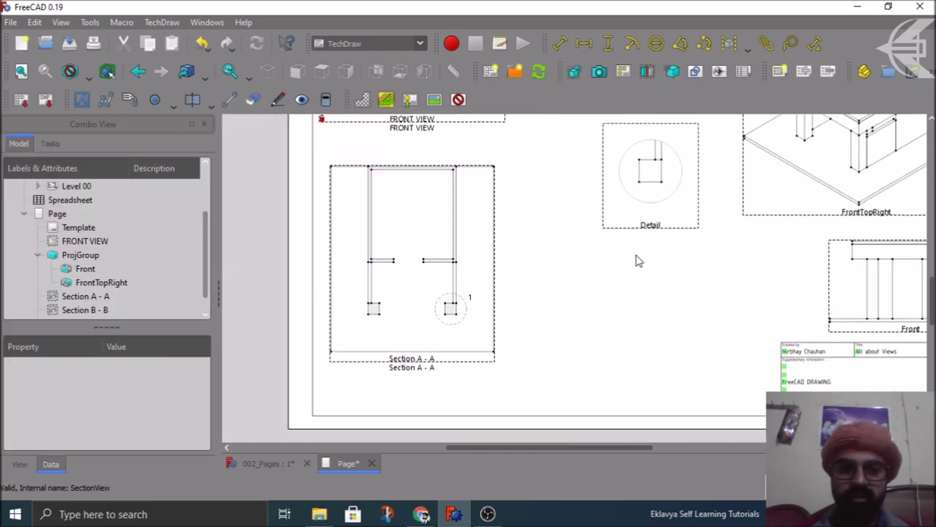
pyautogui.moveTo(651, 230); pyautogui.dragTo(556, 362)
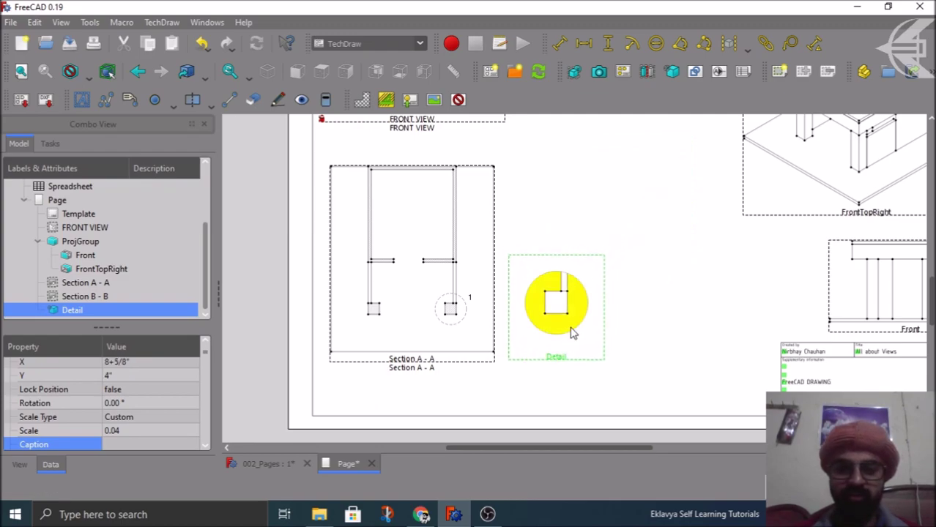
pyautogui.scroll(3, 564, 322)
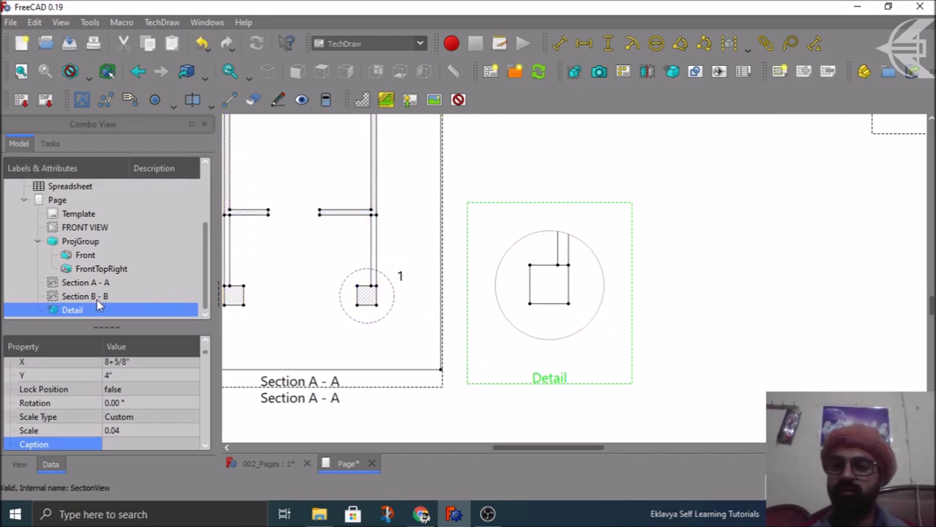
pyautogui.scroll(-3, 81, 384)
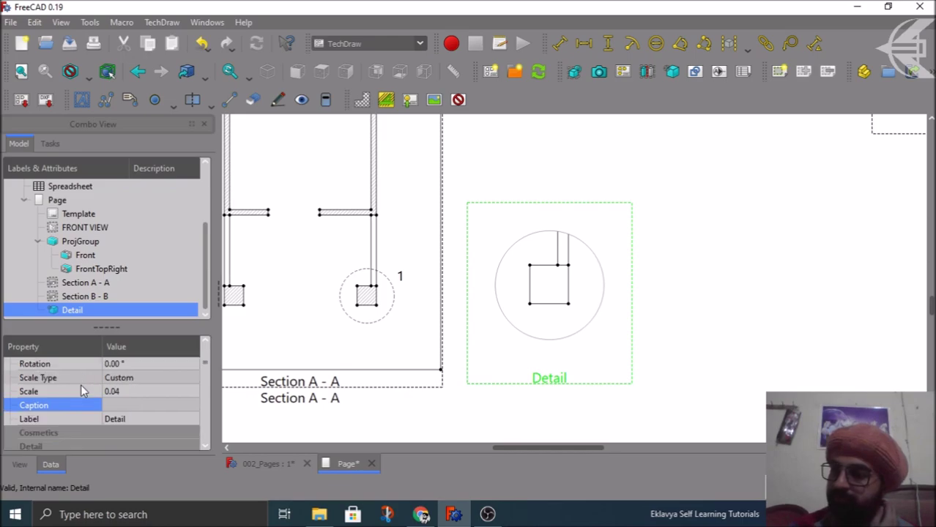
# - Rename the Detail view's label to 'Detail - 1'
pyautogui.click(132, 415)
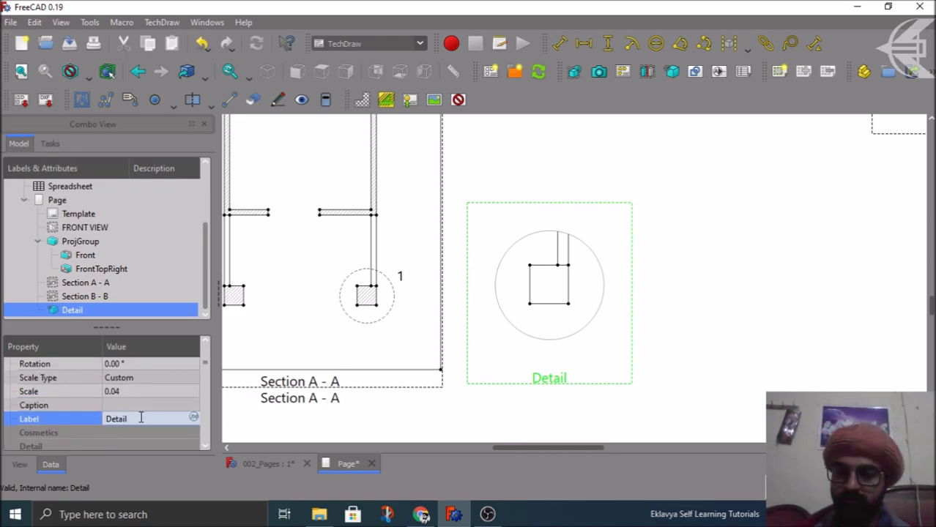
pyautogui.press('BackSpace')
pyautogui.press('BackSpace')
pyautogui.press('BackSpace')
pyautogui.press('BackSpace')
pyautogui.press('BackSpace')
pyautogui.press('BackSpace')
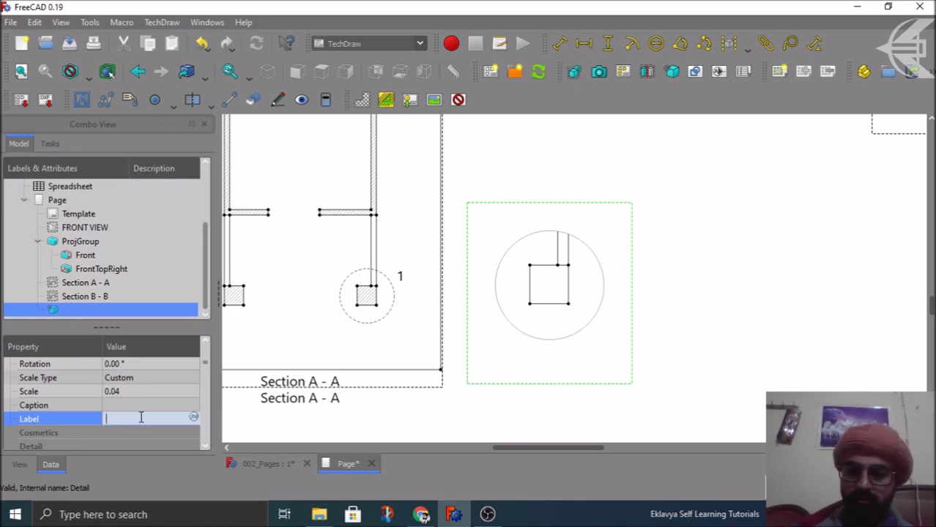
pyautogui.write('De')
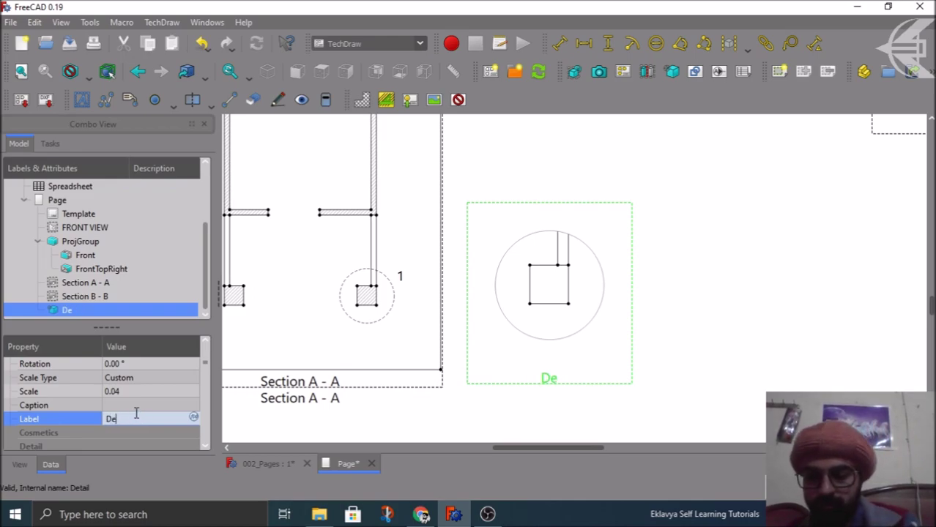
pyautogui.write('tail -')
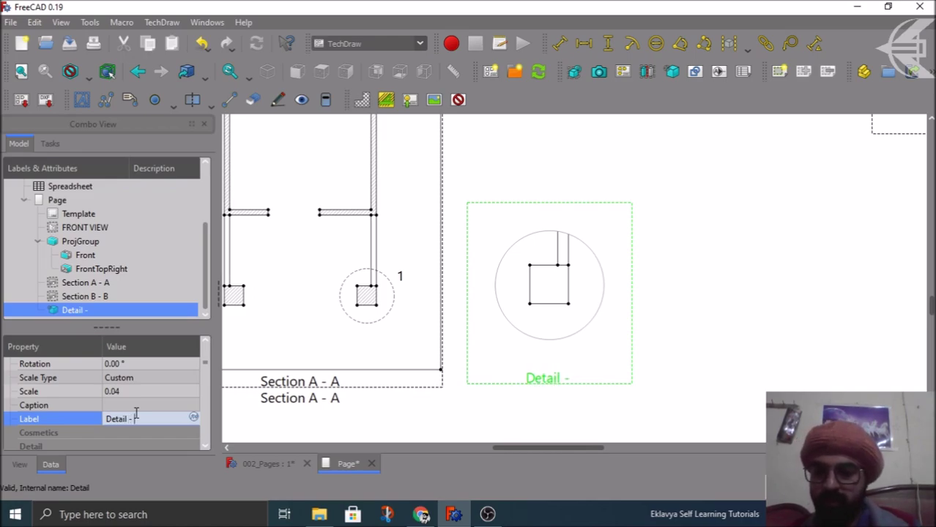
pyautogui.write(' 1')
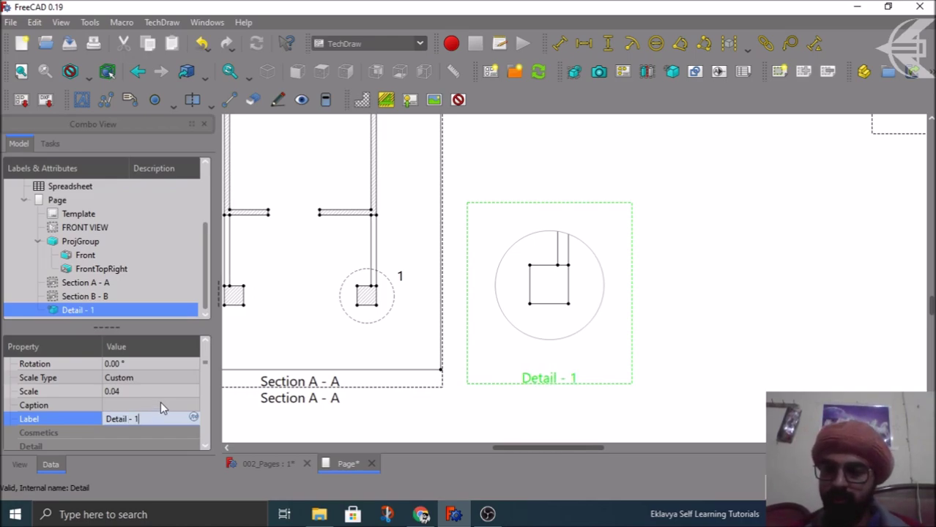
# - Bind the view's Caption to the expression <<Detail - 1>>.Label
pyautogui.click(161, 406)
pyautogui.click(192, 406)
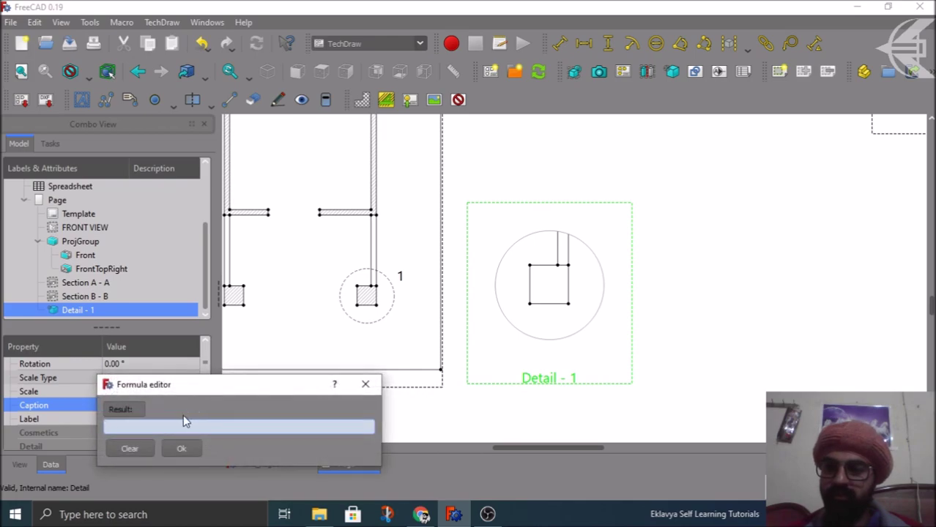
pyautogui.write('deta')
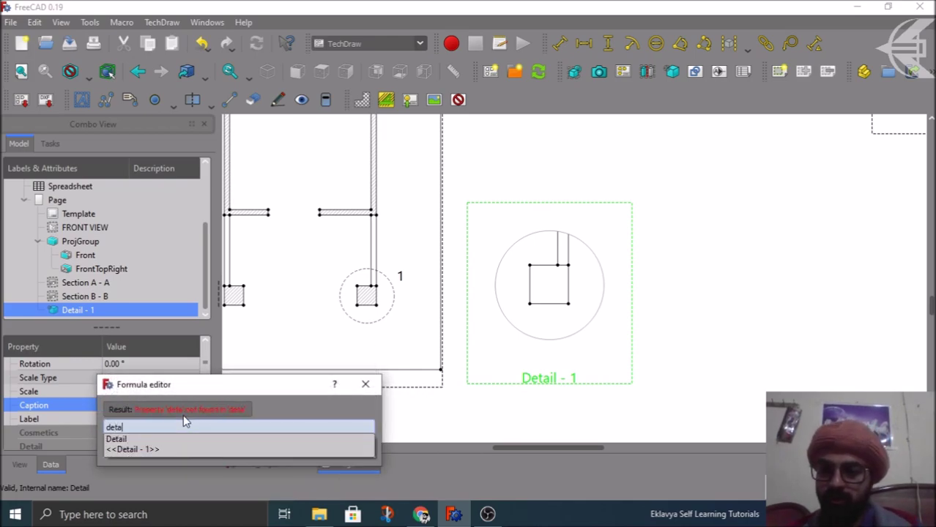
pyautogui.press('Down')
pyautogui.press('Down')
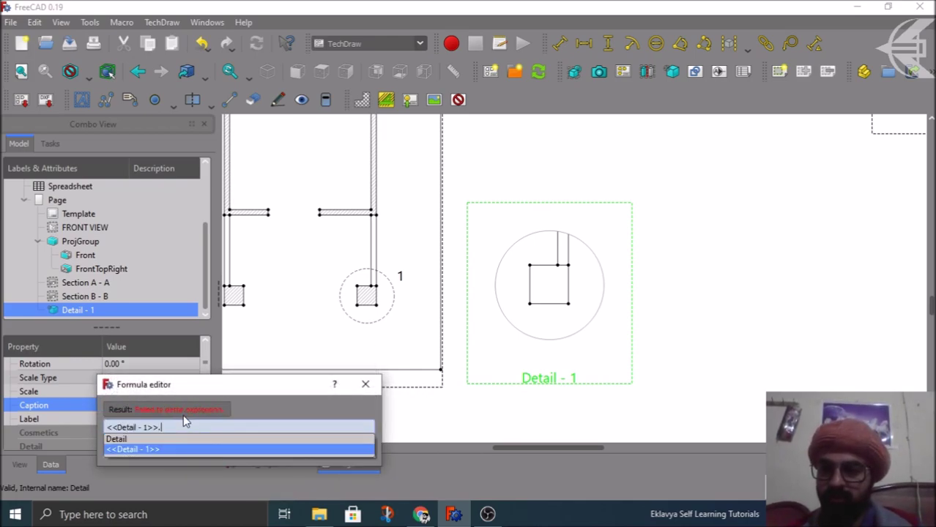
pyautogui.write('label')
pyautogui.press('Down')
pyautogui.press('Return')
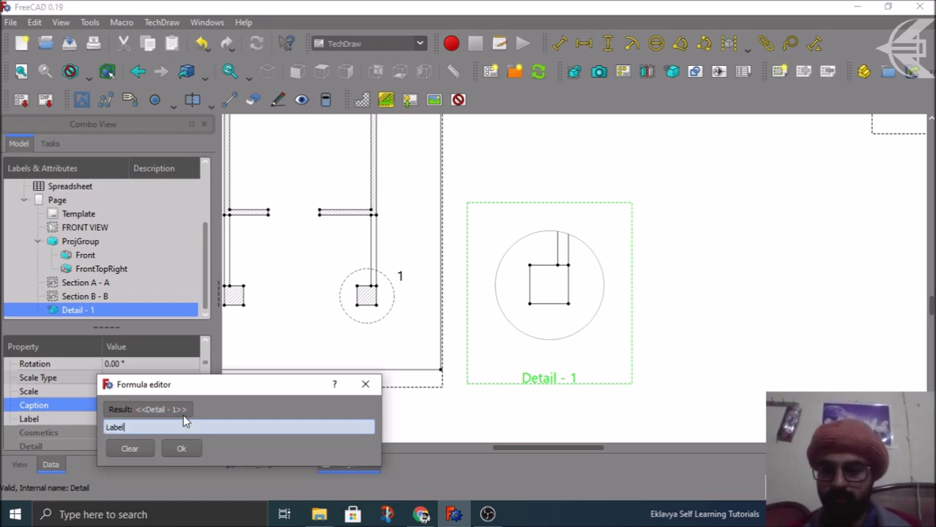
pyautogui.click(181, 449)
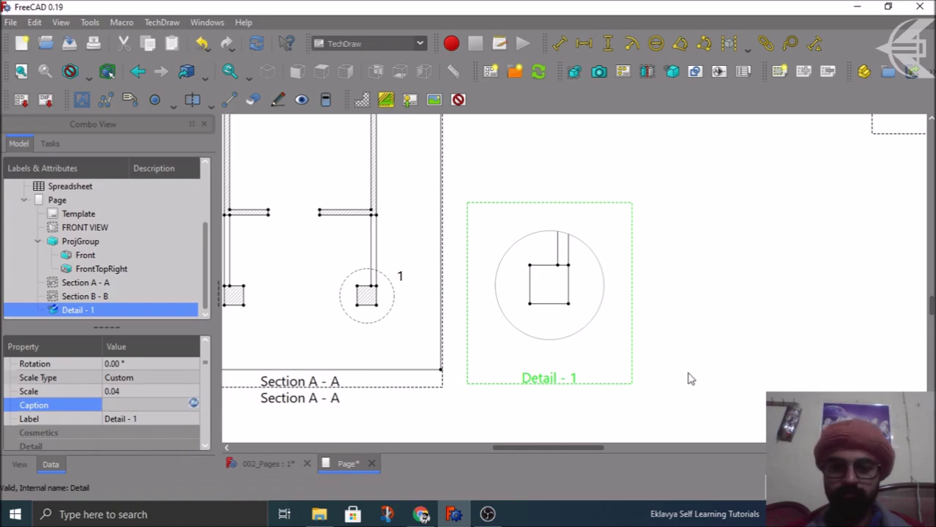
# - Redraw the drawing page and toggle the view frames off and back on
pyautogui.click(597, 266)
pyautogui.scroll(-2, 571, 235)
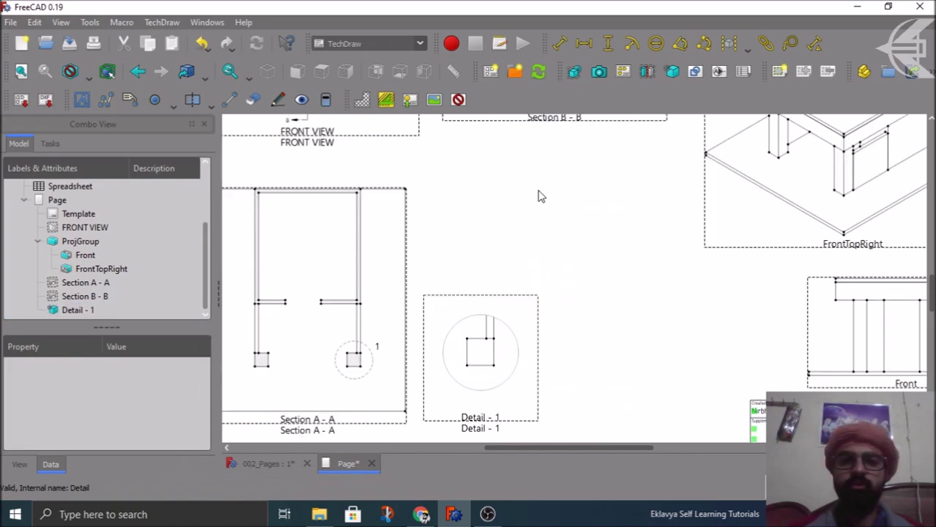
pyautogui.click(539, 71)
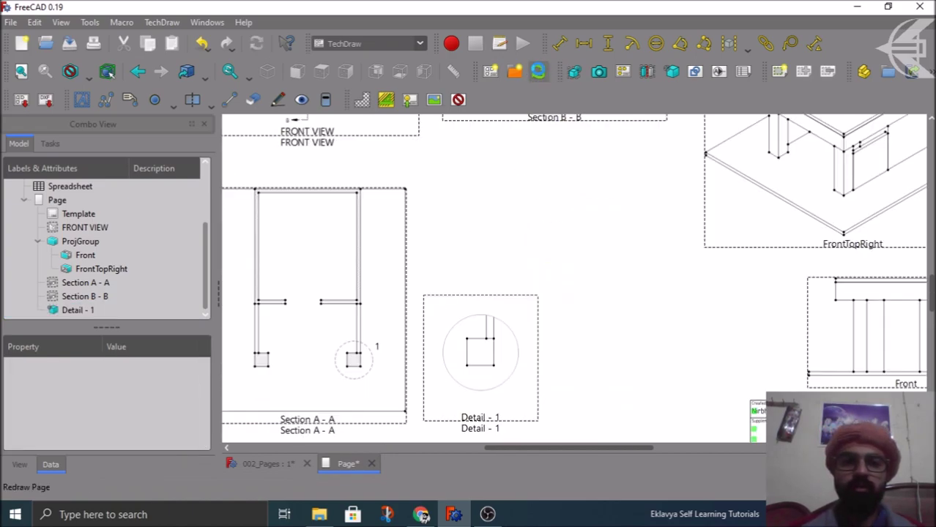
pyautogui.click(458, 100)
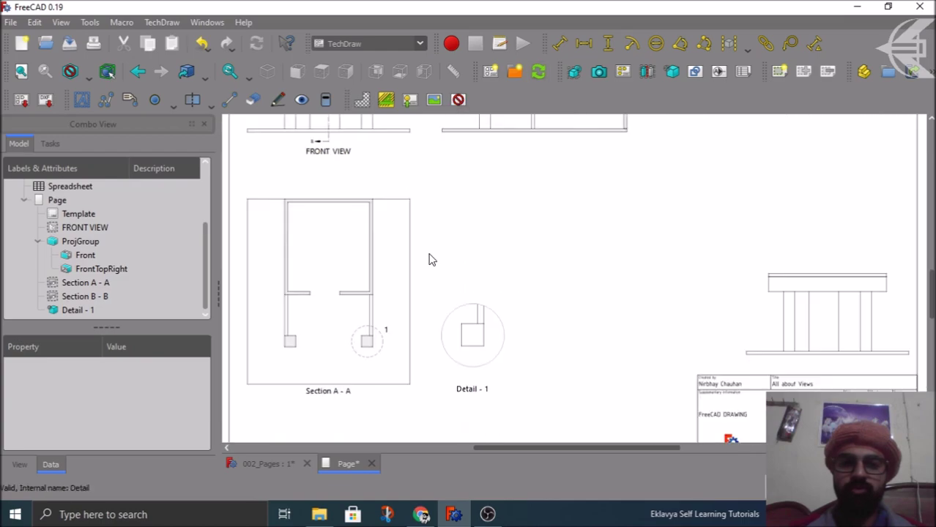
pyautogui.scroll(-4, 430, 259)
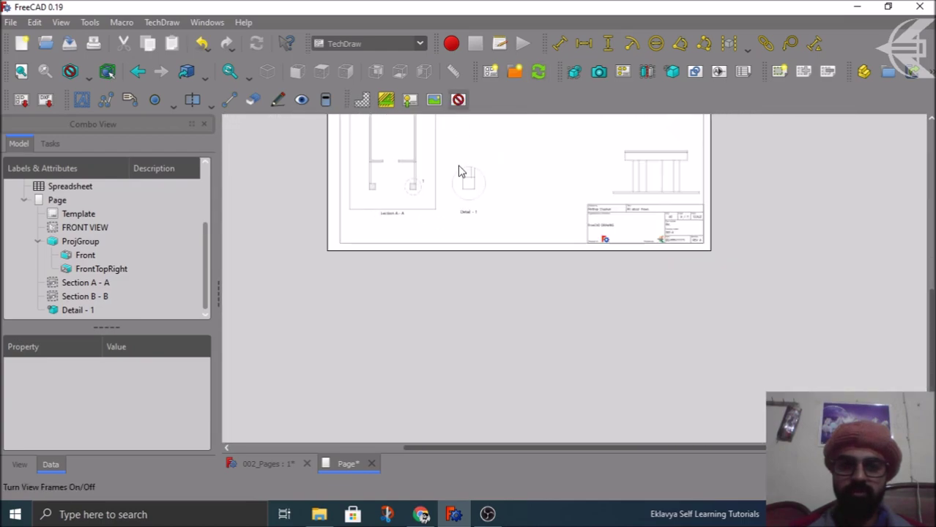
pyautogui.click(458, 100)
# - Move the isometric FrontTopRight view onto the sheet's upper right
pyautogui.moveTo(665, 277); pyautogui.dragTo(704, 320, button='middle')
pyautogui.click(698, 240)
pyautogui.moveTo(682, 251)
pyautogui.mouseDown()
pyautogui.moveTo(564, 257)
pyautogui.moveTo(547, 263)
pyautogui.moveTo(553, 283)
pyautogui.mouseUp()
# - Shift the Section B - B view slightly right to X 10+3/4" on the sheet
pyautogui.scroll(3, 370, 183)
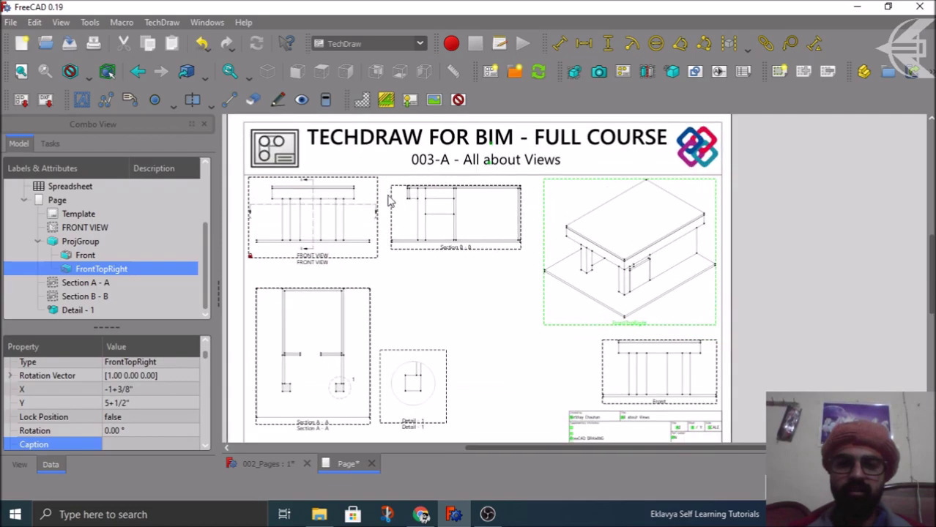
pyautogui.click(469, 262)
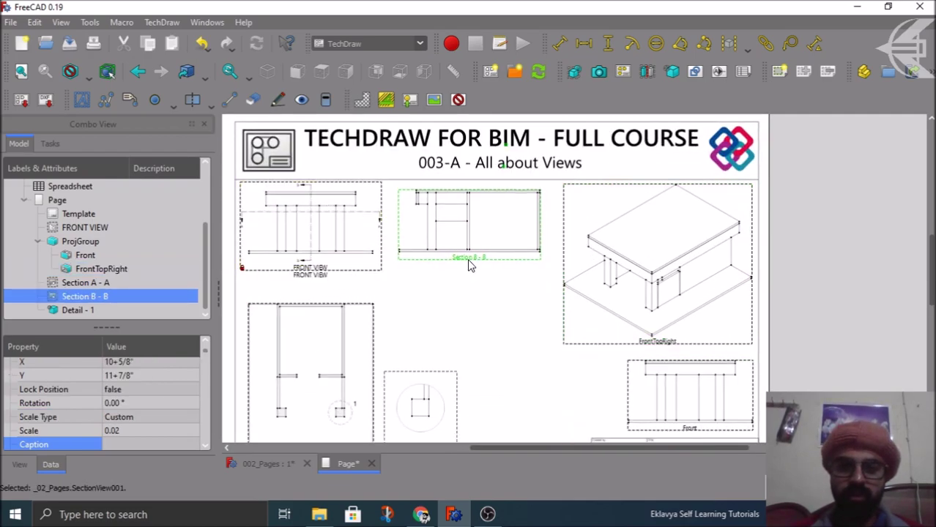
pyautogui.moveTo(468, 261); pyautogui.dragTo(469, 262)
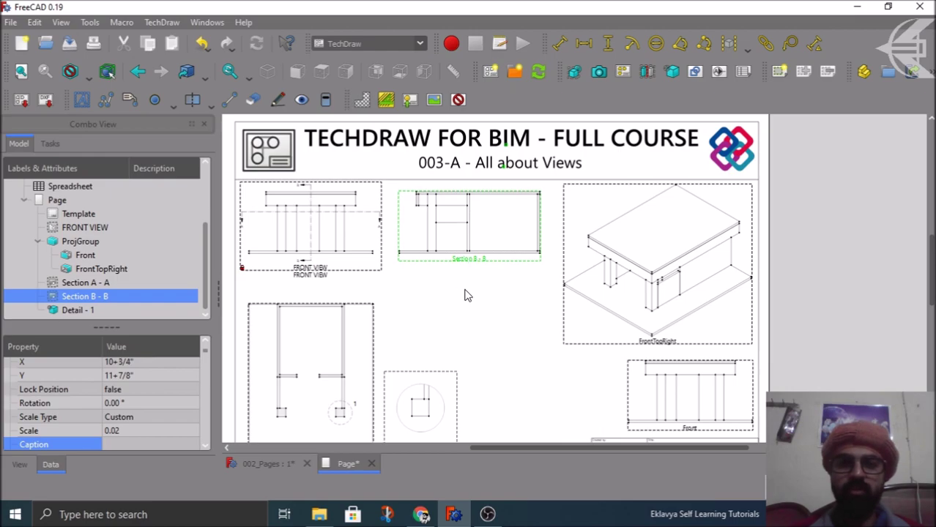
pyautogui.click(464, 291)
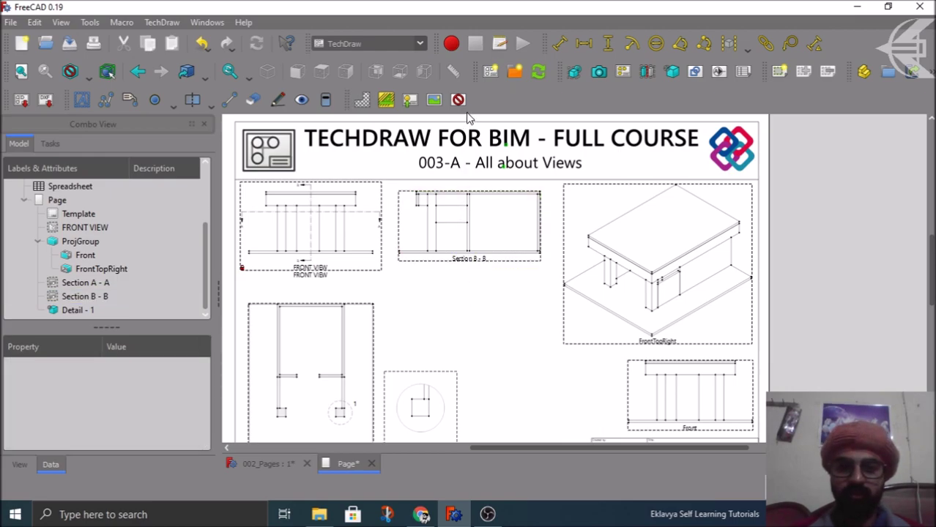
pyautogui.scroll(-1, 476, 147)
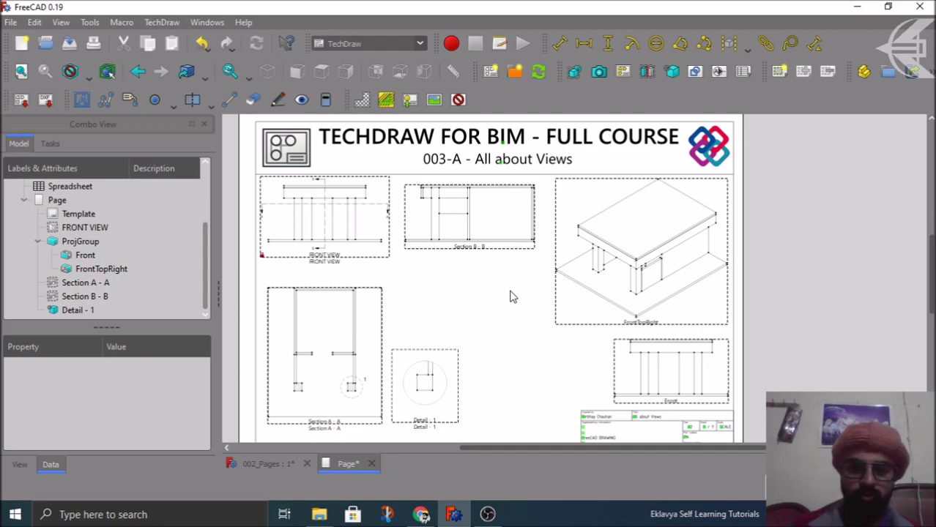
pyautogui.scroll(-2, 510, 296)
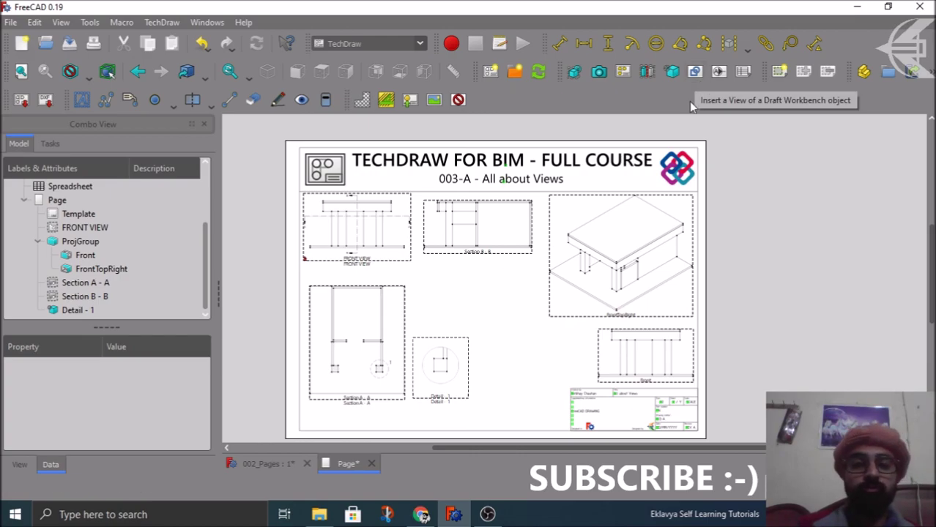
pyautogui.click(265, 464)
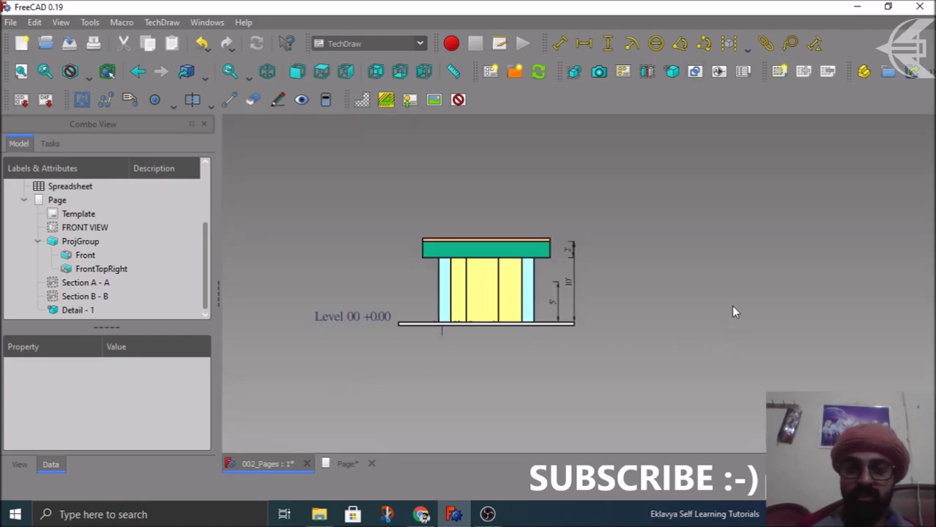
pyautogui.press('0')
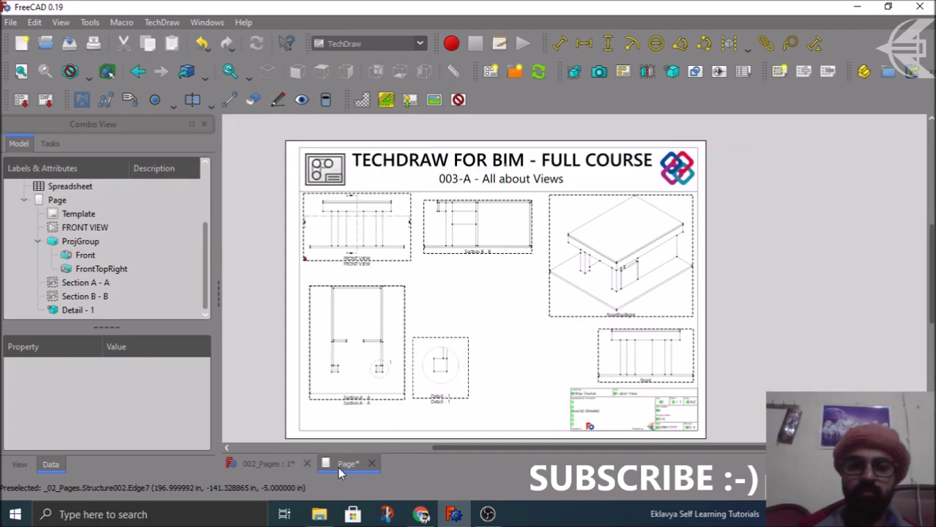
pyautogui.click(340, 465)
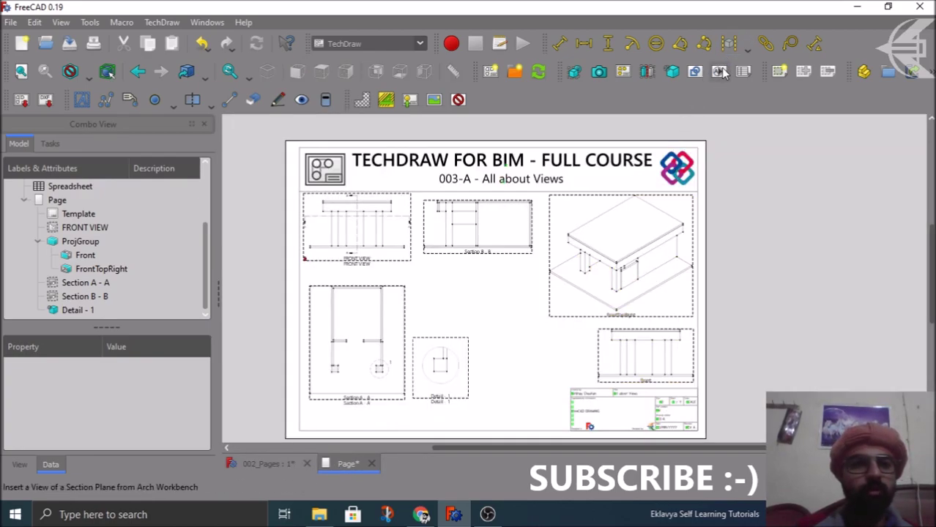